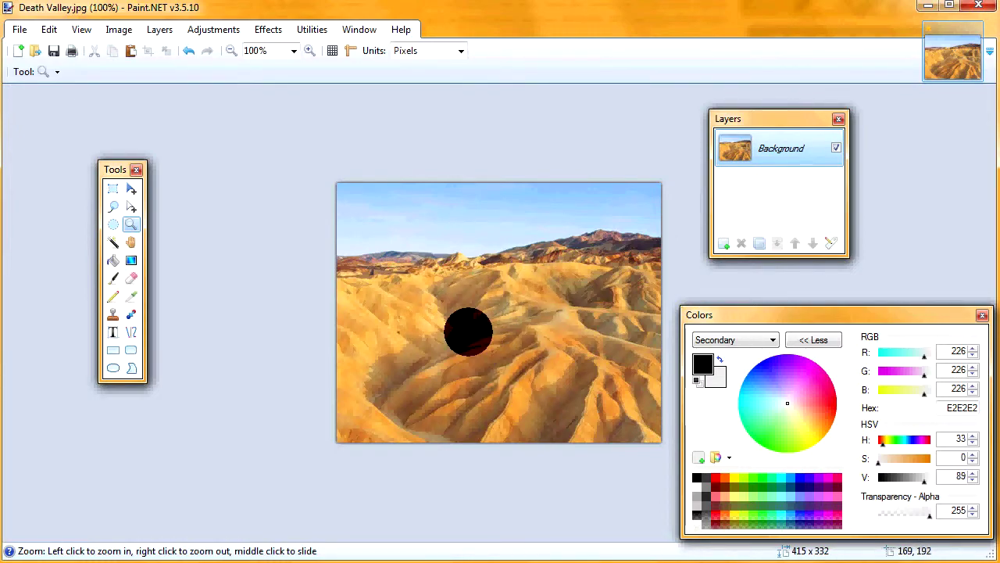
Sample the ridge's dark shadow brown 6E442C as the secondary colour and its sunlit tan D8A459 as the primary colour
drag(468, 332, 549, 401)
right_click(524, 357)
right_click(489, 330)
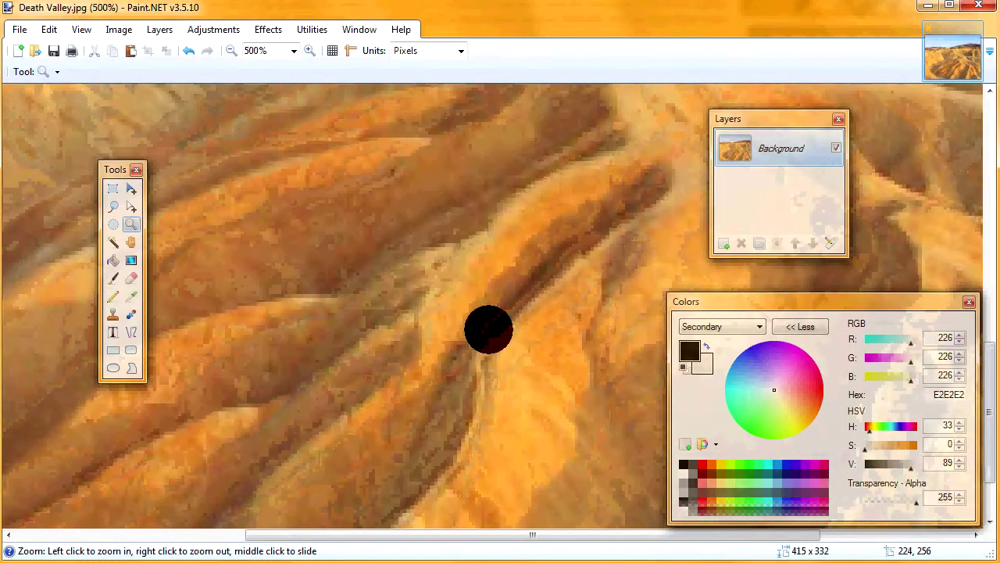
right_click(493, 306)
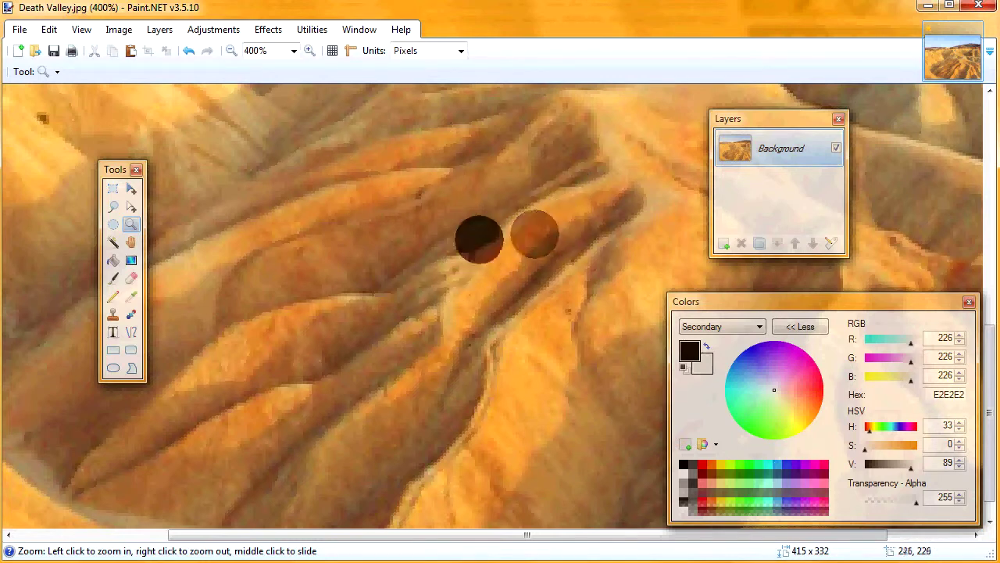
click(130, 297)
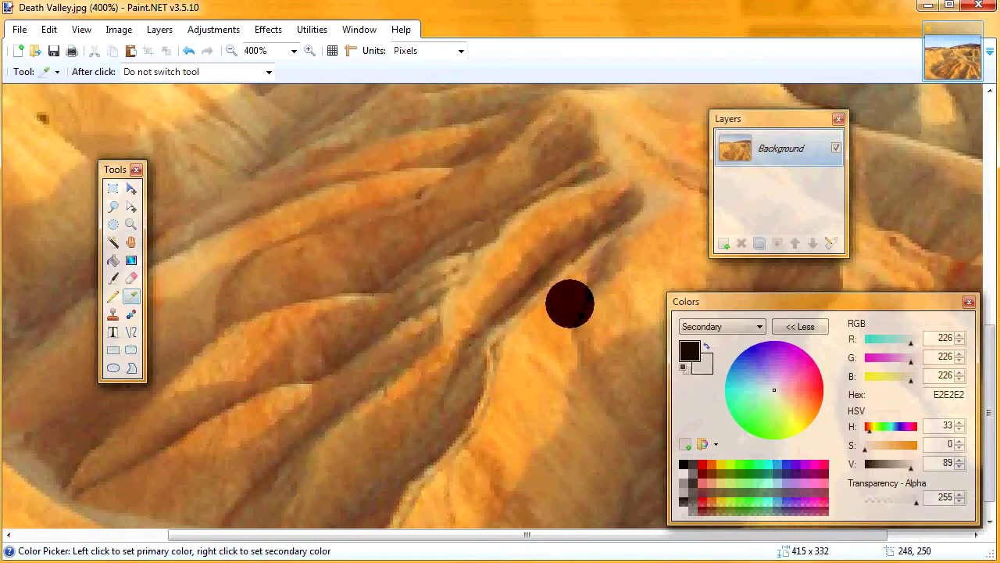
right_click(532, 279)
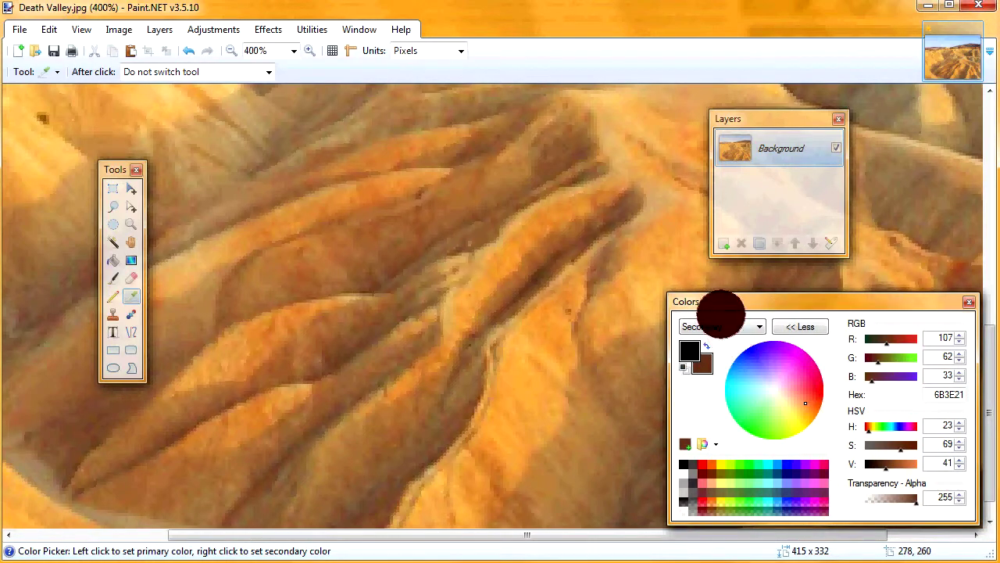
drag(721, 304, 654, 281)
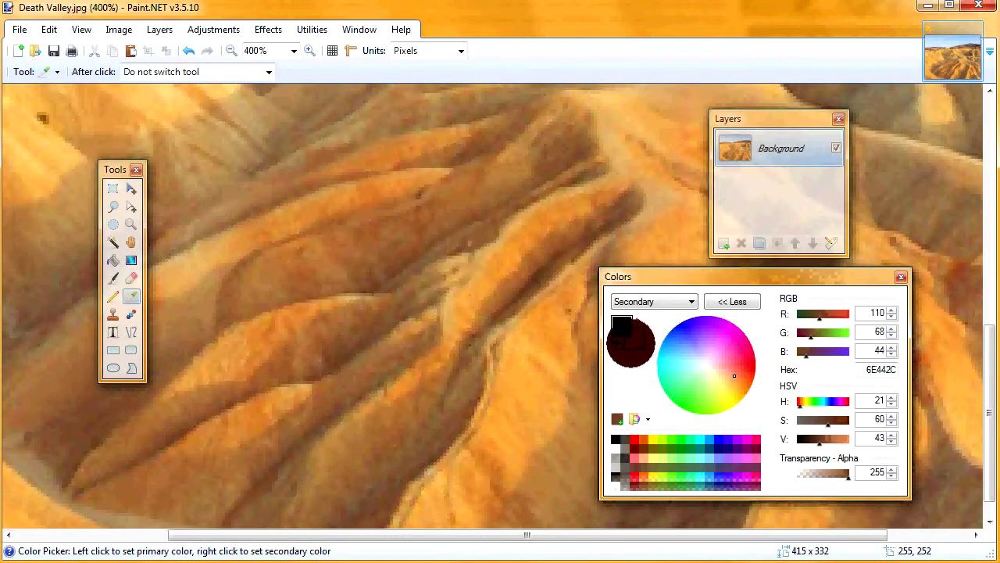
click(507, 226)
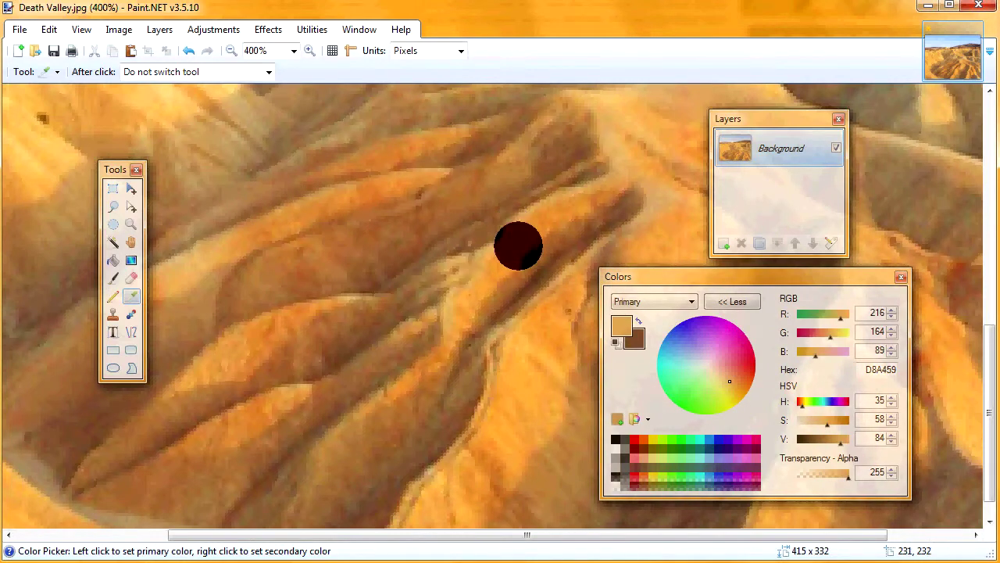
Add a new layer and trace the upper edge of the central ridge with a tan curve of brush width 2
click(723, 243)
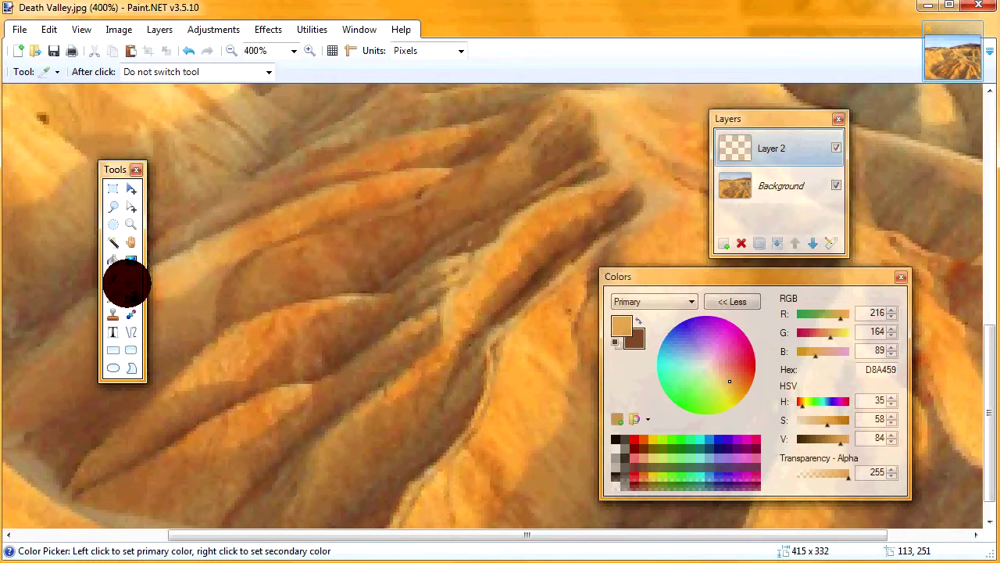
click(131, 331)
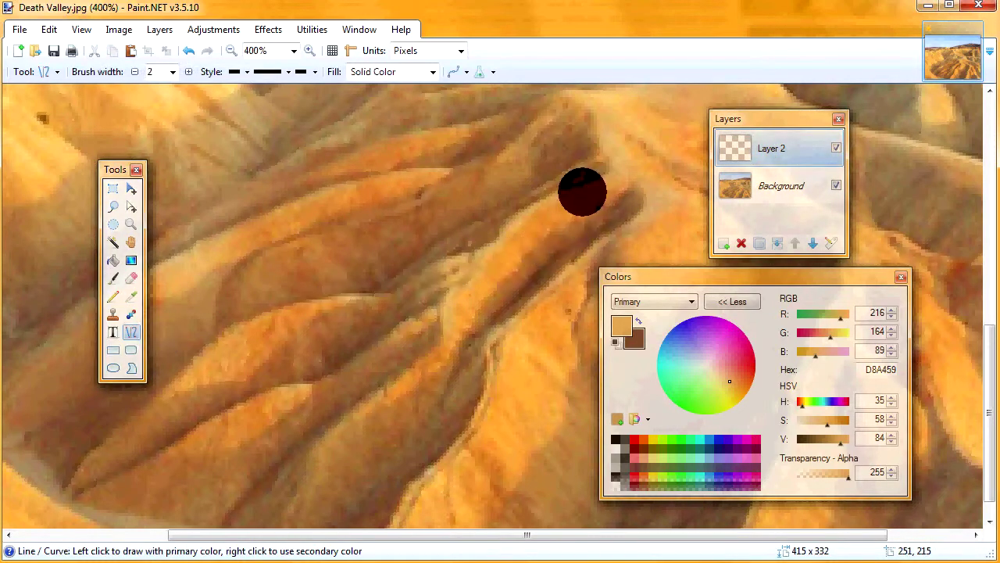
mouse_move(605, 177)
mouse_down()
mouse_move(505, 241)
mouse_move(447, 310)
mouse_up()
drag(498, 268, 481, 255)
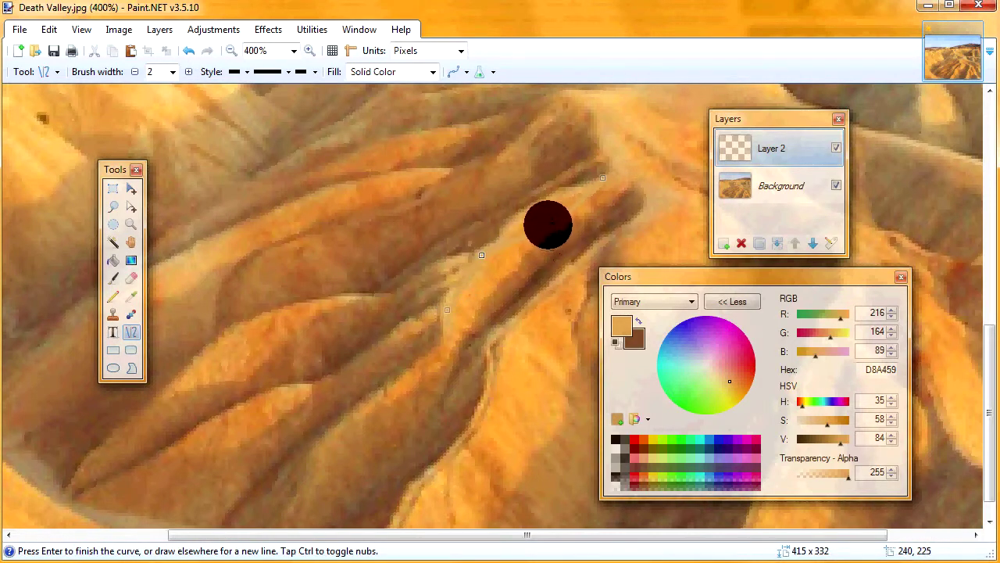
drag(550, 221, 536, 208)
key(ctrl)
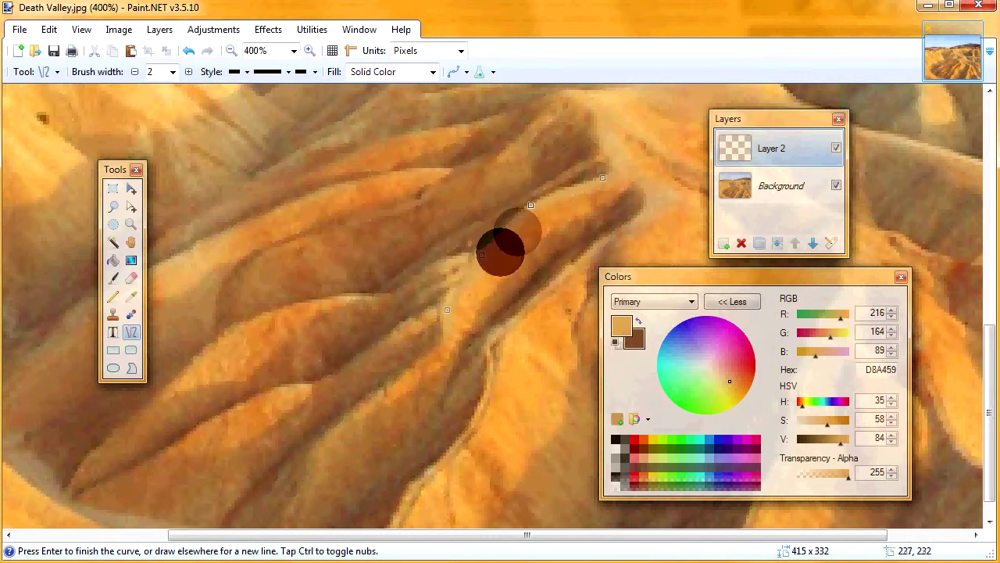
Lower the Background layer's opacity to 182
double_click(753, 191)
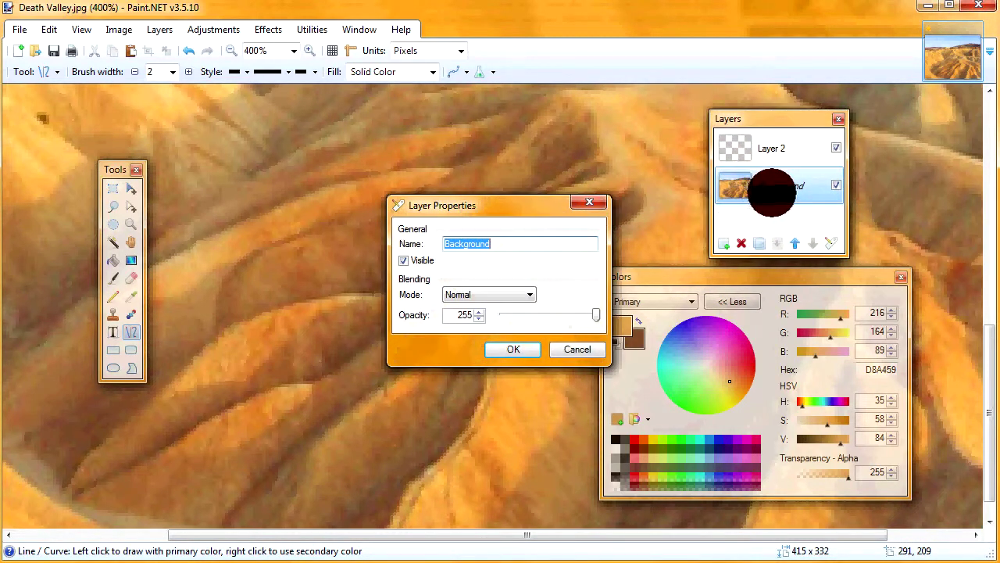
drag(534, 213, 419, 173)
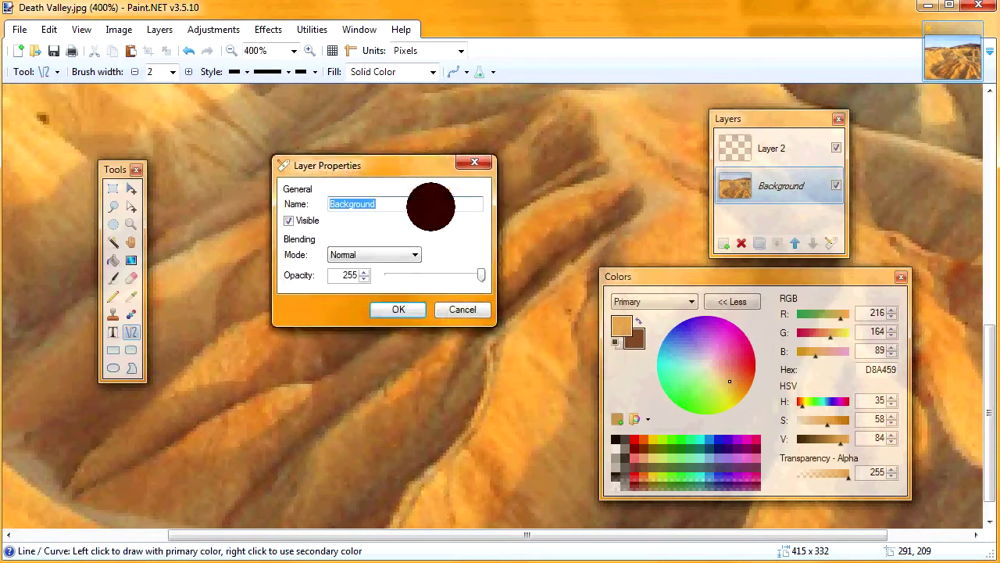
drag(478, 273, 454, 276)
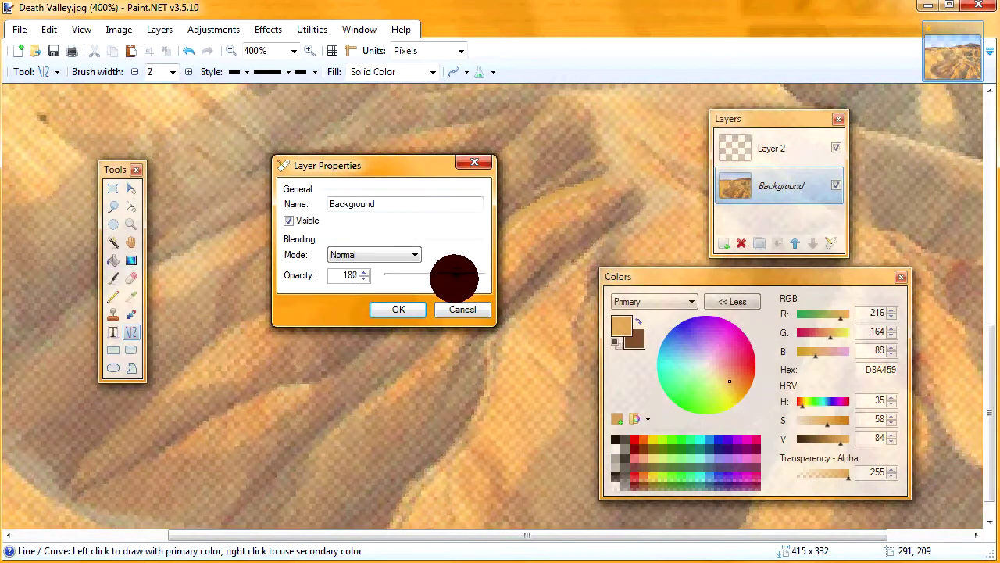
click(400, 309)
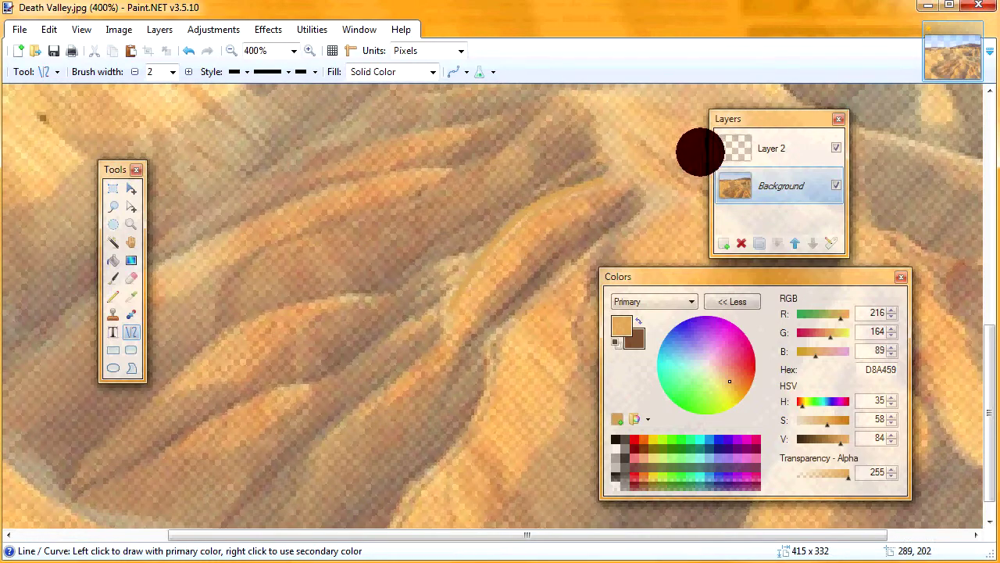
On Layer 2, trace the central ridge's lower edge with connected tan curves down to the foot of the slope
scroll(495, 241, down, 1)
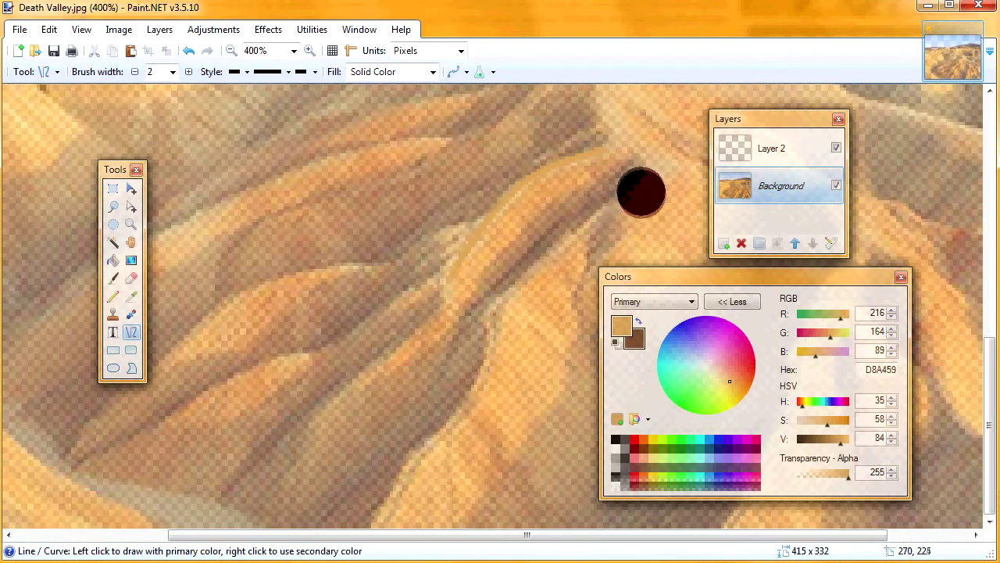
drag(642, 184, 558, 228)
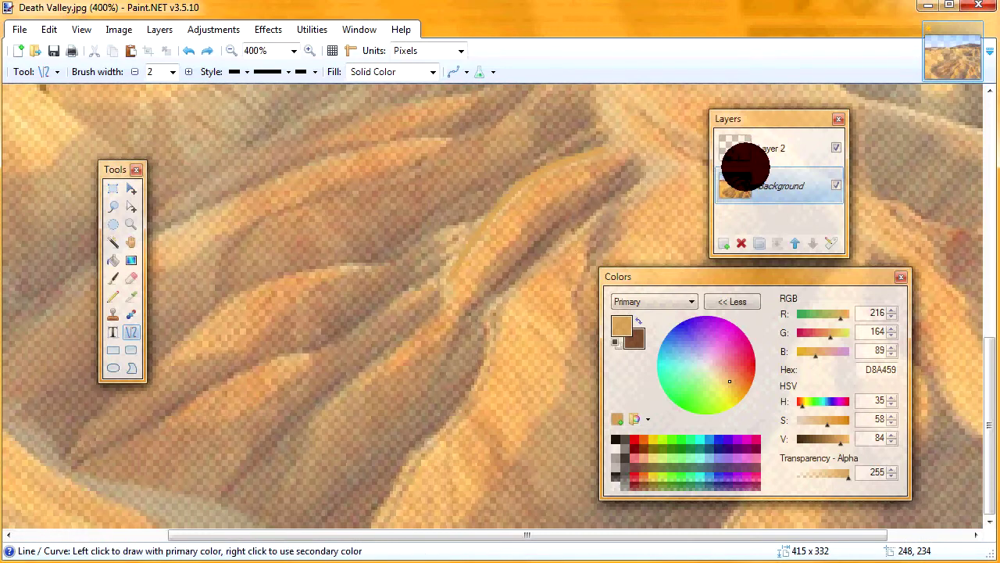
click(754, 156)
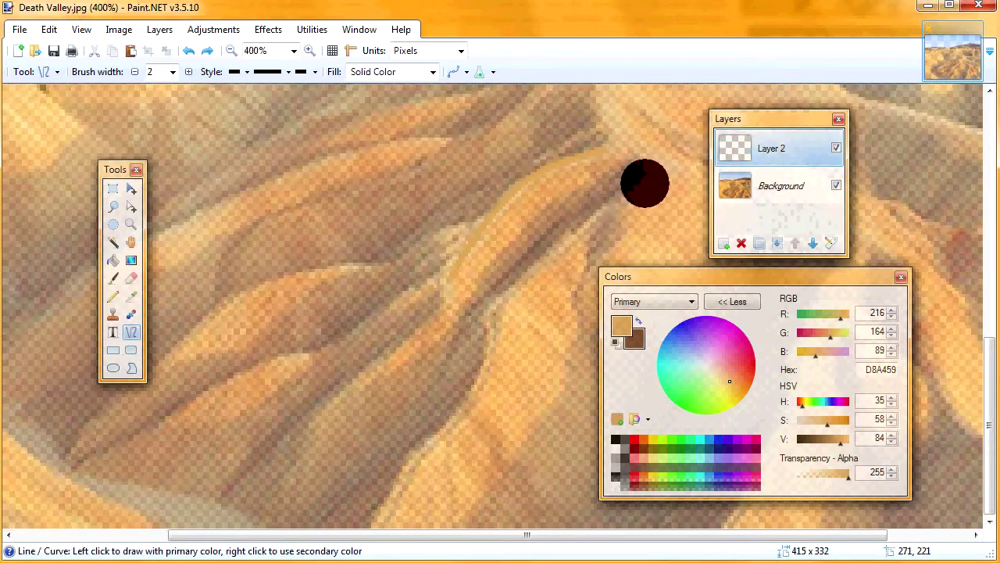
drag(636, 168, 491, 309)
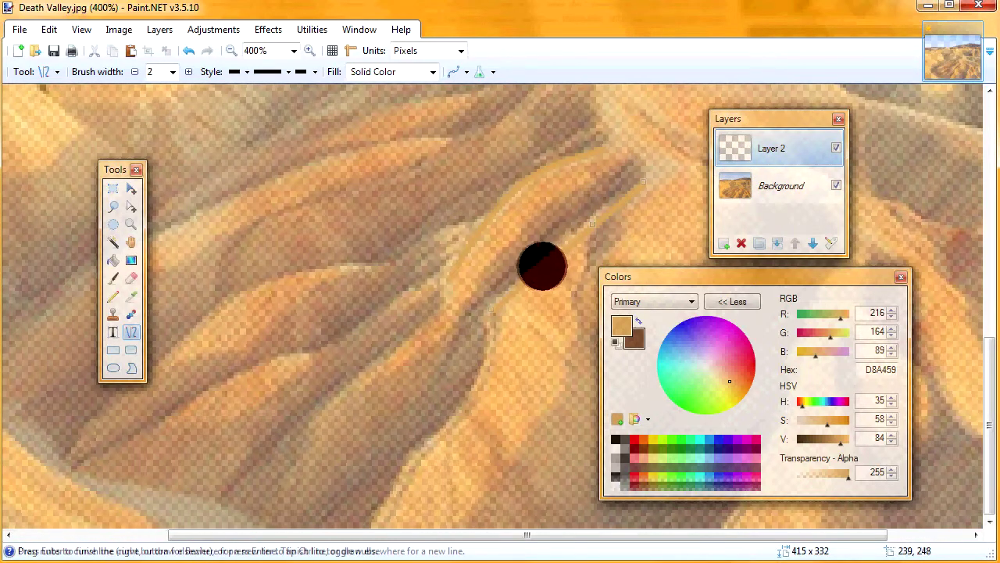
drag(584, 229, 583, 224)
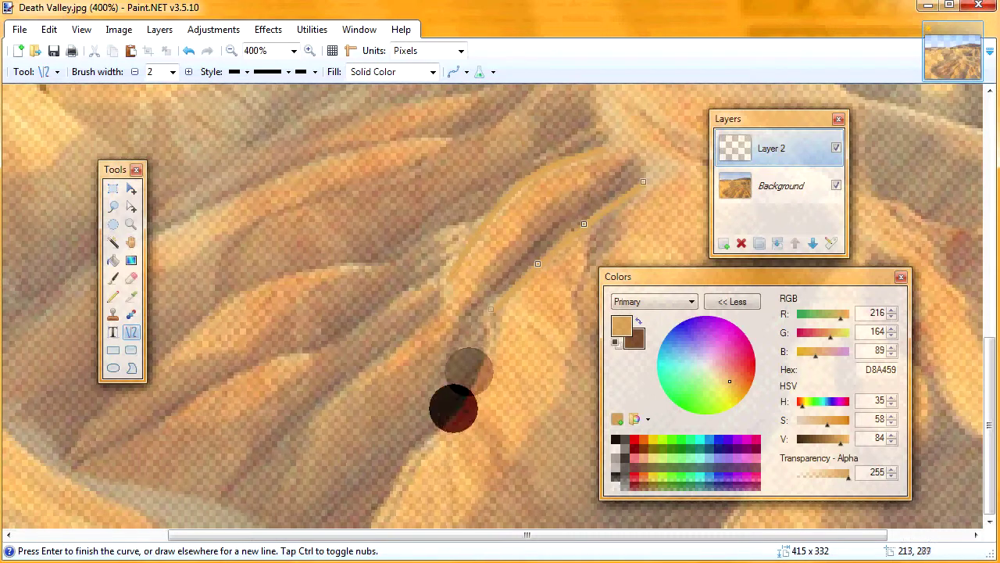
mouse_move(412, 465)
mouse_down()
mouse_move(462, 386)
mouse_move(491, 308)
mouse_up()
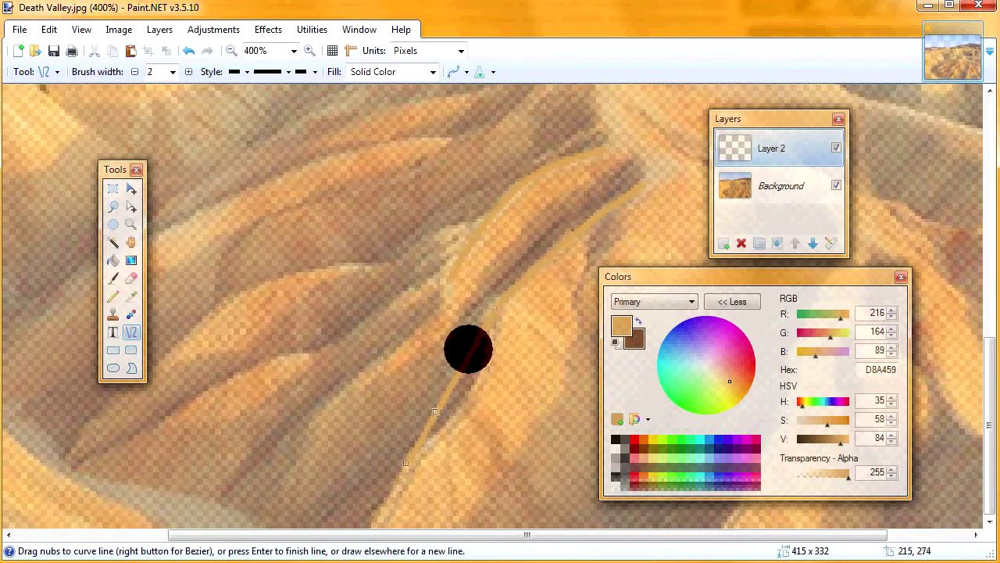
drag(468, 349, 475, 361)
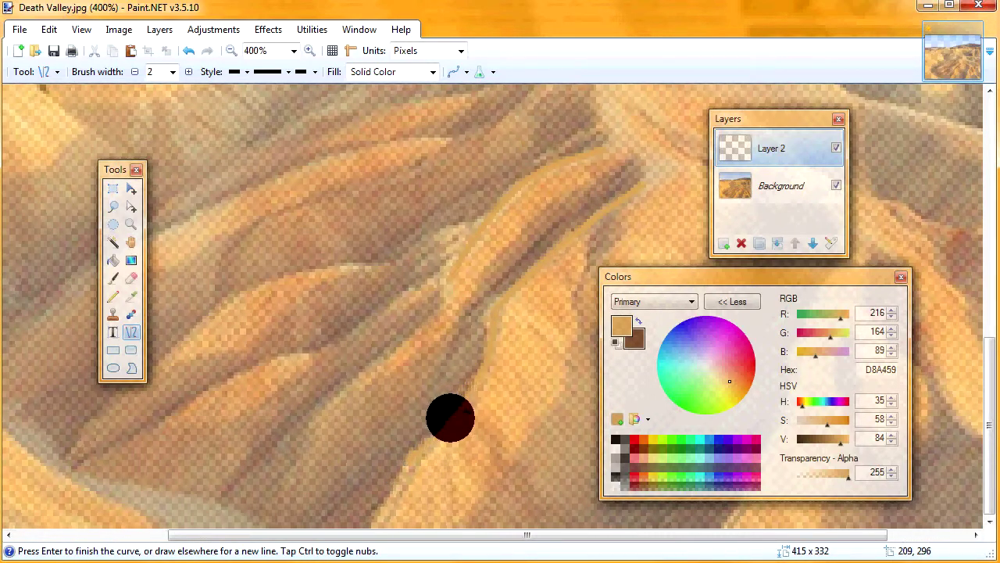
drag(365, 524, 408, 460)
Continue the tan outline from the ridge's upper edge down its lower-left flank, bending the curve to follow the terrain
drag(451, 271, 345, 388)
drag(381, 349, 395, 356)
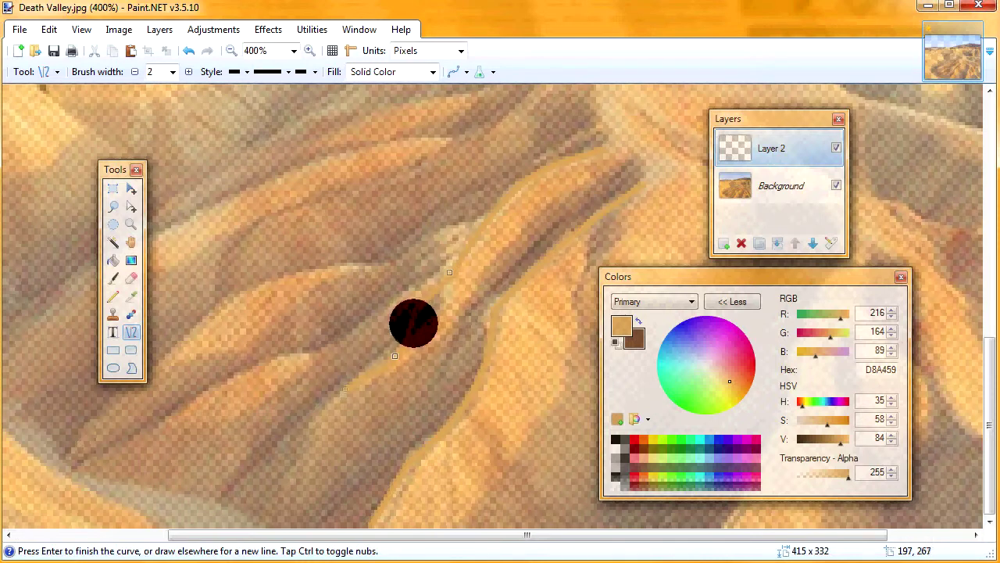
drag(413, 323, 445, 320)
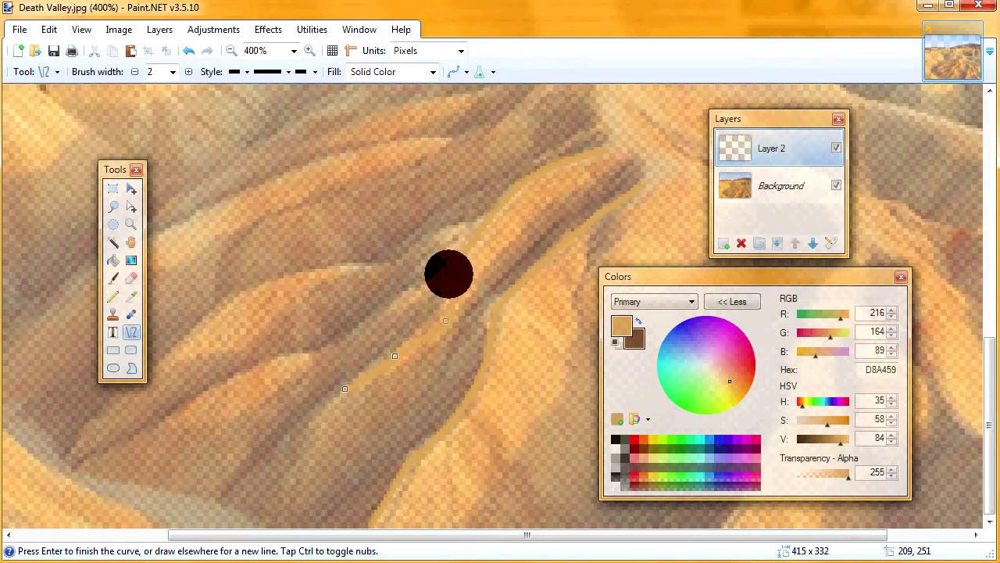
click(454, 269)
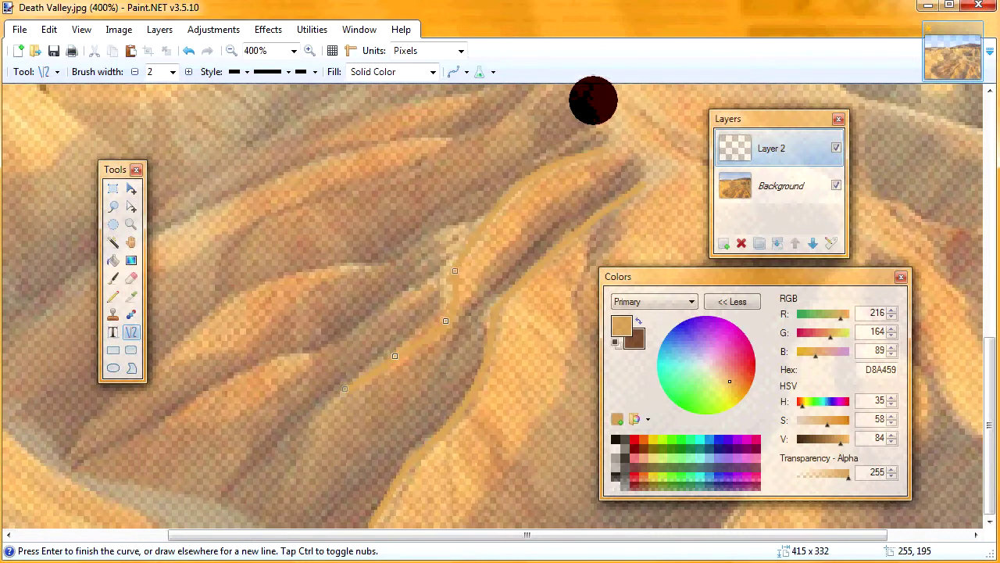
Trace tan curves around the ridge's upper end and along the crest above it, bending them to the slope
drag(593, 96, 640, 156)
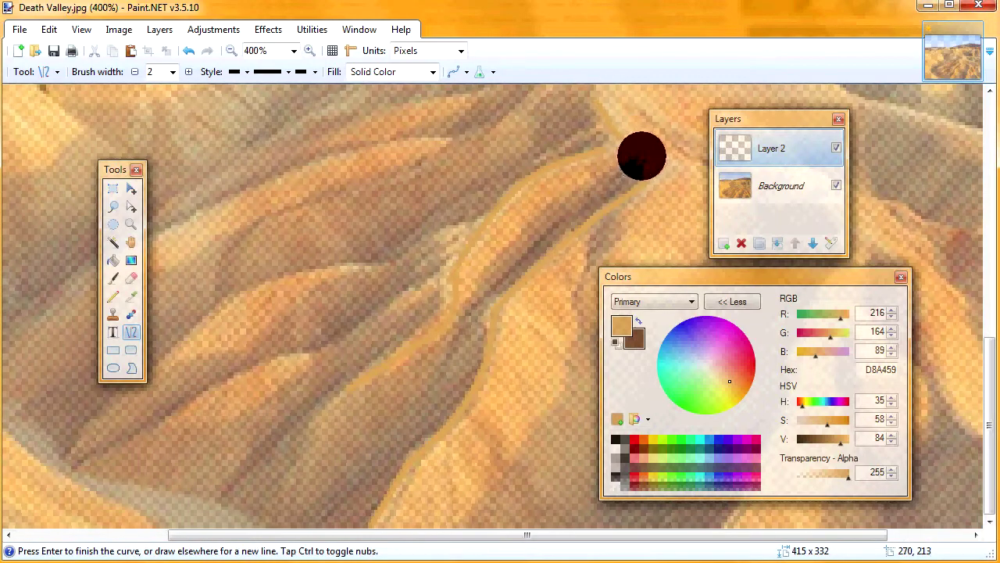
scroll(636, 172, up, 1)
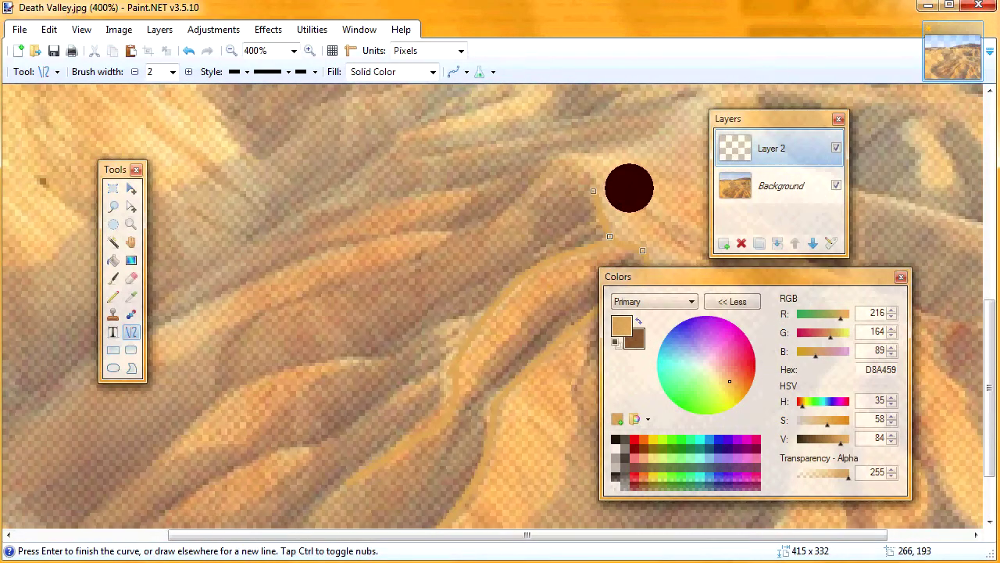
mouse_move(556, 156)
mouse_down()
mouse_move(596, 194)
mouse_move(576, 168)
mouse_up()
scroll(573, 163, down, 1)
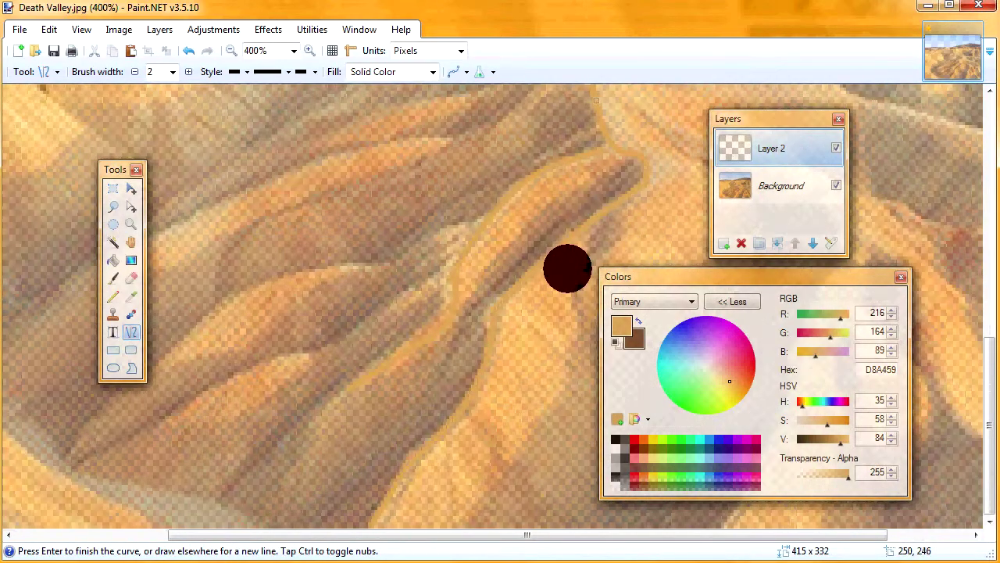
scroll(591, 188, up, 1)
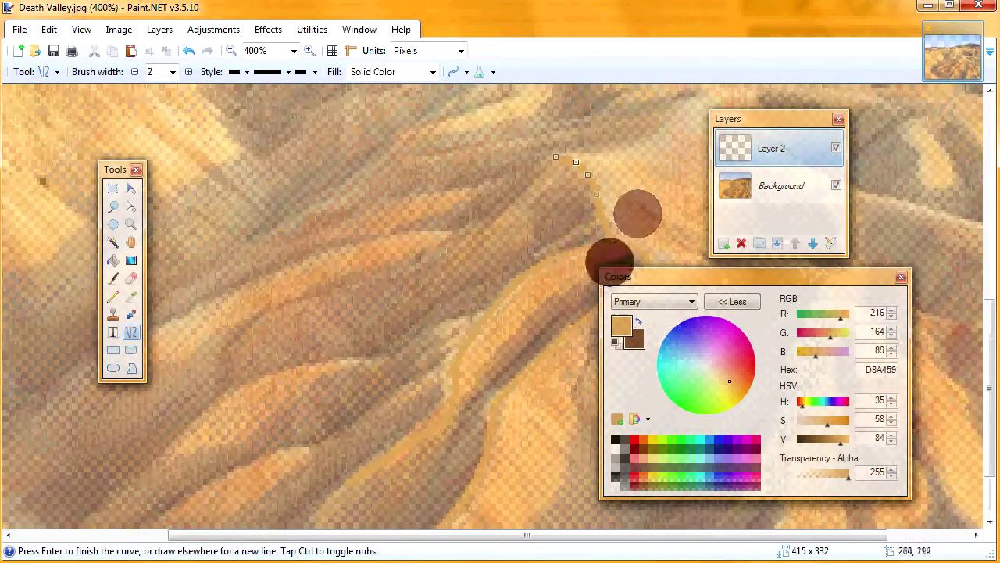
Draw connected curves in the secondary brown along the shadow running down the length of the central ridge
scroll(610, 219, down, 1)
mouse_move(605, 182)
mouse_down()
mouse_move(483, 268)
mouse_move(465, 315)
mouse_up()
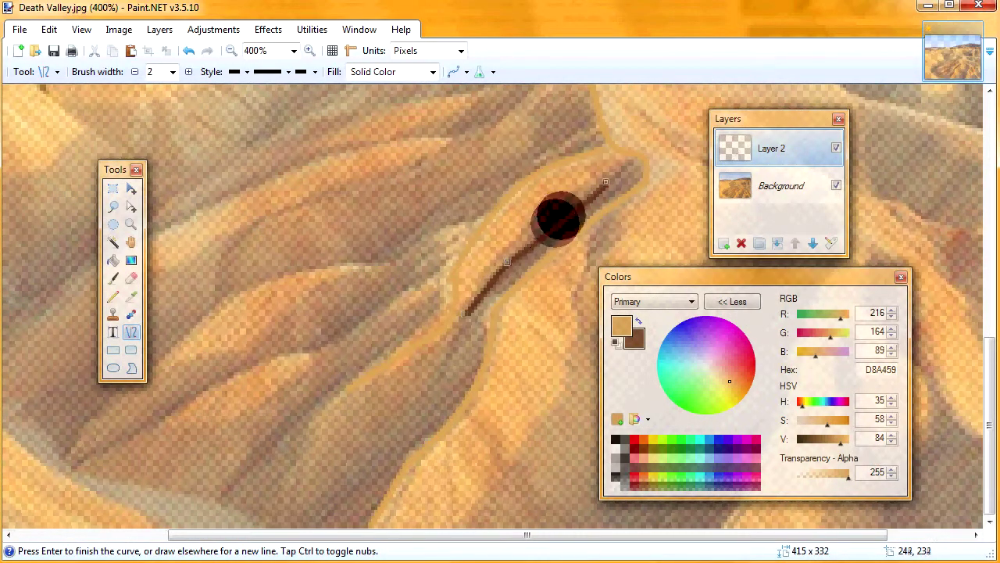
drag(401, 422, 468, 312)
drag(447, 349, 455, 352)
drag(425, 386, 414, 408)
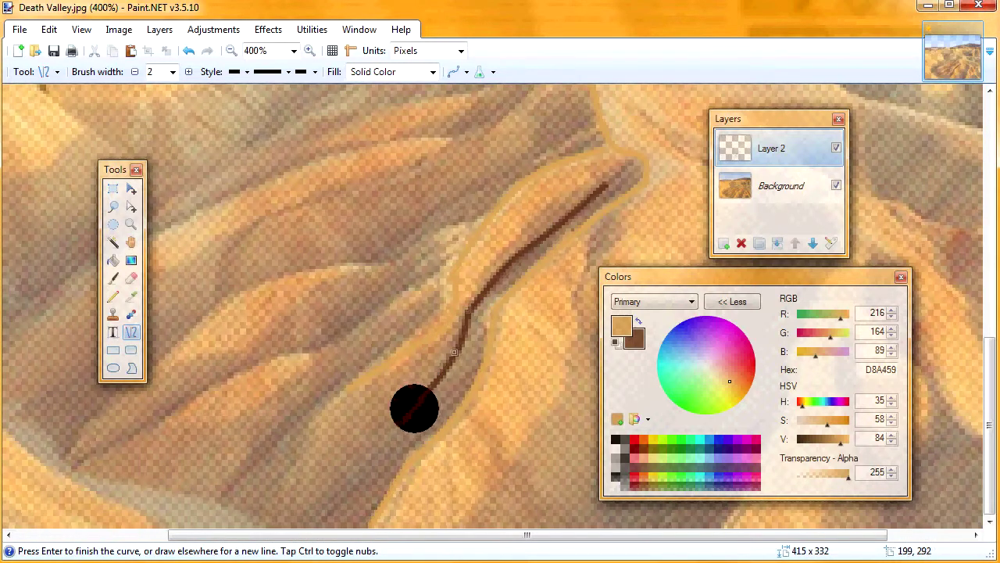
drag(312, 513, 404, 417)
drag(371, 452, 377, 455)
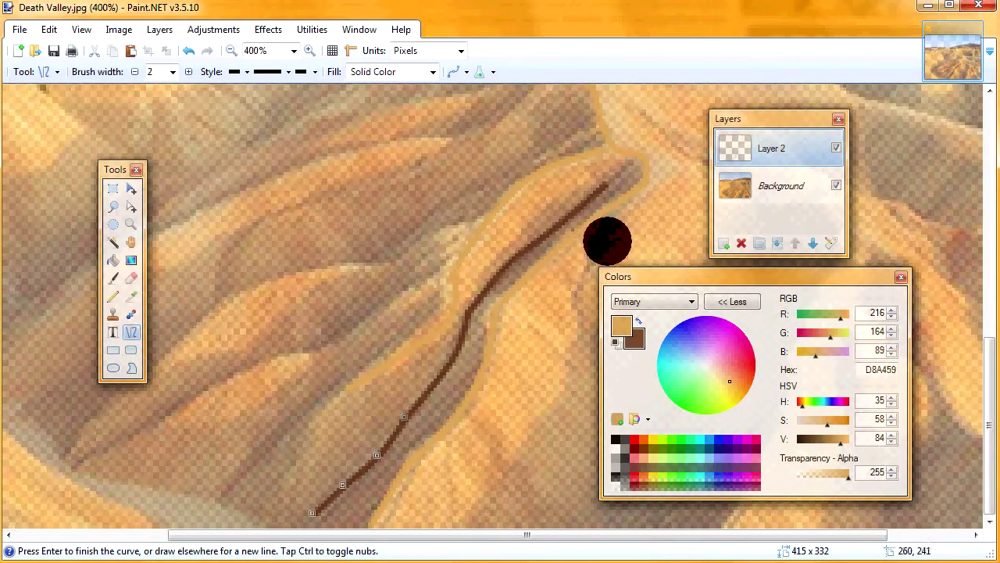
drag(591, 250, 580, 334)
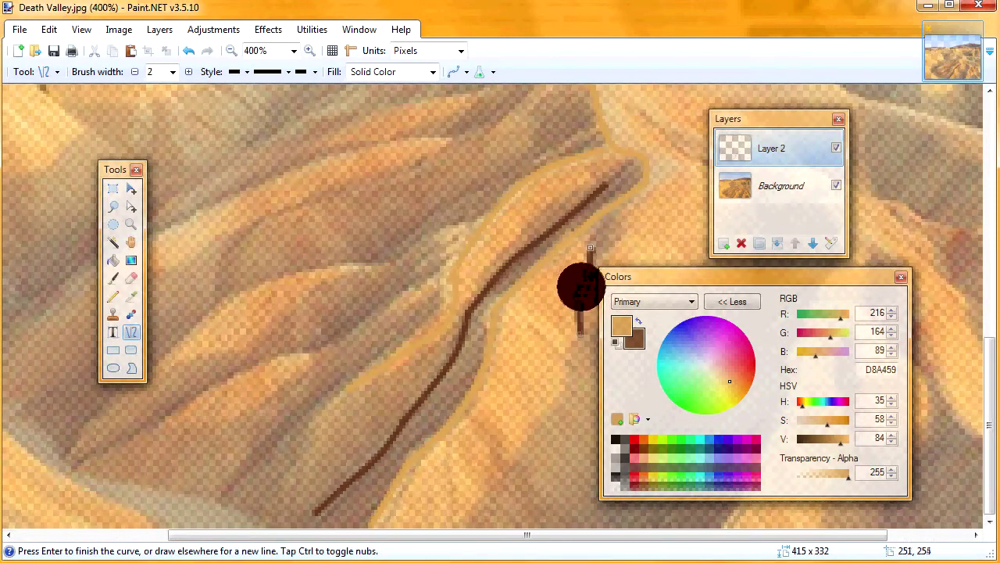
drag(580, 289, 595, 290)
click(590, 292)
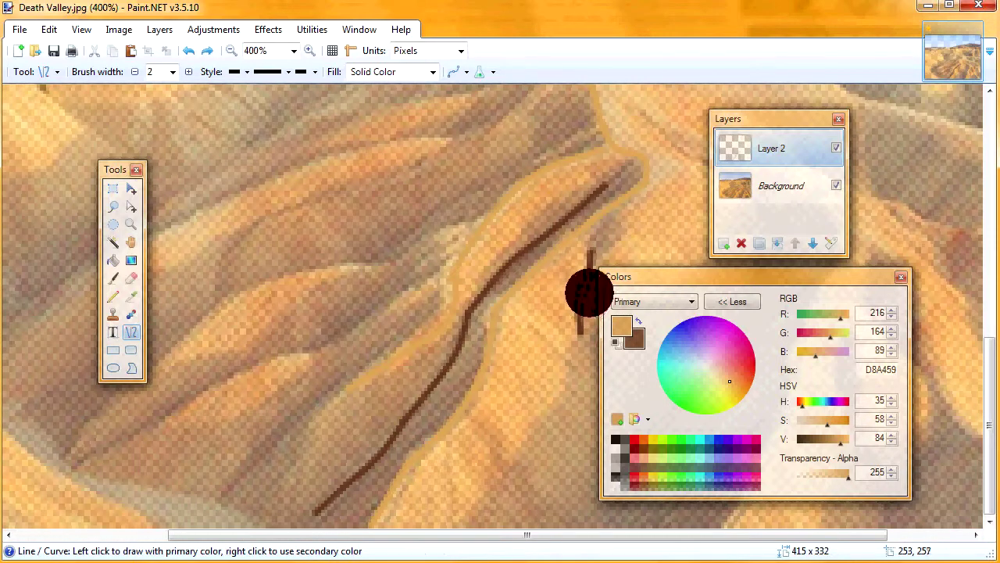
Draw a short curved brown line in the small gully right of the central ridge, and move the Colors window off that area
drag(591, 250, 581, 335)
drag(587, 297, 582, 305)
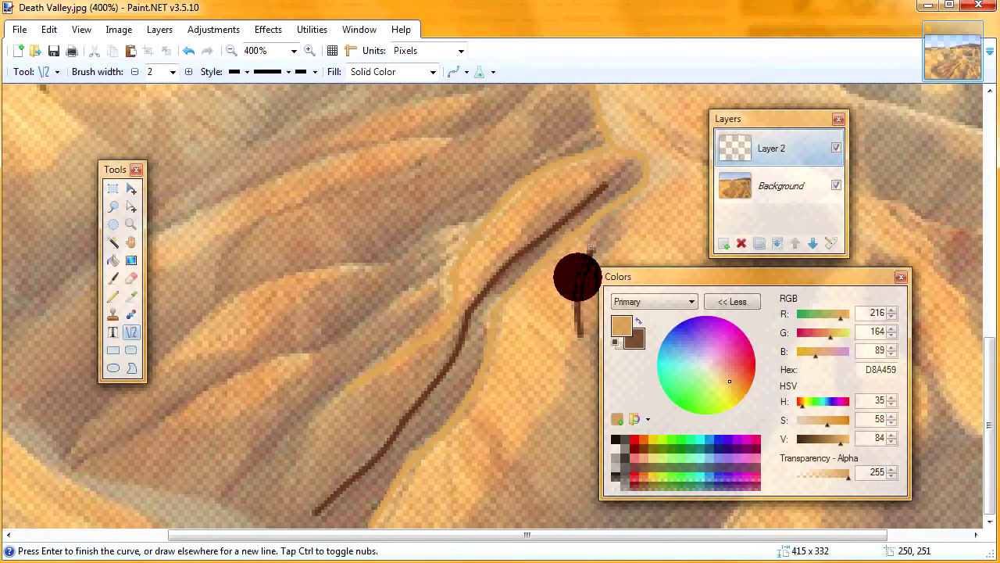
drag(617, 272, 72, 264)
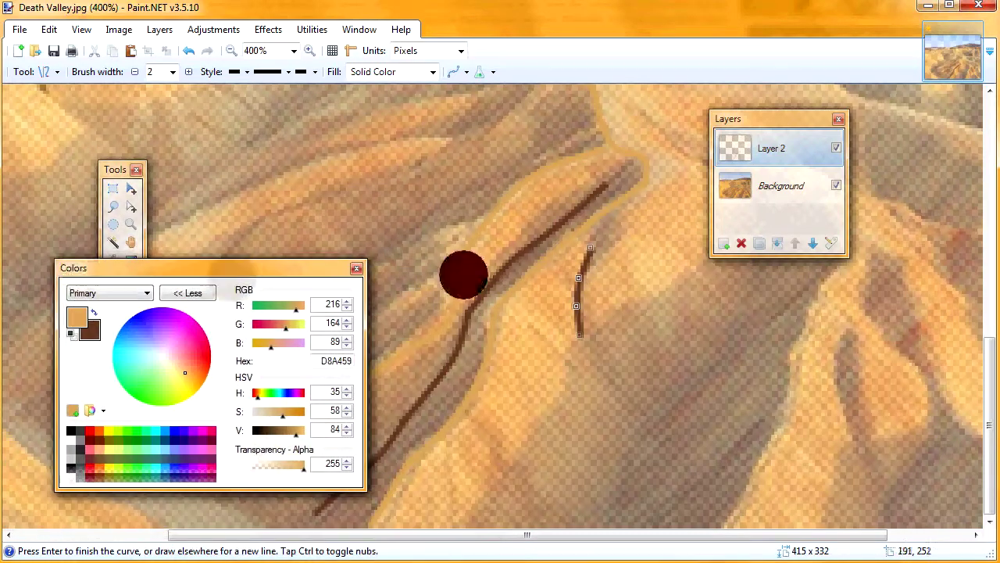
Move the Layers window off the dune and draw a bent brown curve down the shadow edge right of the small gully
drag(748, 119, 438, 130)
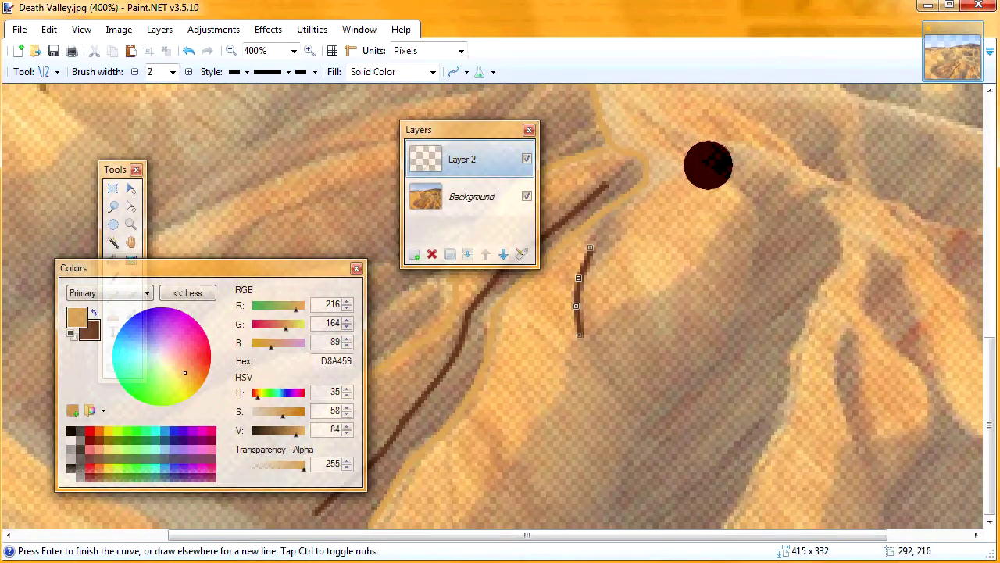
mouse_move(708, 165)
mouse_down()
mouse_move(609, 507)
mouse_move(621, 522)
mouse_up()
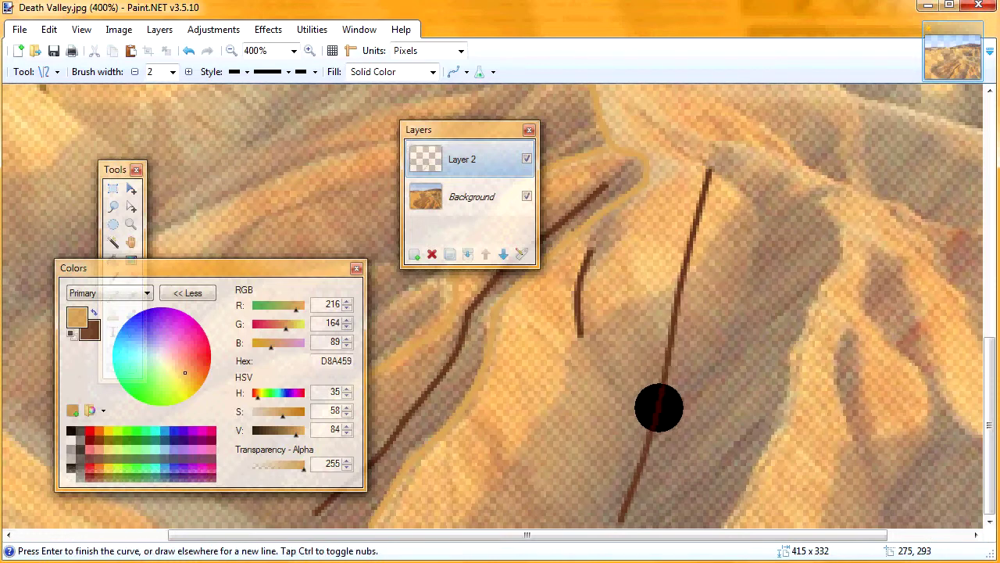
drag(658, 407, 725, 272)
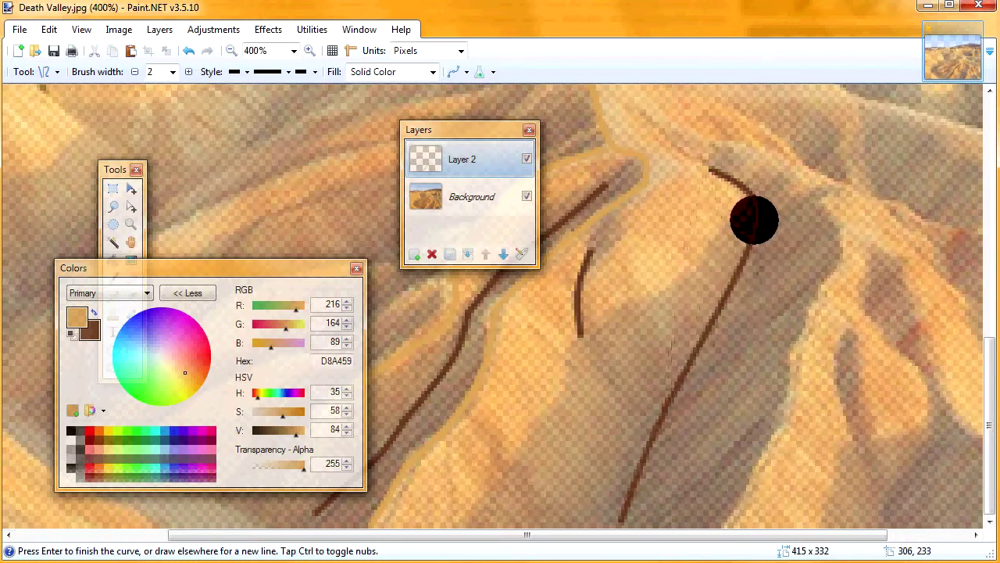
drag(754, 219, 755, 223)
drag(662, 411, 733, 311)
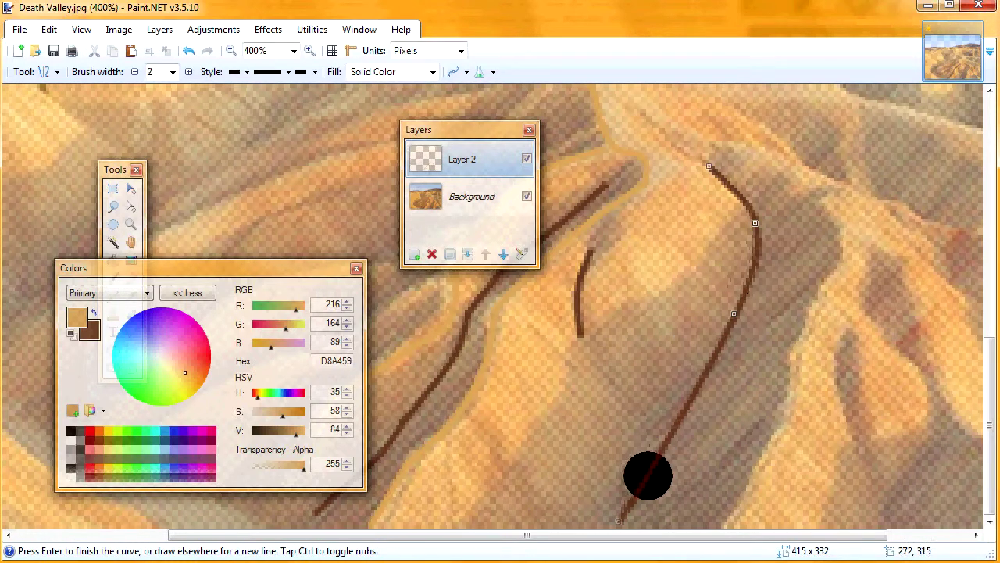
drag(619, 520, 709, 361)
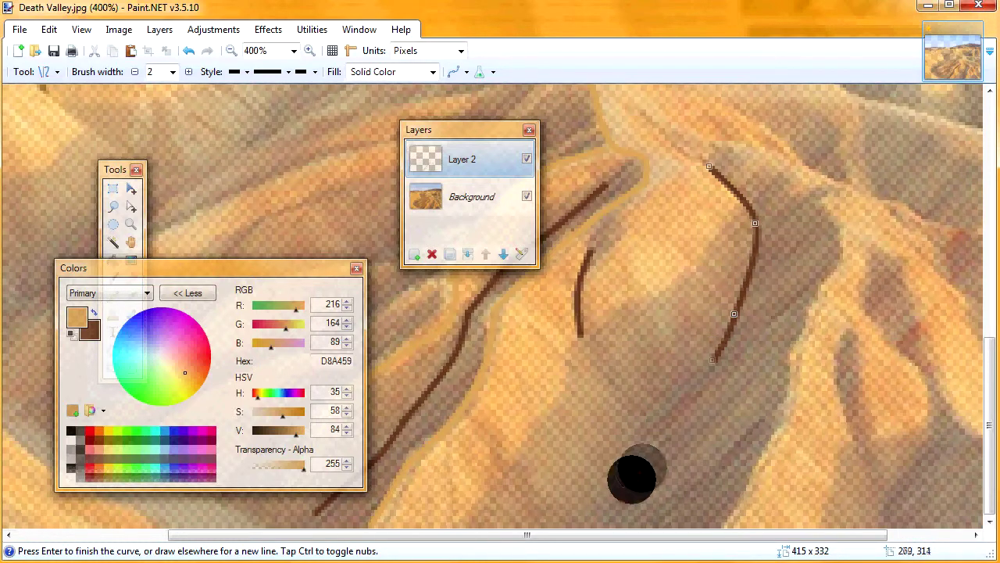
Continue the brown shadow line with a second curve running down toward the image's lower edge, bending it to the terrain
drag(612, 512, 710, 365)
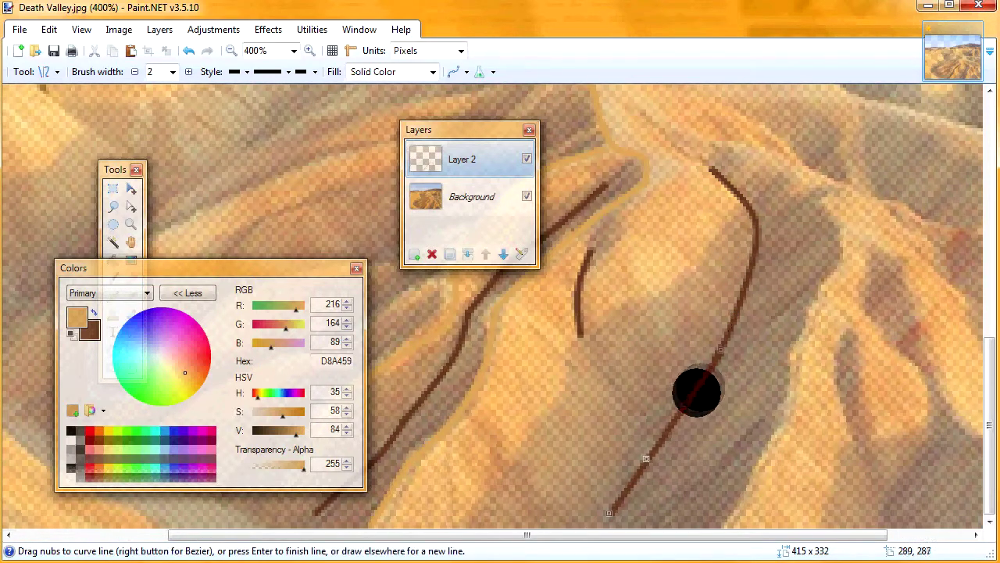
drag(682, 406, 670, 408)
drag(609, 513, 646, 517)
Trace a tan curve along the left edge of the next ridge to the right, undoing the misplaced first line
drag(812, 192, 741, 502)
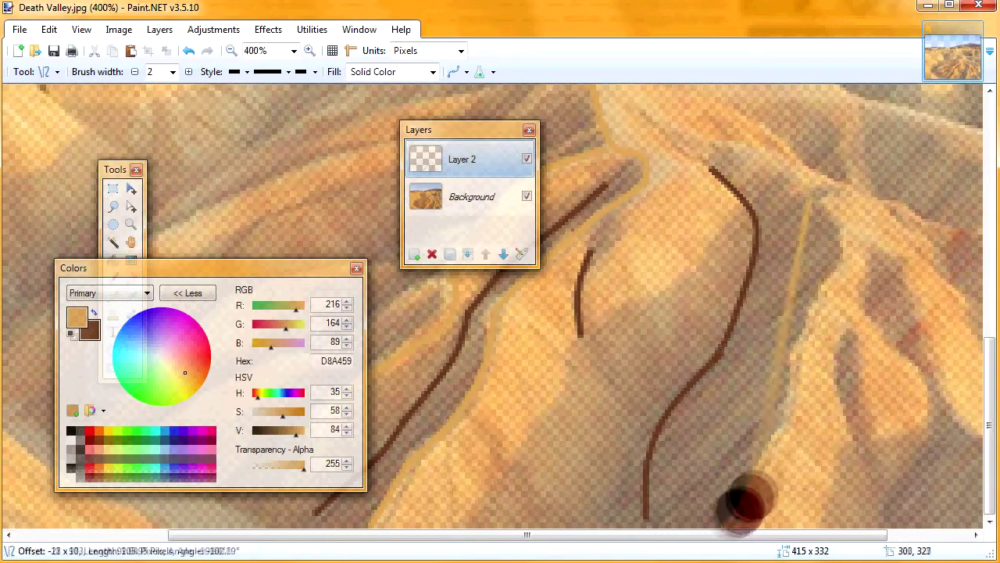
key(ctrl+z)
drag(820, 195, 777, 397)
Draw a short curved brown line in the hollow inside the right-hand ridge and finish the curve
drag(849, 337, 865, 462)
drag(854, 379, 837, 366)
key(Return)
scroll(837, 364, right, 2)
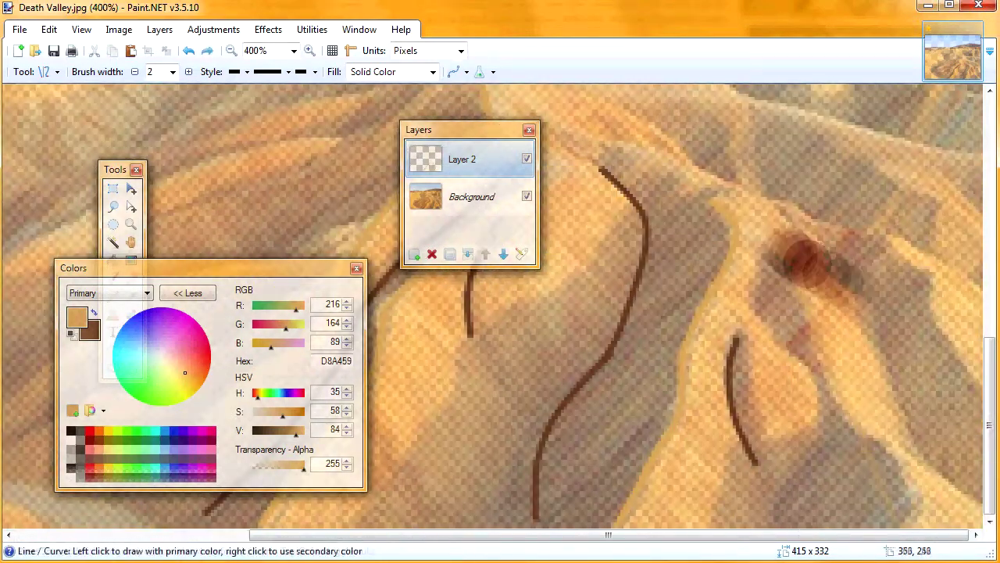
Trace a bent tan curve down the far-right ridge's lower flank and add a brown shadow line beside it
drag(848, 417, 902, 525)
drag(884, 489, 911, 485)
drag(867, 454, 883, 447)
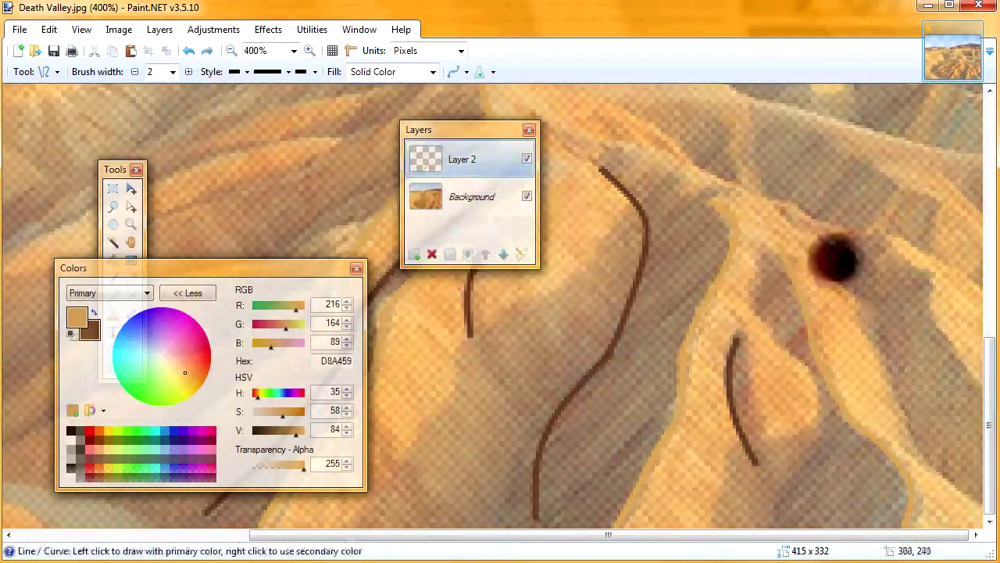
drag(837, 262, 974, 499)
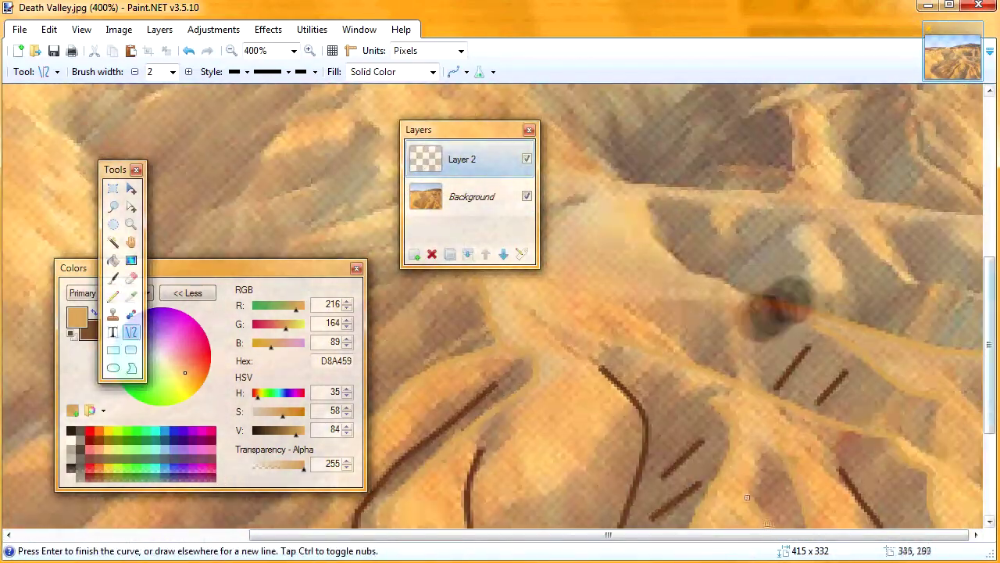
Trace lines along the long crest and the slope below it in the upper right of the dunes, bending them to the terrain
drag(628, 186, 978, 217)
drag(863, 222, 970, 297)
drag(811, 292, 789, 230)
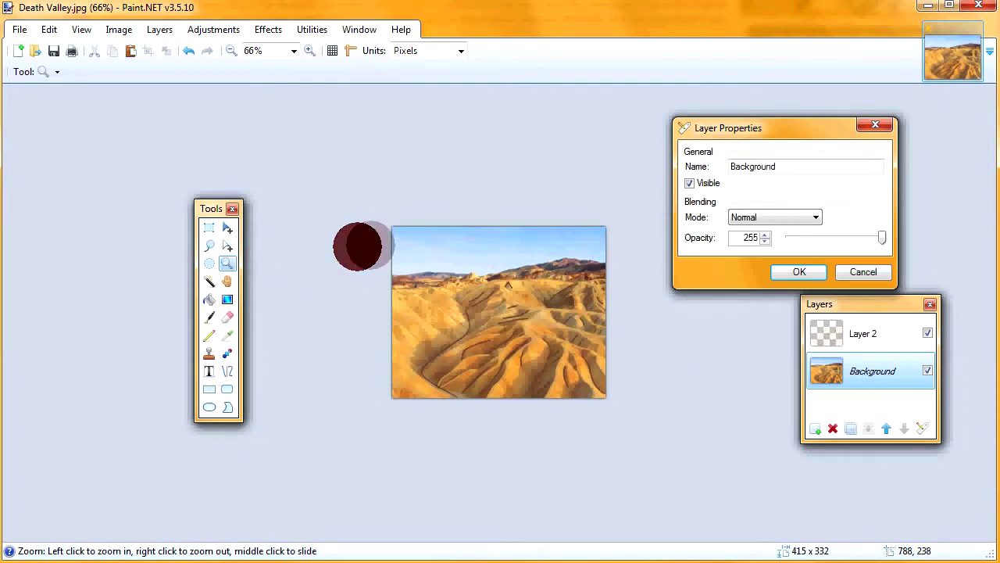
Set the Background layer's opacity to 193 in its layer properties
drag(772, 123, 805, 106)
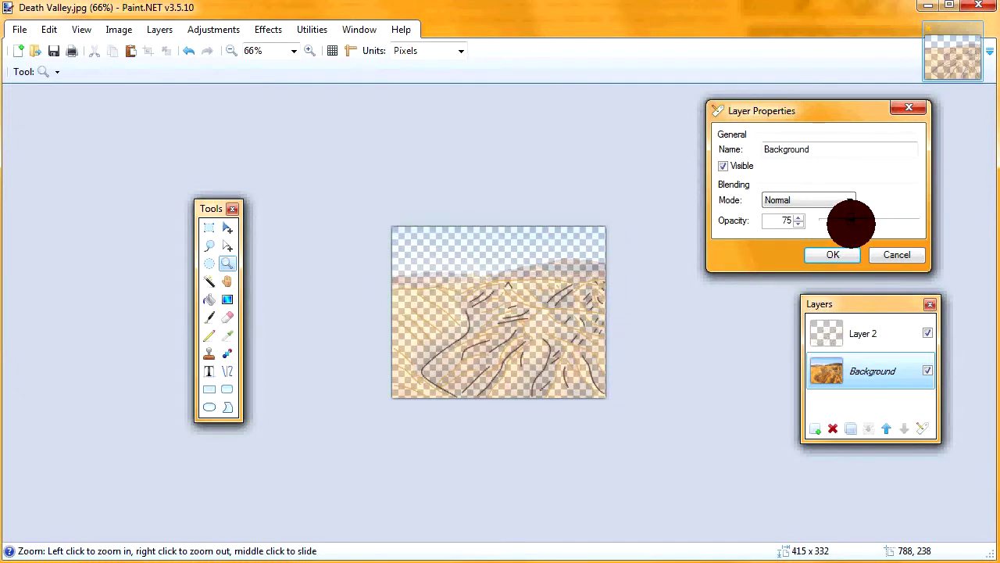
drag(884, 223, 905, 240)
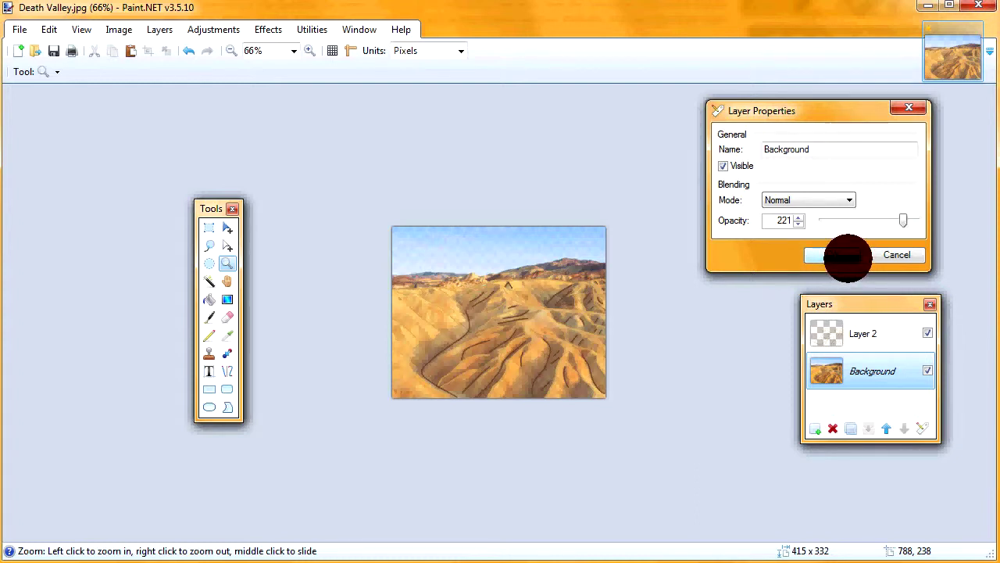
drag(903, 220, 905, 219)
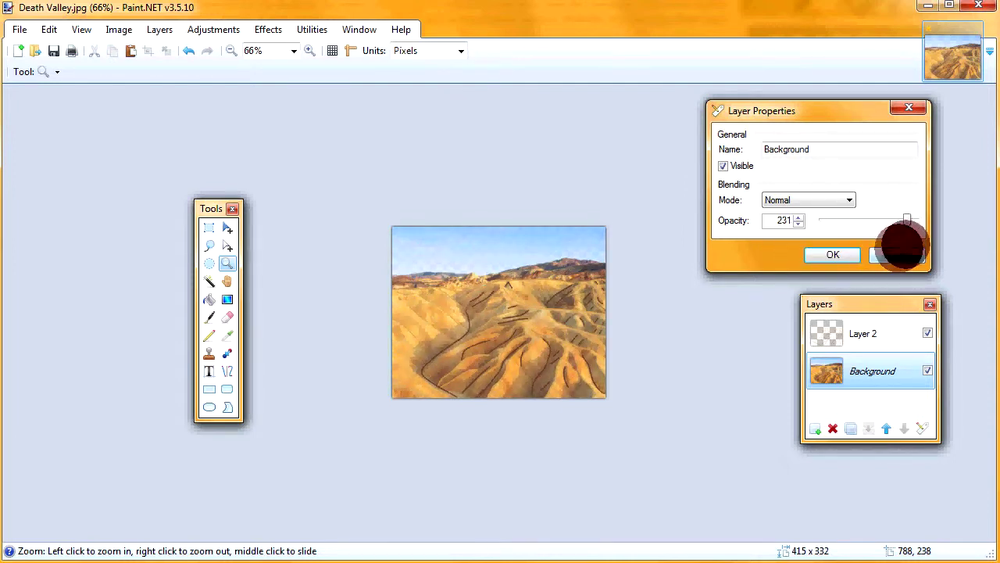
mouse_move(910, 223)
mouse_down()
mouse_move(870, 224)
mouse_move(911, 224)
mouse_up()
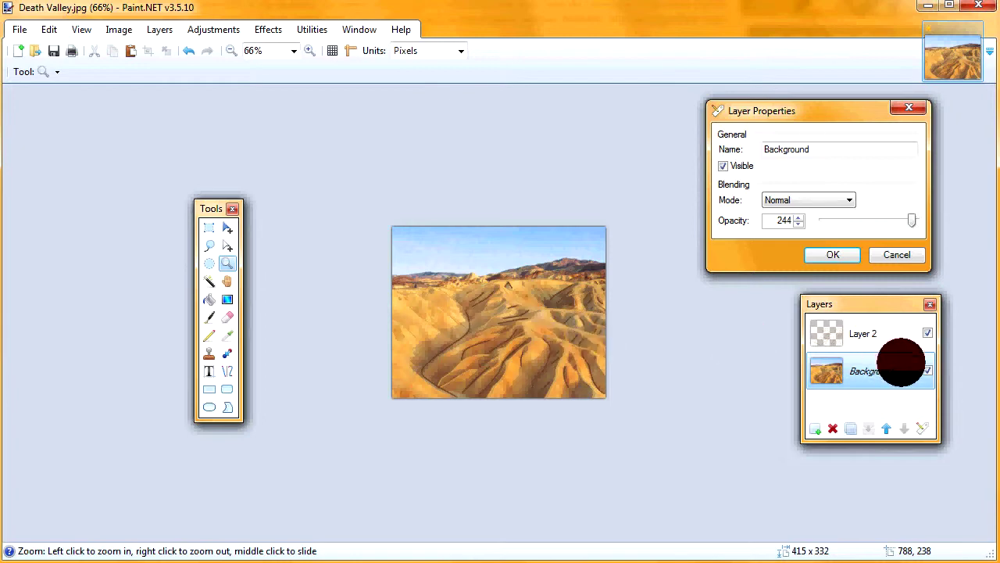
drag(914, 219, 893, 218)
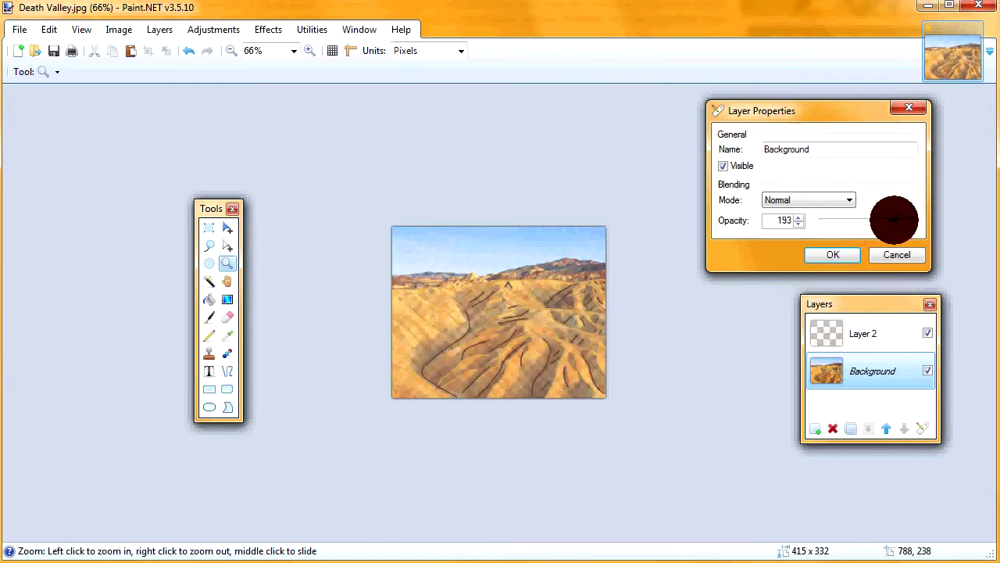
click(840, 253)
Show the Colors window beside the image and lighten the secondary brown to a value of 65 (A56542)
click(361, 29)
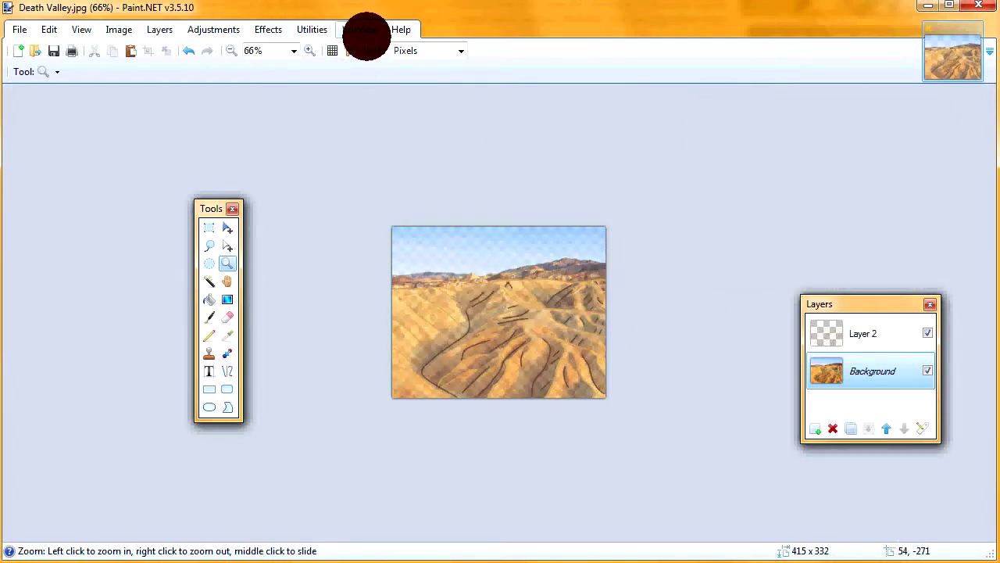
click(364, 99)
drag(203, 97, 702, 97)
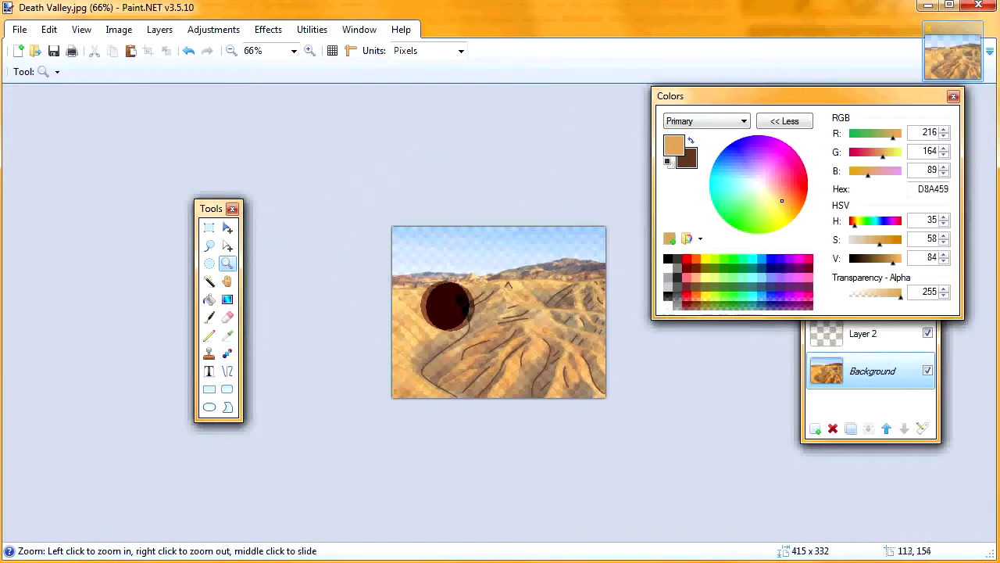
drag(442, 307, 482, 325)
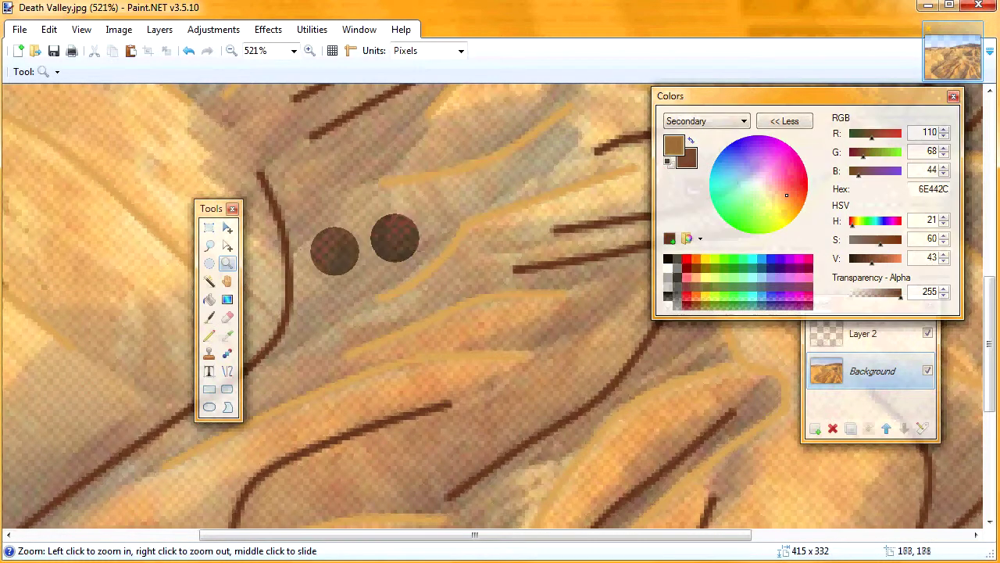
click(870, 258)
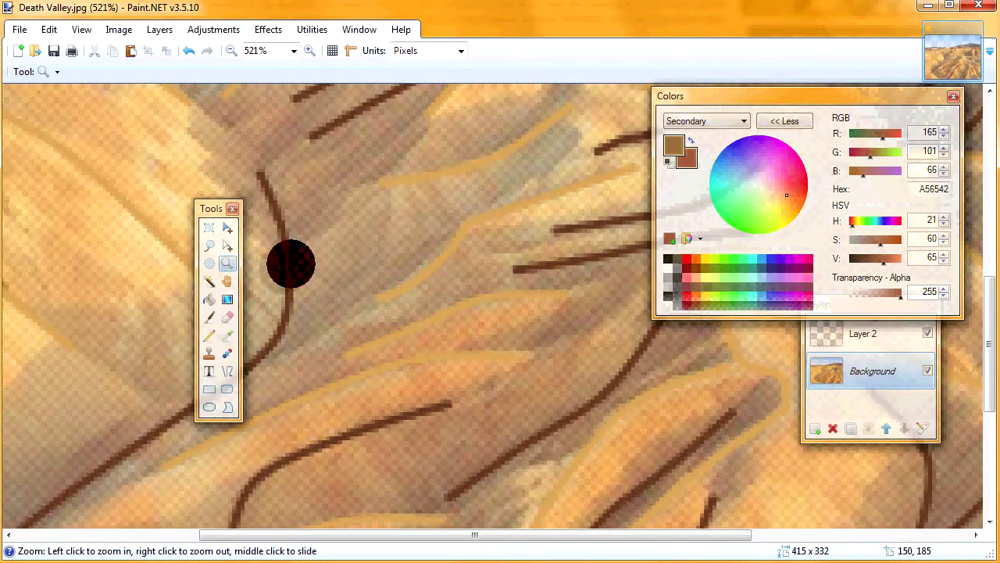
Move the Colors window clear of the Layers window and add a new layer above Background, keeping its default properties
right_click(379, 328)
right_click(388, 333)
right_click(555, 344)
right_click(561, 336)
right_click(606, 399)
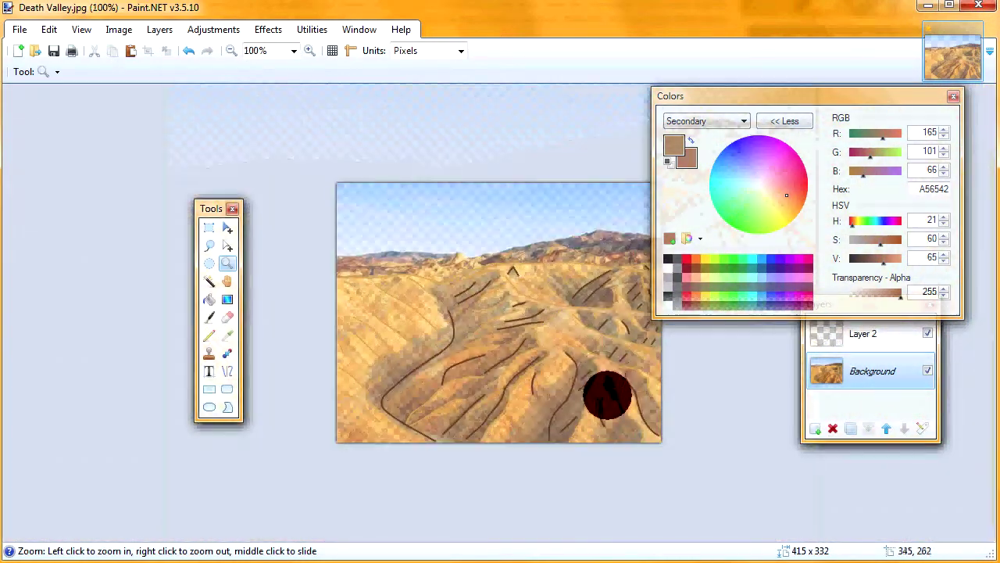
click(556, 417)
click(654, 419)
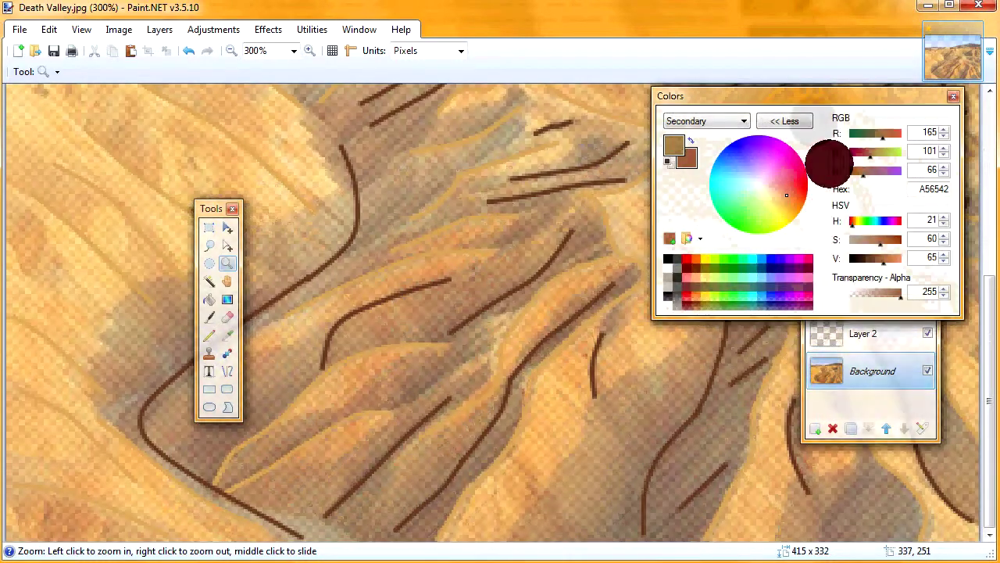
drag(799, 99, 496, 112)
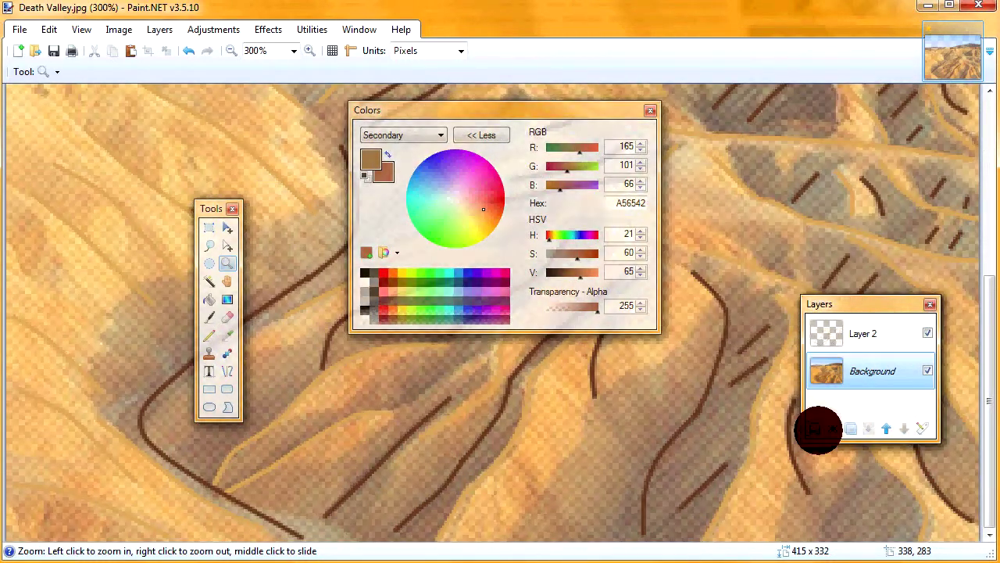
click(815, 428)
double_click(830, 376)
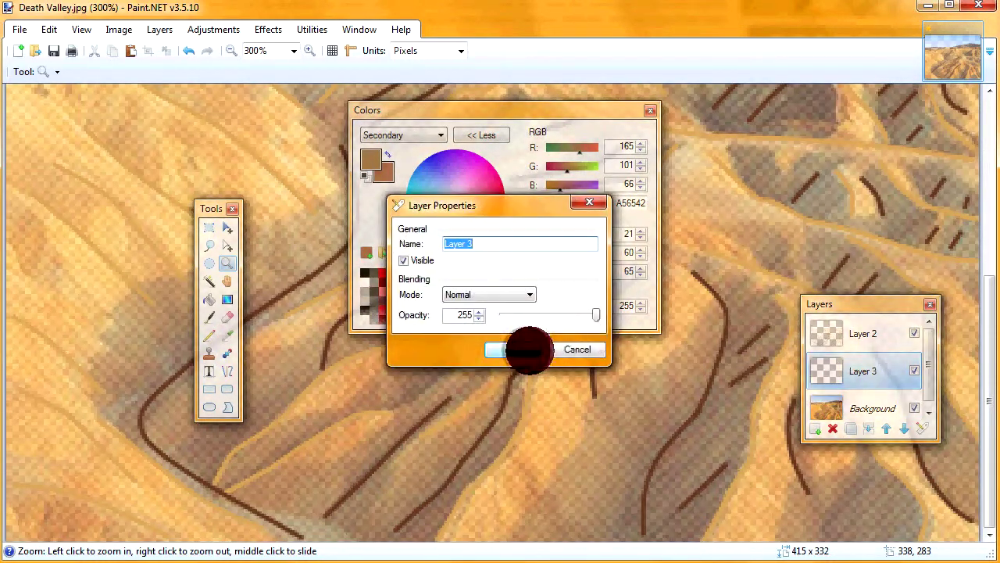
click(512, 346)
Make the Background layer active and move the Colors window off the central dune
click(854, 403)
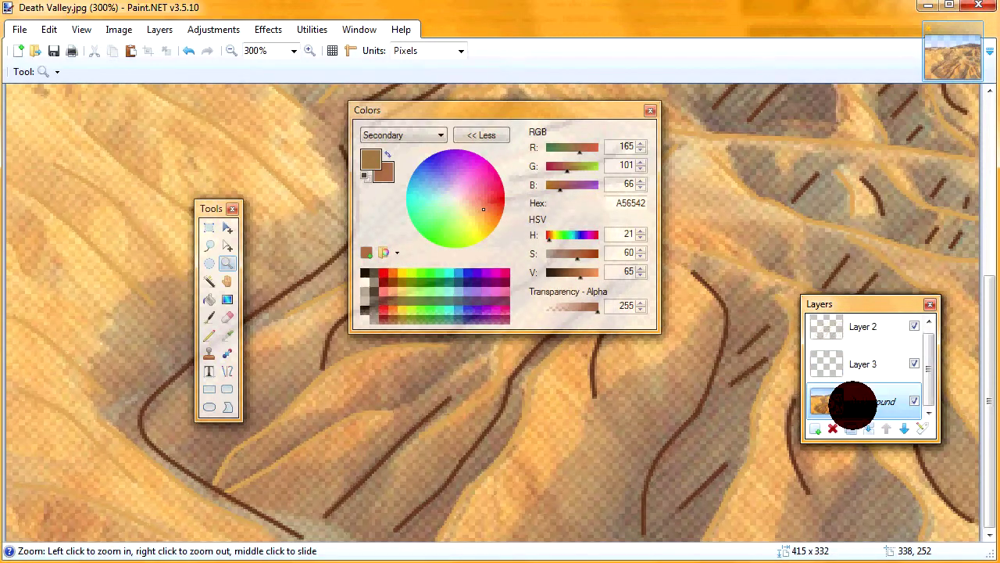
right_click(625, 437)
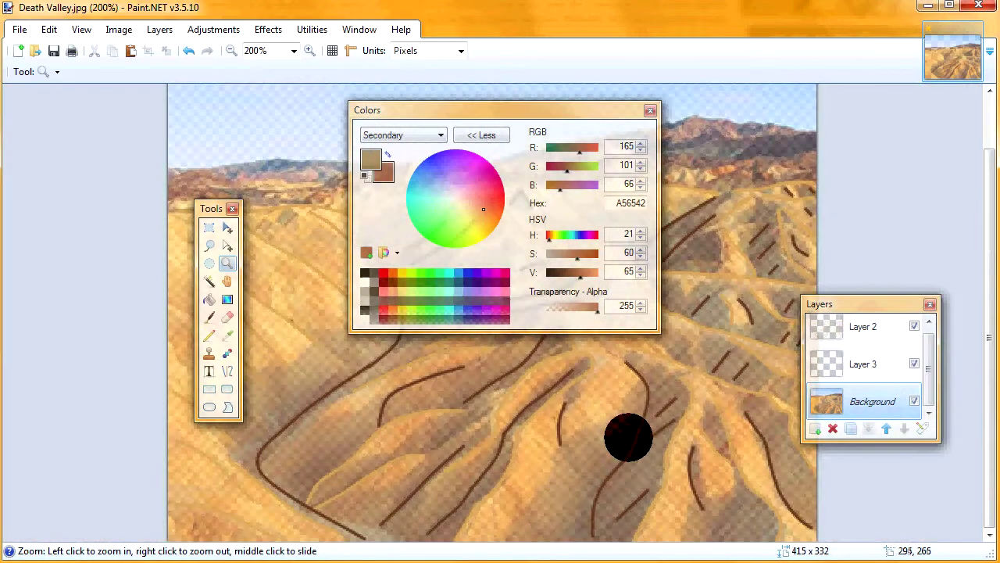
click(620, 440)
click(621, 436)
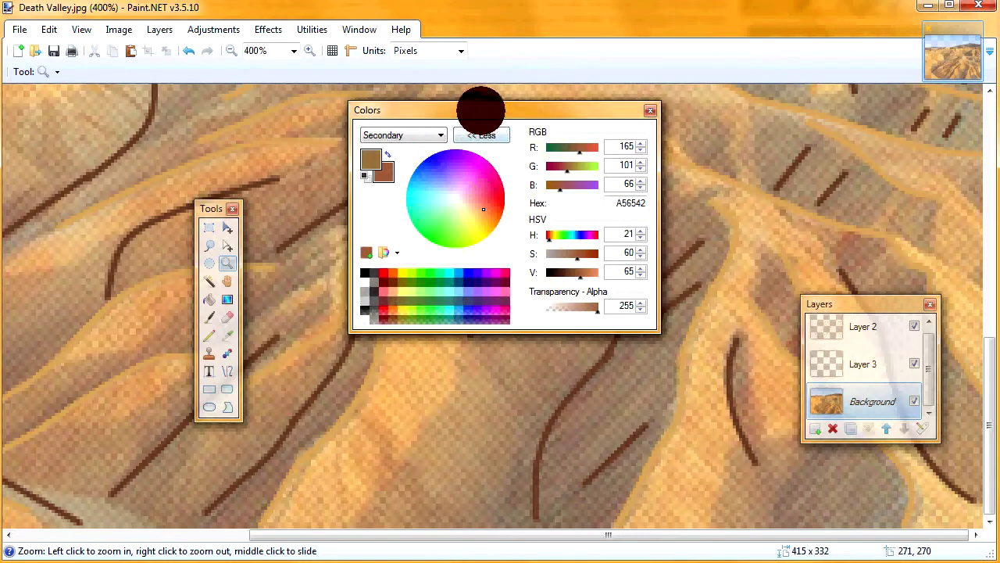
drag(475, 108, 997, 192)
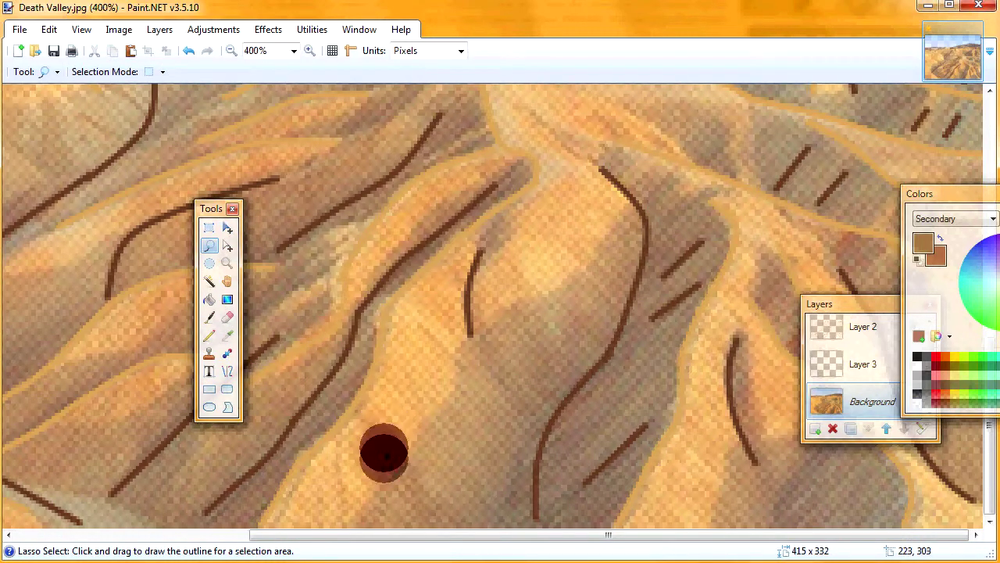
drag(357, 517, 368, 506)
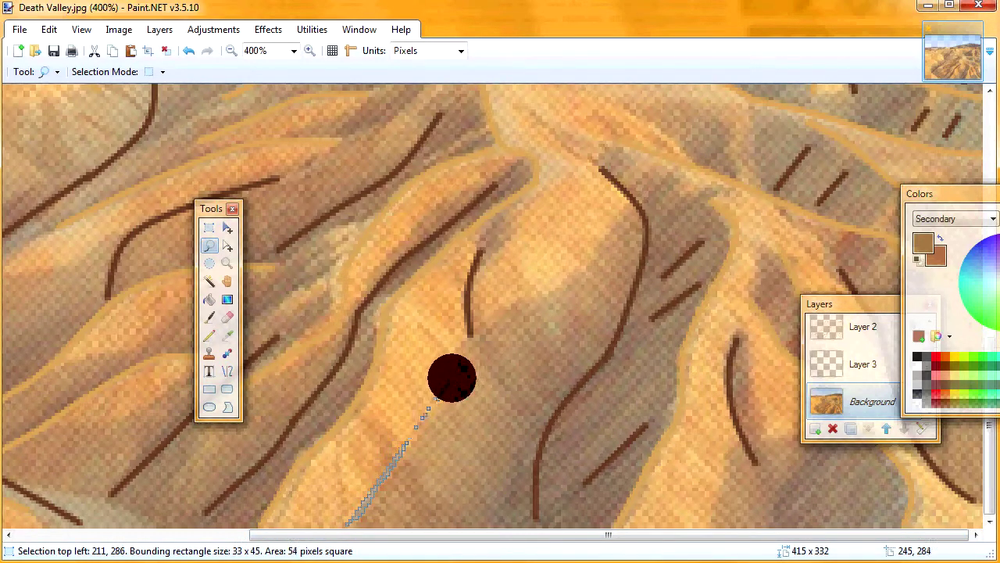
mouse_move(452, 378)
mouse_down()
mouse_move(474, 326)
mouse_move(542, 293)
mouse_up()
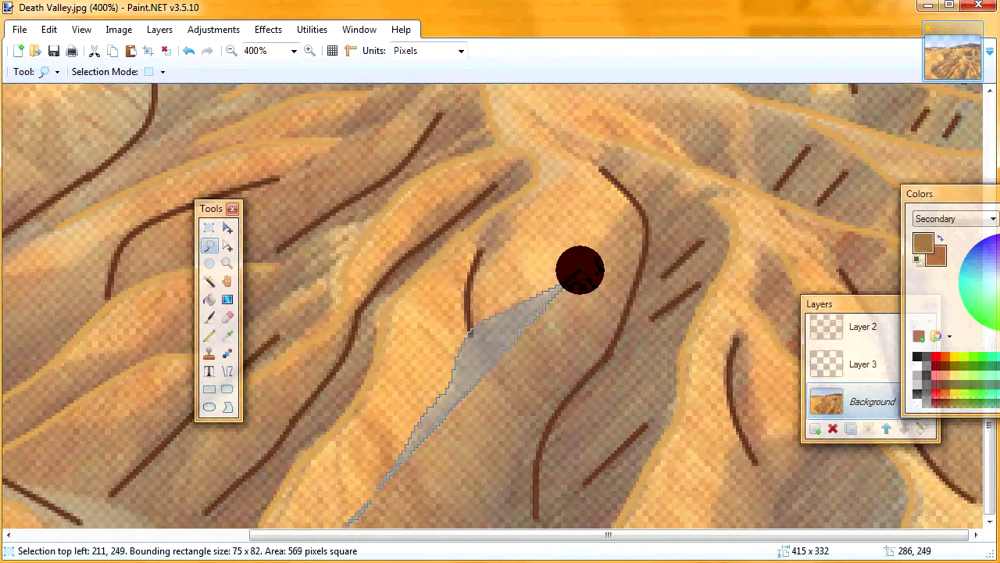
mouse_move(589, 263)
mouse_down()
mouse_move(630, 193)
mouse_move(600, 167)
mouse_move(602, 141)
mouse_move(704, 189)
mouse_up()
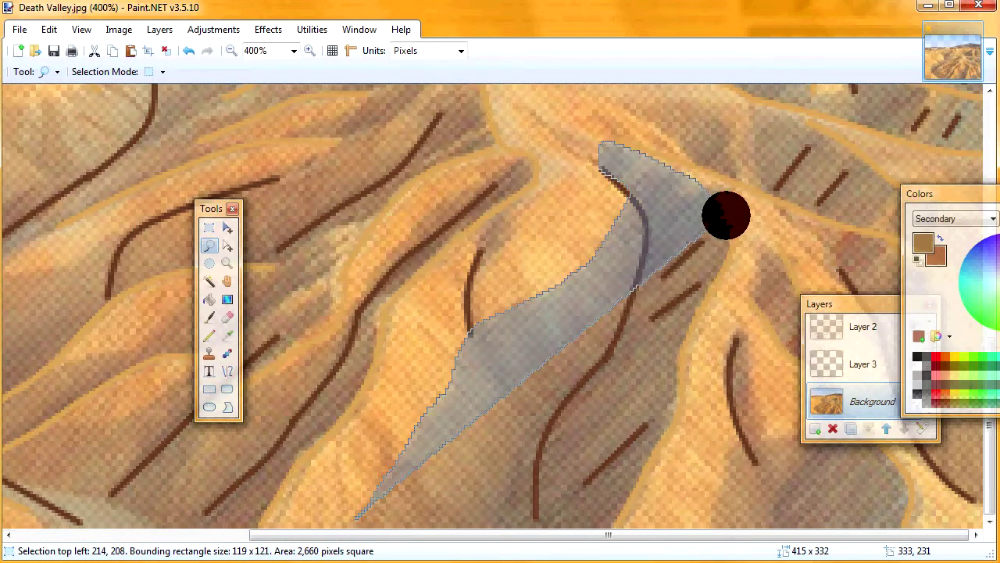
drag(731, 245, 712, 301)
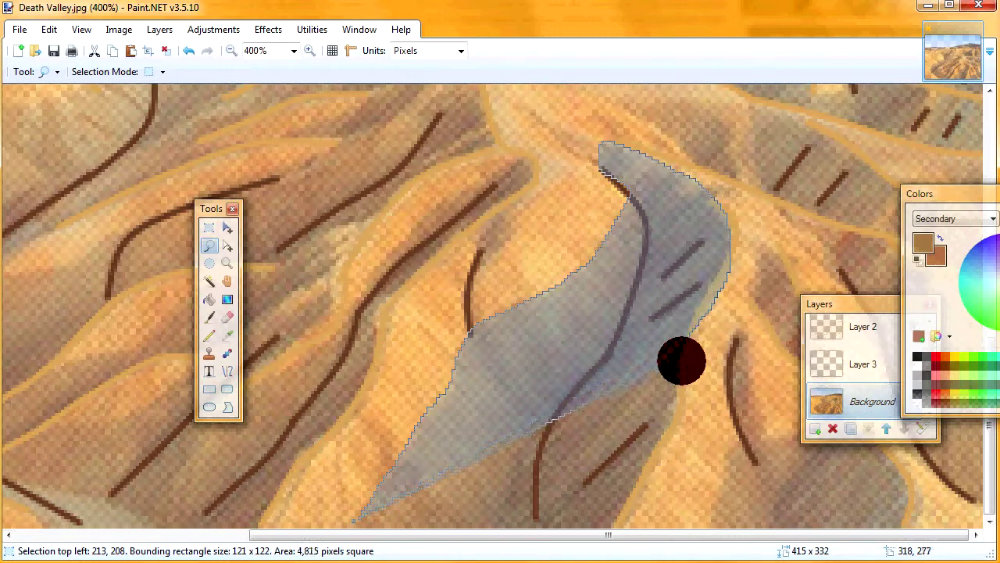
click(434, 480)
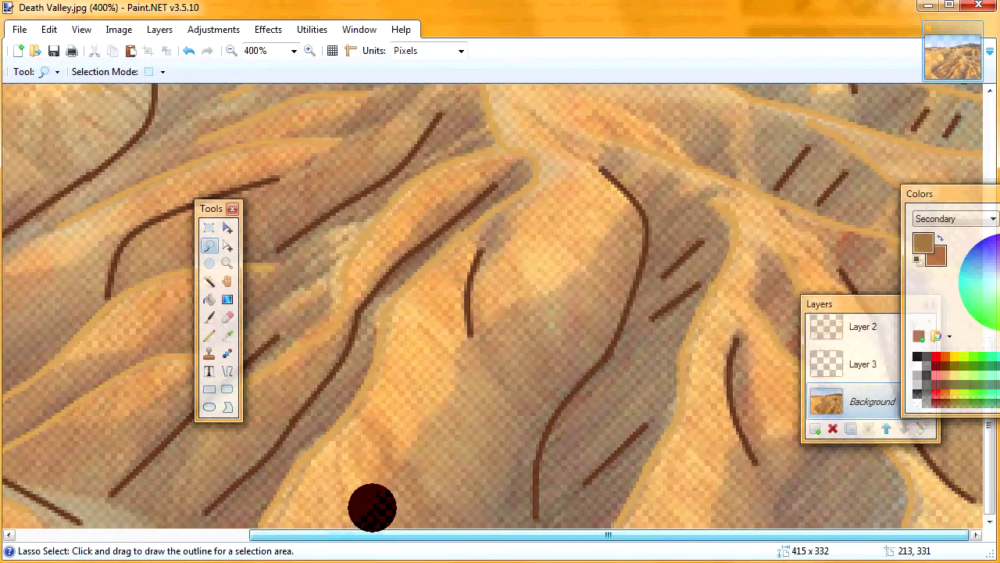
Lasso the shaded slope below the small gully down to the image's lower edge, and make Layer 3 active
drag(354, 522, 399, 466)
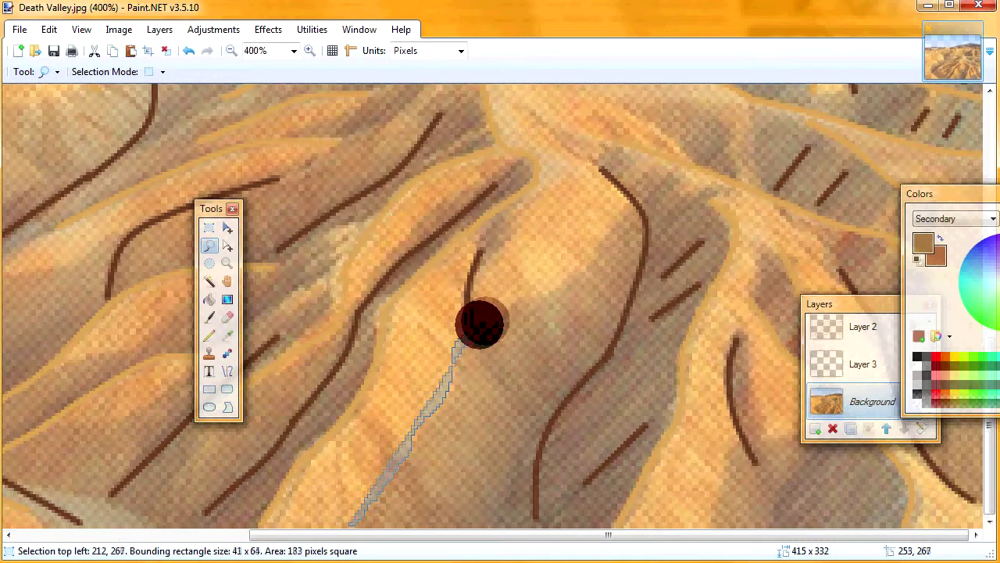
mouse_move(540, 295)
mouse_down()
mouse_move(570, 312)
mouse_move(582, 394)
mouse_move(582, 491)
mouse_move(565, 536)
mouse_up()
click(862, 365)
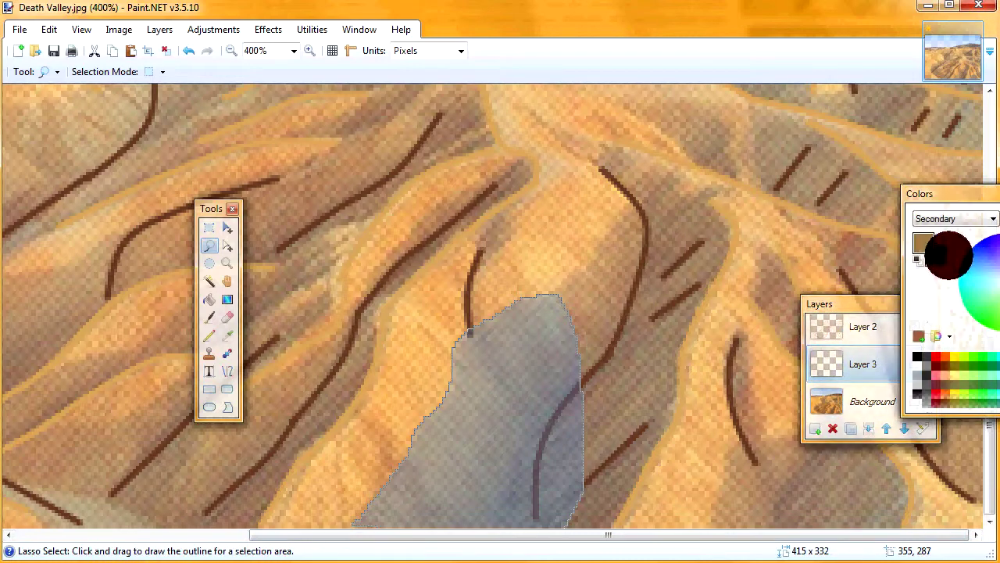
Move the Layers window clear of the Colors window and fill the lassoed shaded slope with the secondary reddish brown
drag(855, 306, 721, 320)
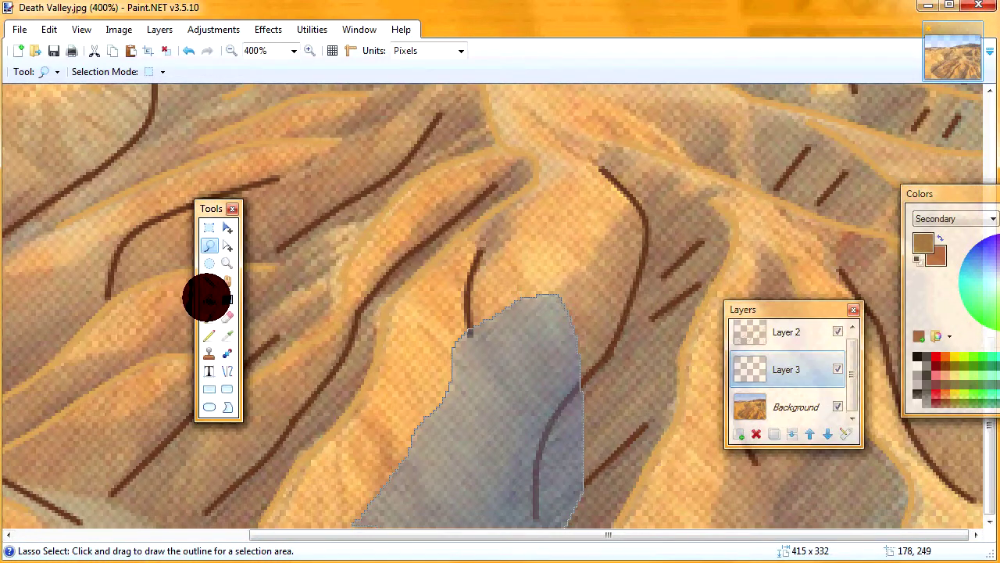
click(208, 300)
click(506, 407)
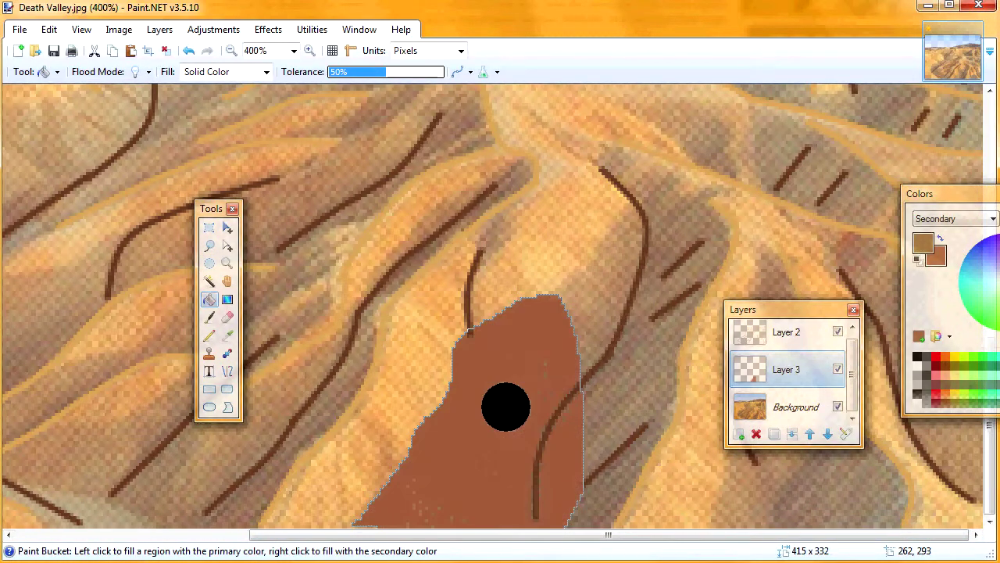
Lasso the shaded slope curving down the central dune's right side and fill it with the secondary reddish brown
click(208, 244)
drag(548, 294, 579, 270)
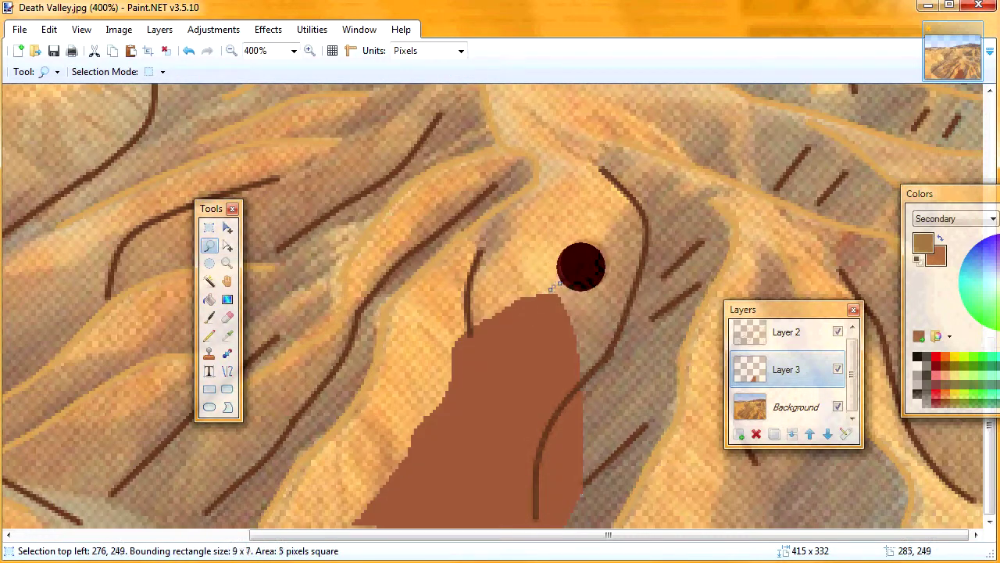
mouse_move(624, 203)
mouse_down()
mouse_move(604, 145)
mouse_move(668, 164)
mouse_up()
drag(724, 219, 729, 273)
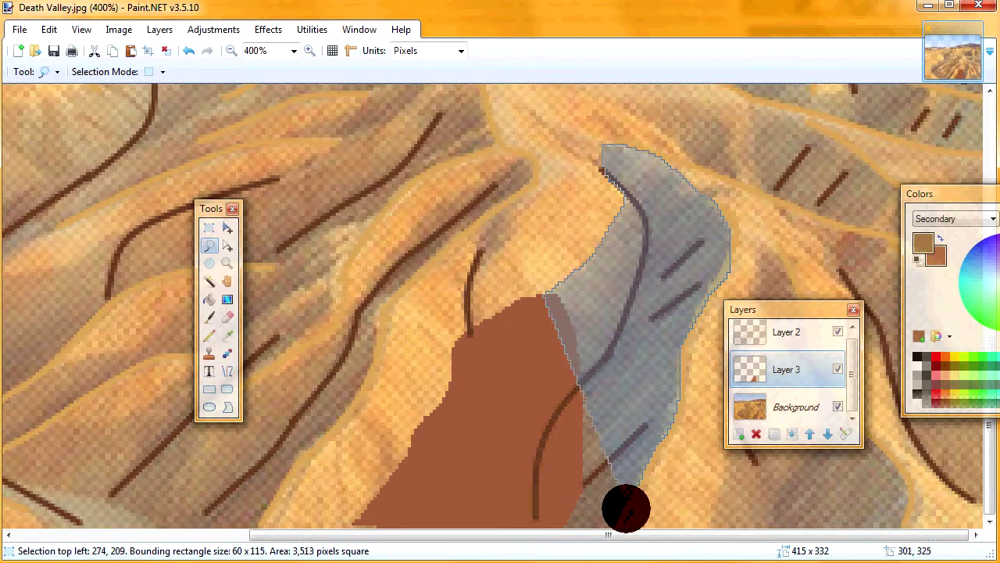
drag(625, 507, 561, 547)
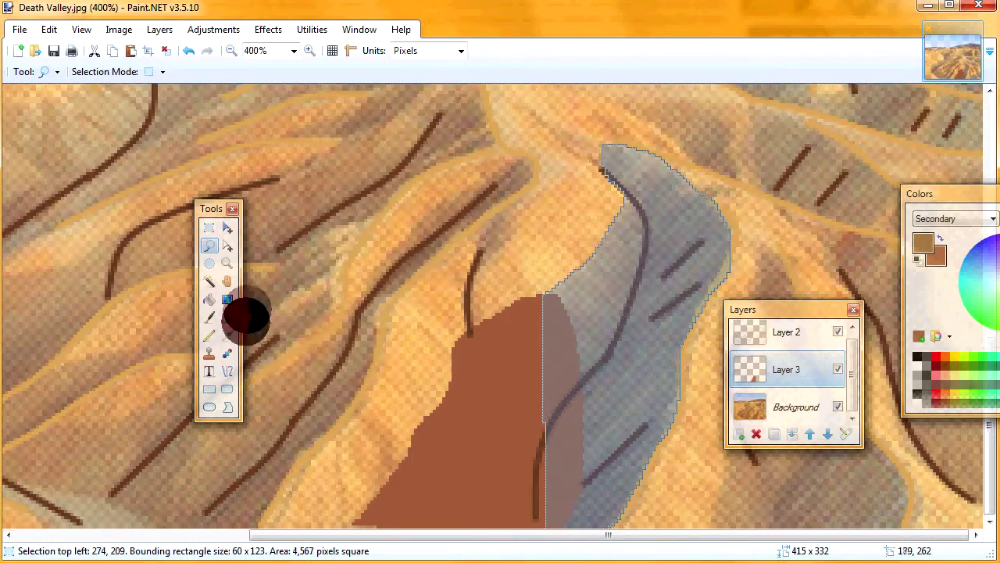
click(210, 300)
click(636, 311)
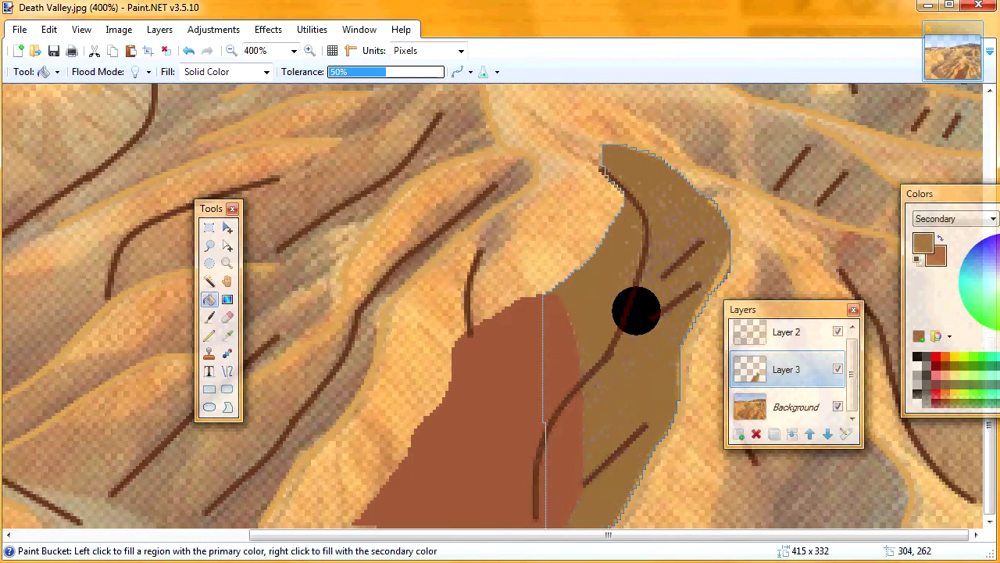
right_click(611, 307)
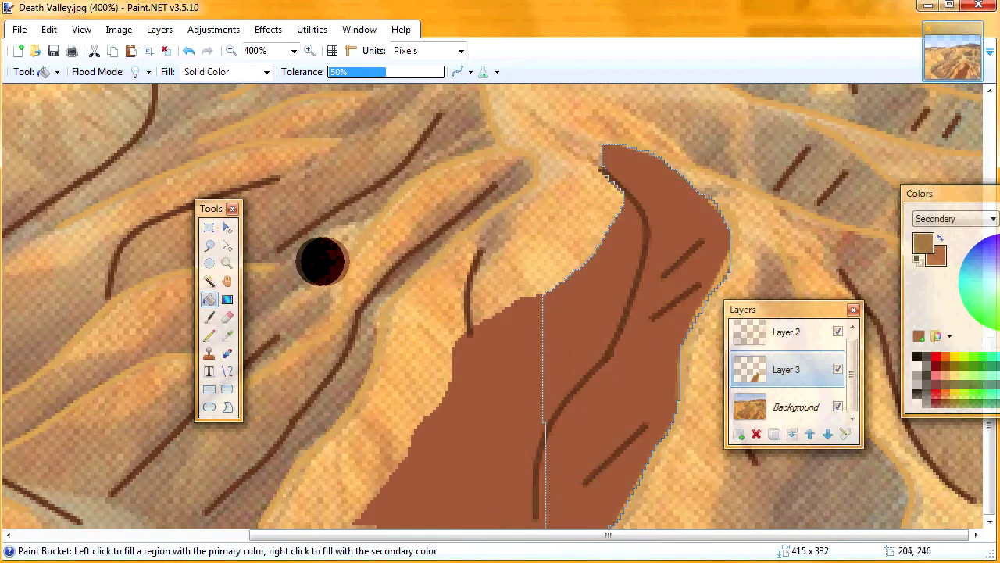
Lasso the lit slope around the small gully on the central dune and fill its unpainted part with the primary brown
click(209, 247)
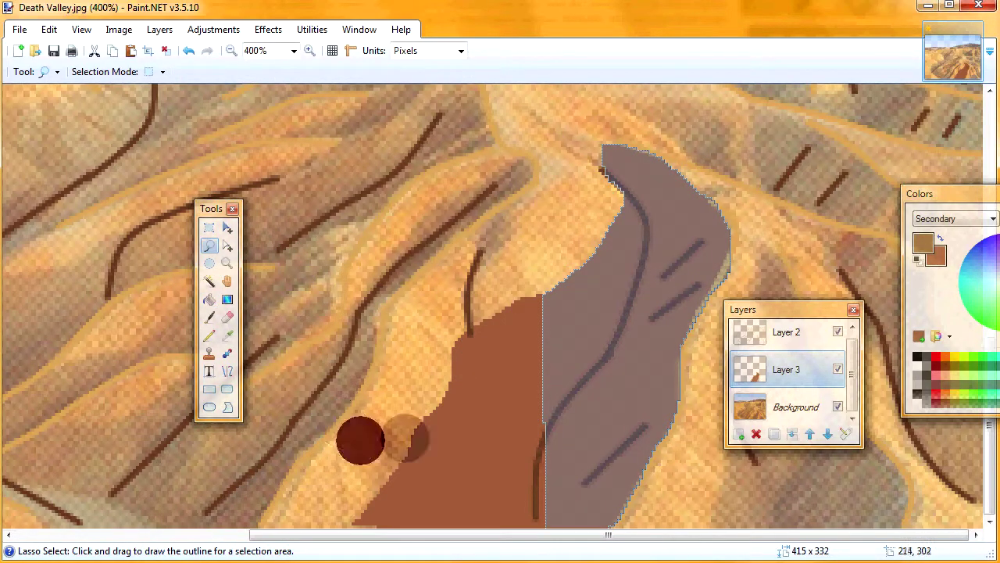
key(BackSpace)
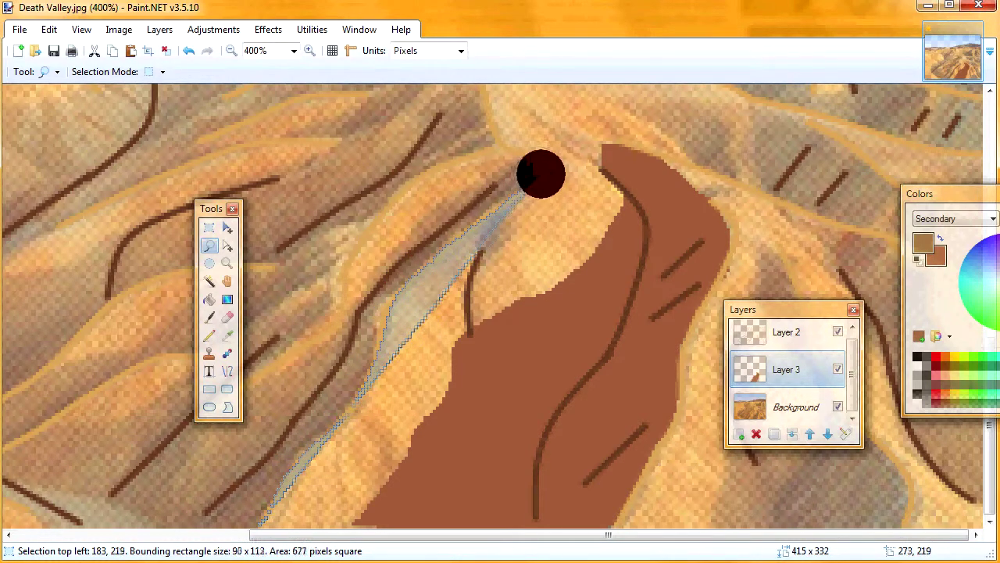
mouse_move(541, 173)
mouse_down()
mouse_move(601, 168)
mouse_move(614, 180)
mouse_move(629, 249)
mouse_move(561, 450)
mouse_move(488, 539)
mouse_up()
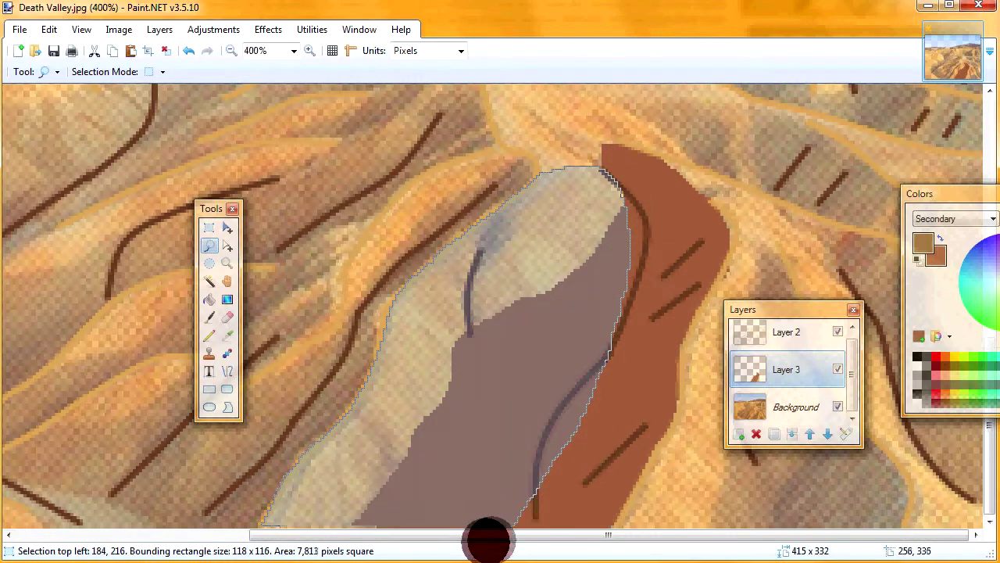
click(209, 299)
click(393, 383)
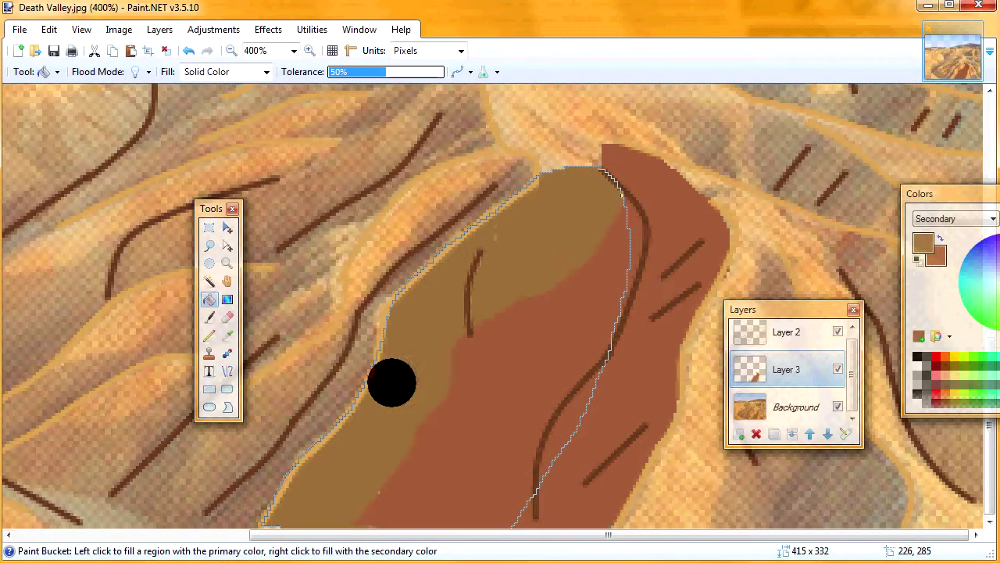
Lasso the small leftover patch near the upper end of the central dark contour for filling
click(209, 244)
click(527, 153)
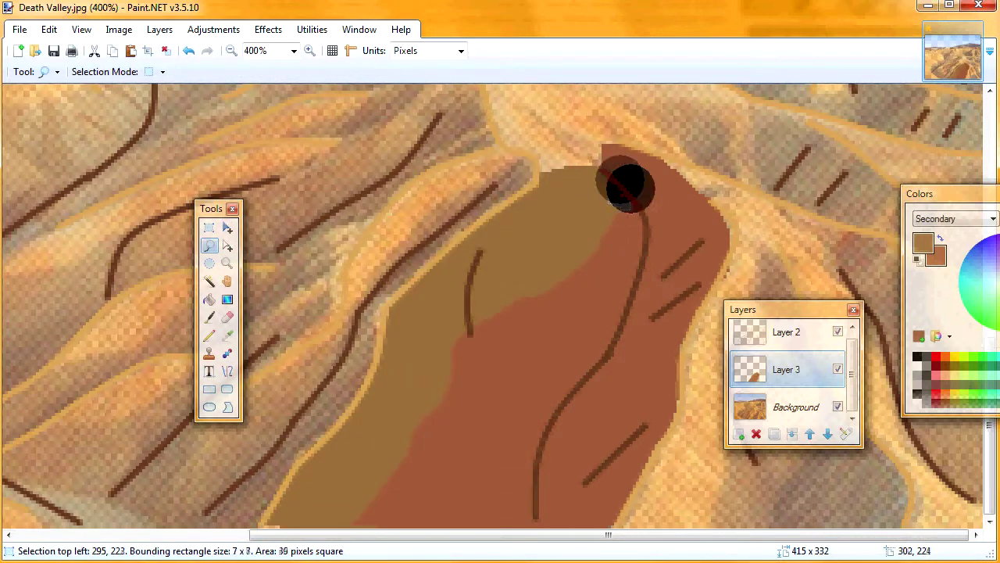
click(209, 299)
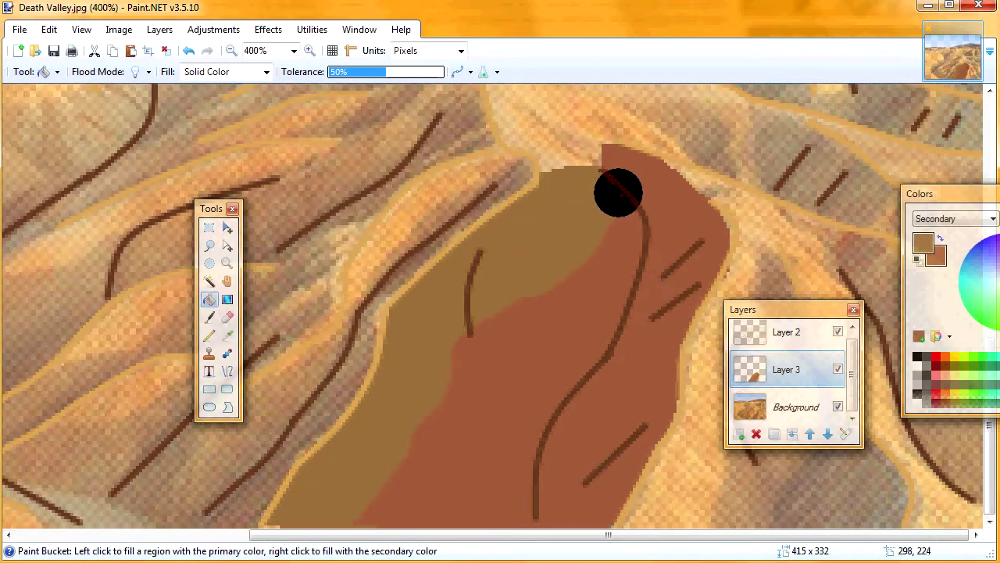
click(209, 246)
Lasso the lit area at the head of the central dune and fill it with the primary brown
scroll(788, 364, up, 1)
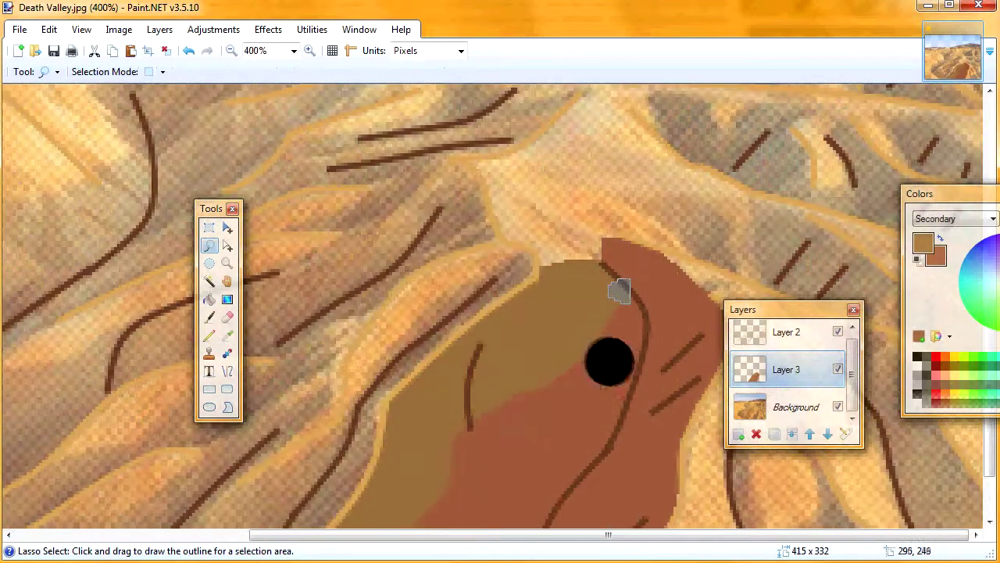
mouse_move(693, 255)
mouse_down()
mouse_move(664, 228)
mouse_move(679, 187)
mouse_move(733, 184)
mouse_move(658, 137)
mouse_move(627, 92)
mouse_move(552, 119)
mouse_move(511, 151)
mouse_move(457, 160)
mouse_move(541, 279)
mouse_up()
click(209, 300)
click(547, 226)
click(228, 263)
right_click(569, 320)
right_click(570, 320)
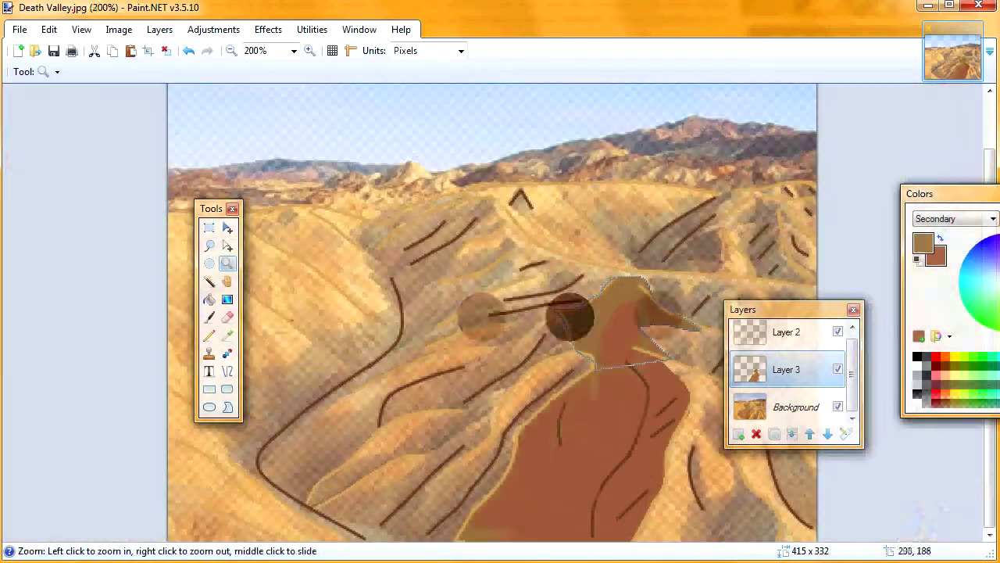
Clear the selection, then lasso and erase the brown fill spilling past the pale ridge line at the dune's peak
click(48, 28)
click(72, 246)
drag(619, 259, 701, 325)
click(209, 245)
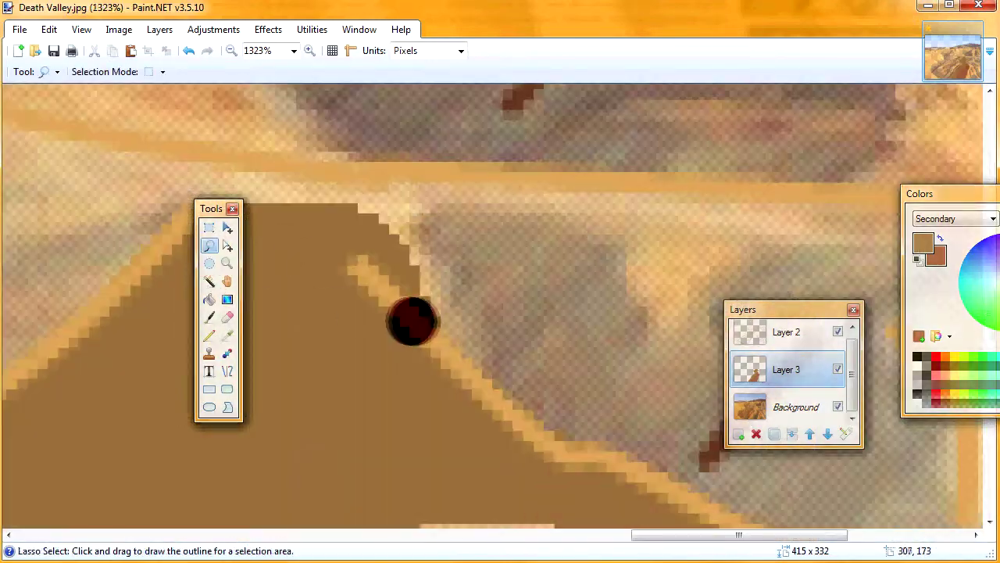
drag(412, 321, 467, 362)
key(Delete)
Lasso the shaded side of the narrow ridge left of the central dune and fill it with the secondary reddish brown
click(227, 263)
right_click(543, 341)
right_click(543, 342)
right_click(543, 341)
right_click(547, 344)
right_click(547, 344)
right_click(547, 344)
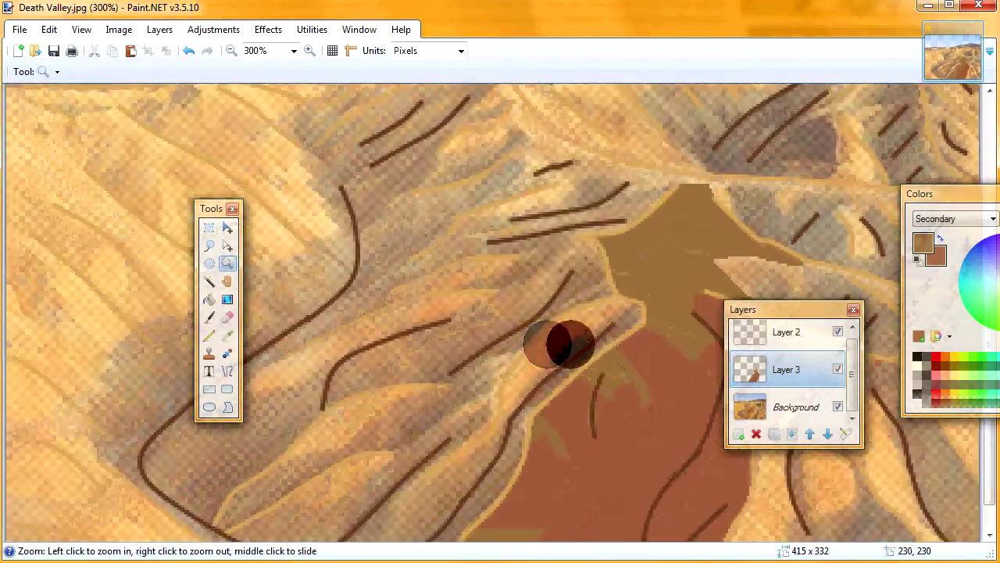
right_click(630, 362)
right_click(734, 297)
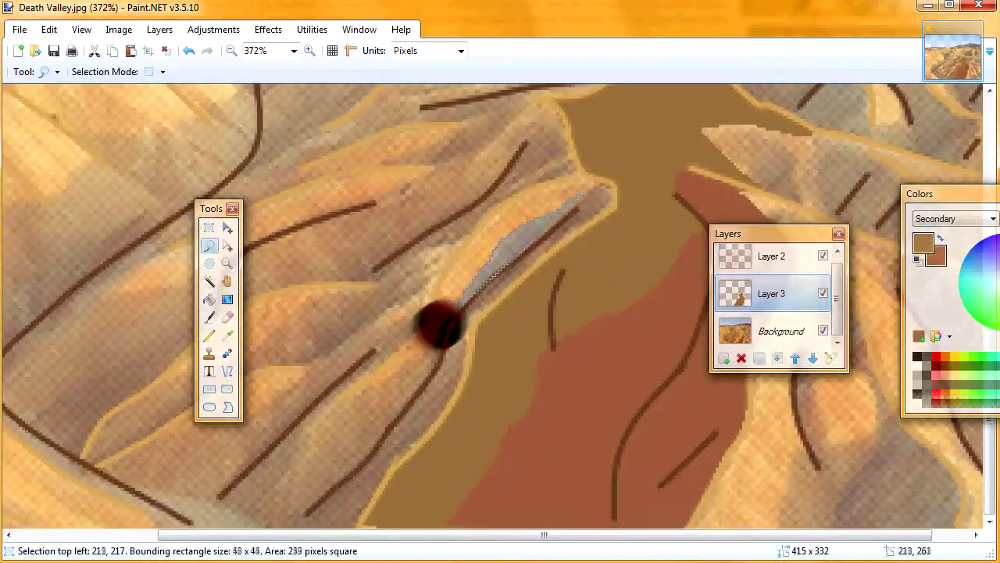
mouse_move(440, 326)
mouse_down()
mouse_move(413, 446)
mouse_move(439, 328)
mouse_move(435, 424)
mouse_move(605, 201)
mouse_move(432, 331)
mouse_move(598, 191)
mouse_up()
click(209, 298)
right_click(407, 391)
Fill the lit strip of the narrow ridge left of the central dune with the primary brown
click(209, 245)
click(210, 298)
click(501, 235)
Lasso the shaded slopes at the image's lower left, move the Tools window aside, and fill them with reddish brown
click(209, 246)
mouse_move(421, 299)
mouse_down()
mouse_move(380, 368)
mouse_move(156, 502)
mouse_move(312, 363)
mouse_up()
drag(211, 208, 94, 168)
click(93, 258)
right_click(195, 438)
Lasso the shaded side of the pale-crested dune left of the narrow ridge and fill it with the secondary reddish brown
click(92, 205)
click(110, 223)
drag(168, 379, 285, 335)
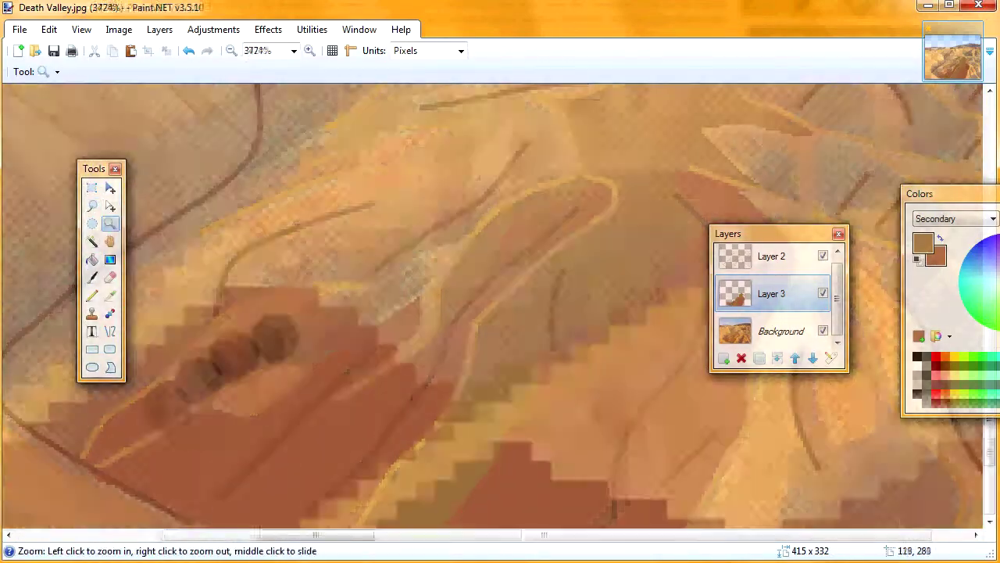
right_click(258, 344)
click(92, 205)
drag(305, 408, 702, 229)
drag(773, 233, 237, 104)
click(302, 104)
mouse_move(309, 407)
mouse_down()
mouse_move(617, 251)
mouse_move(375, 385)
mouse_up()
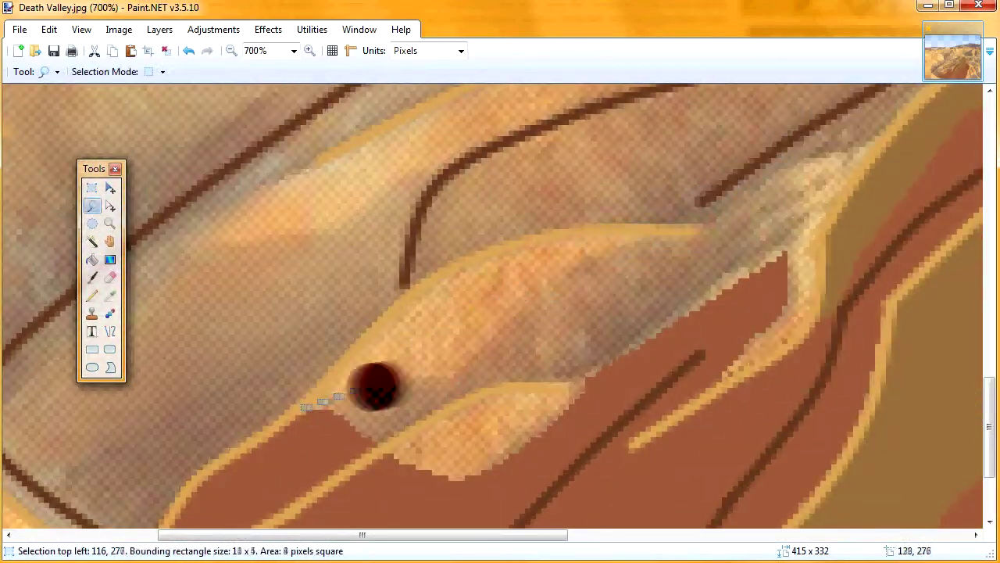
mouse_move(693, 231)
mouse_down()
mouse_move(774, 230)
mouse_move(375, 445)
mouse_up()
key(f)
right_click(430, 380)
Lasso the rocky lit strip beside the narrow ridge and fill it with the primary brown
click(92, 205)
click(379, 393)
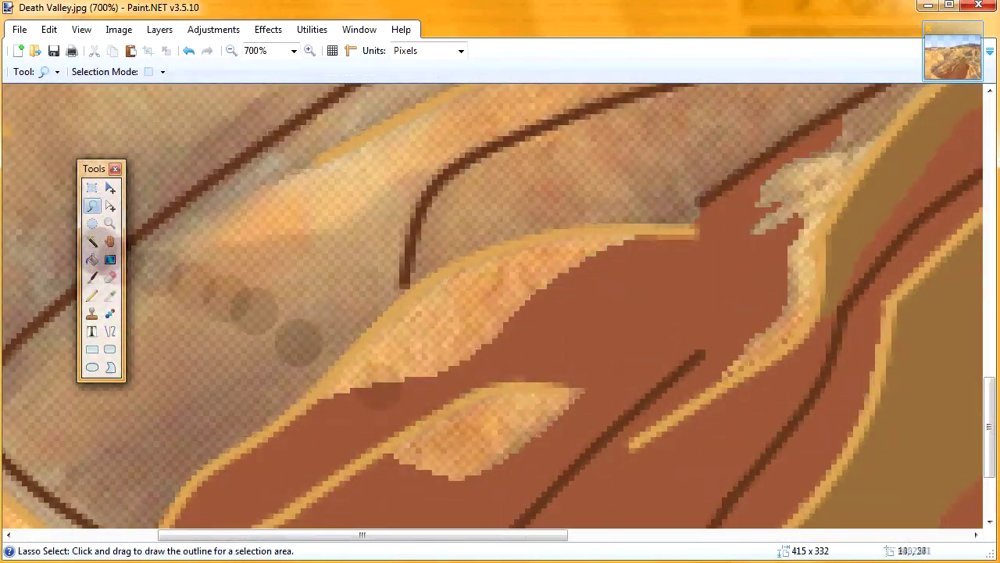
mouse_move(883, 138)
mouse_down()
mouse_move(531, 233)
mouse_move(535, 248)
mouse_up()
click(92, 259)
click(438, 282)
Lasso and fill the leftover gaps at both ends of the rocky lit strip beside the narrow ridge
click(110, 223)
click(390, 317)
click(92, 205)
drag(516, 430, 527, 441)
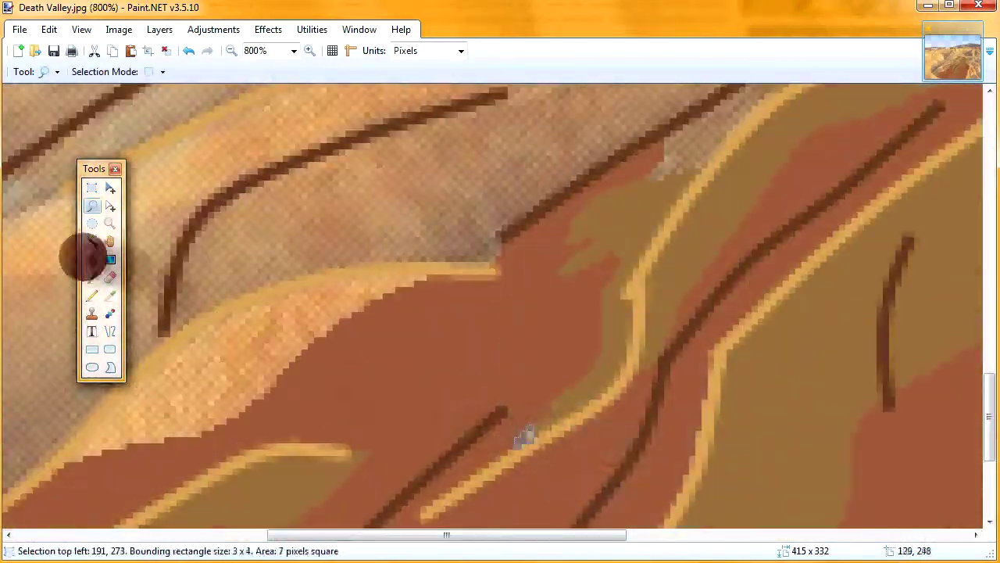
click(92, 259)
click(92, 205)
drag(473, 394, 676, 204)
click(92, 260)
click(672, 273)
Fill the lit face of the pale-crested dune with brown and the shaded ground near the lower-left dark contour with reddish brown
click(92, 205)
mouse_move(372, 534)
mouse_down()
mouse_move(729, 534)
mouse_move(361, 534)
mouse_up()
mouse_move(586, 520)
mouse_down()
mouse_move(270, 321)
mouse_move(591, 500)
mouse_move(578, 539)
mouse_up()
click(93, 259)
click(349, 361)
click(92, 205)
click(92, 259)
click(609, 504)
Lasso and fill the small leftover gap beside the lower end of the long dark contour
click(92, 205)
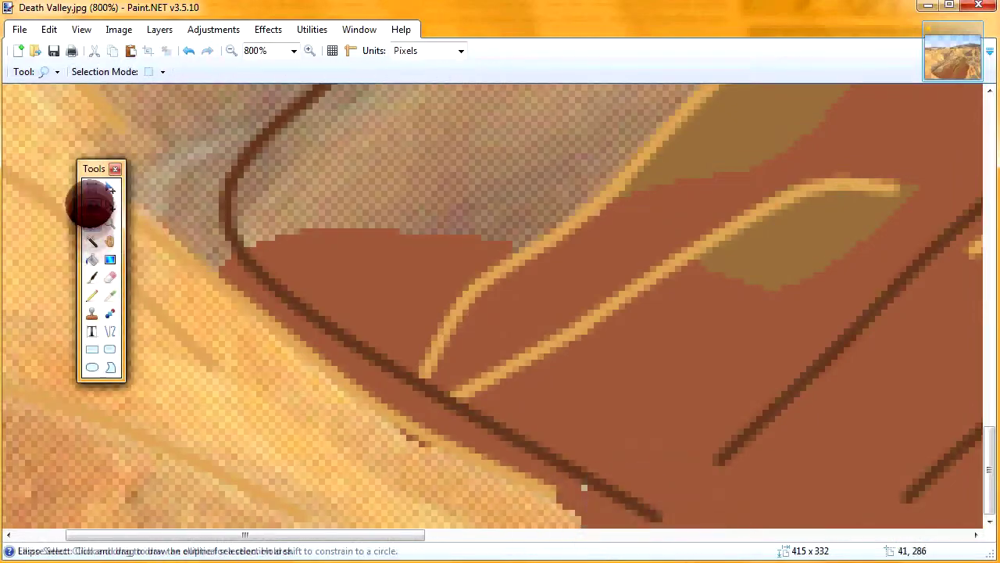
click(92, 205)
drag(531, 469, 539, 512)
click(92, 260)
click(620, 480)
Lasso the lit strip and the shaded patch at the upper ridge's head and fill them with brown and reddish brown
click(92, 205)
scroll(98, 167, up, 2)
drag(98, 168, 611, 295)
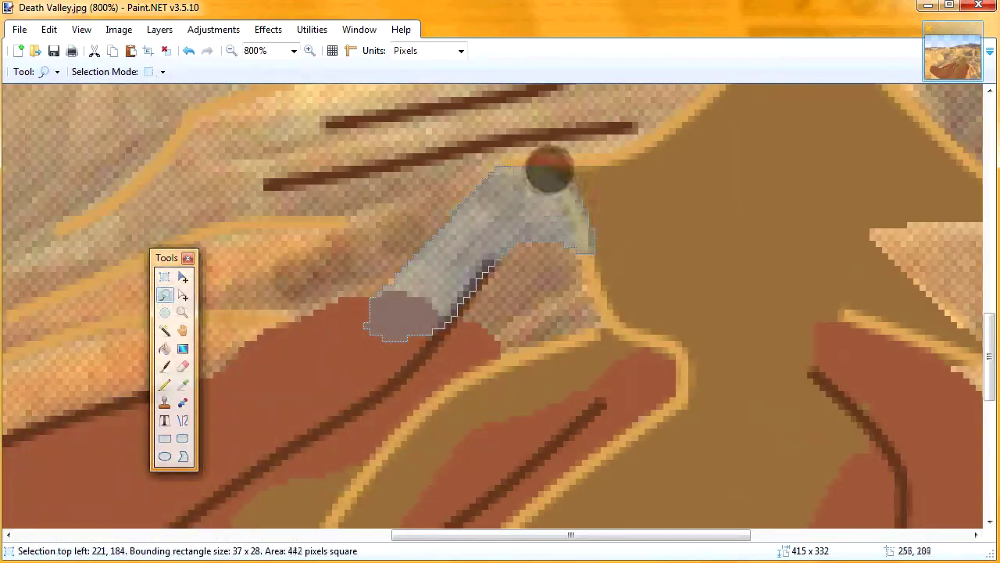
click(165, 294)
drag(487, 336, 543, 268)
click(165, 348)
click(583, 324)
Move the Tools window aside, lasso the shaded slope below the lower long dark stroke, and fill it with reddish brown
click(165, 294)
scroll(166, 289, up, 1)
drag(167, 258, 680, 263)
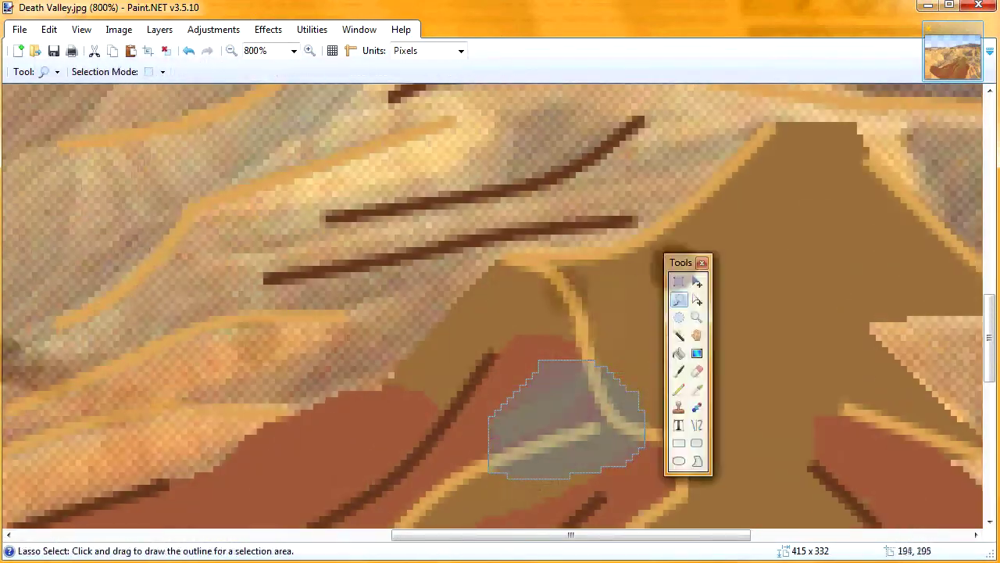
drag(344, 318, 274, 281)
click(679, 353)
click(390, 336)
drag(343, 391, 661, 298)
Lasso the shaded slope between the pale dune crests and the long dark contour and fill it with reddish brown
click(679, 299)
drag(429, 319, 530, 169)
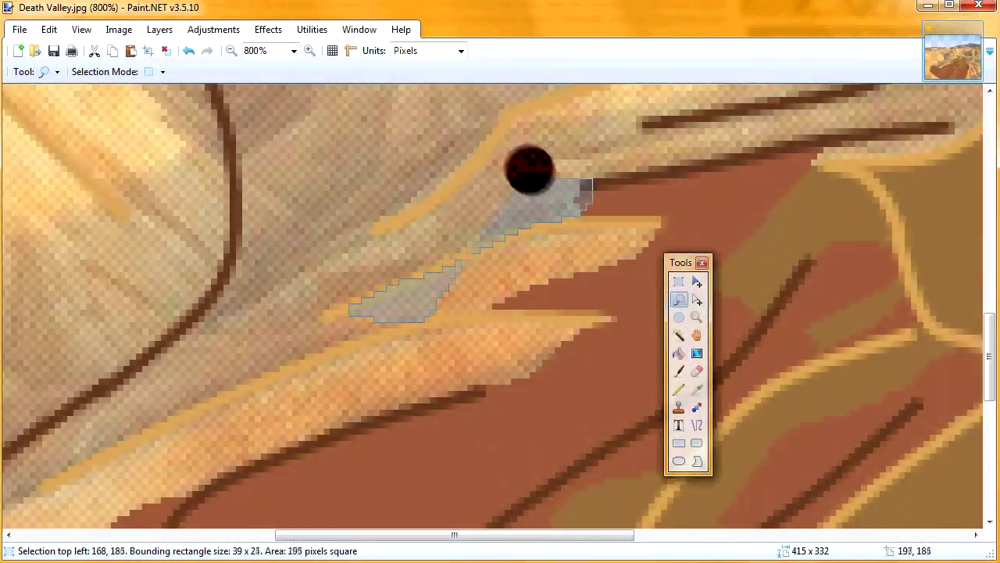
drag(90, 398, 344, 344)
click(679, 353)
click(391, 274)
Lasso and fill the shaded hollow crossing the long dark contour with reddish brown, and the adjoining lit crest with brown
drag(258, 467, 673, 282)
click(679, 299)
mouse_move(469, 230)
mouse_down()
mouse_move(12, 286)
mouse_move(489, 205)
mouse_up()
click(679, 353)
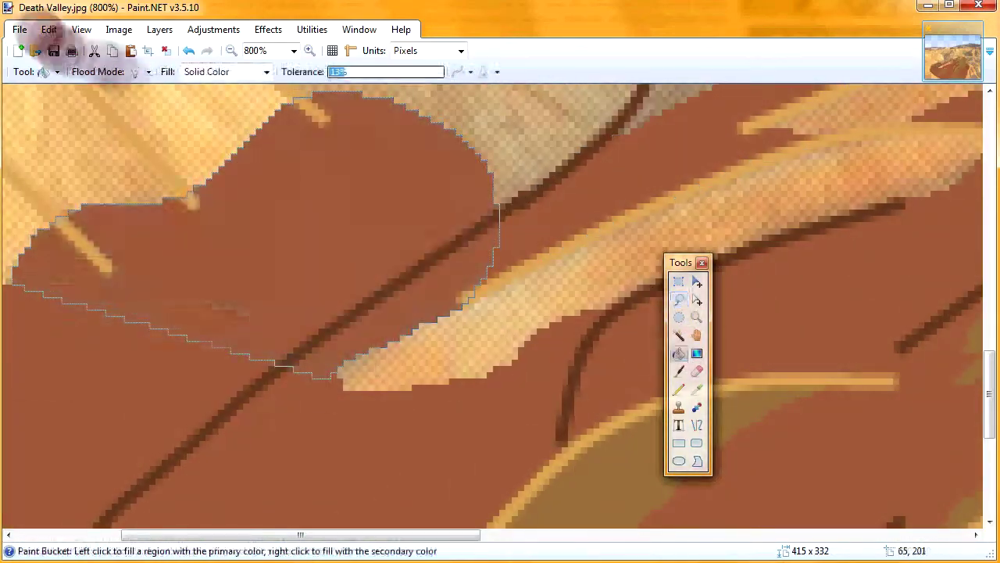
click(586, 281)
Lasso the area of pale and dark strokes above the central dune and fill it with the primary brown
drag(899, 117, 145, 484)
click(679, 300)
mouse_move(617, 217)
mouse_down()
mouse_move(898, 201)
mouse_move(867, 185)
mouse_up()
scroll(500, 304, down, 1)
mouse_move(187, 311)
mouse_down()
mouse_move(762, 152)
mouse_move(192, 269)
mouse_up()
click(679, 354)
click(502, 196)
click(679, 299)
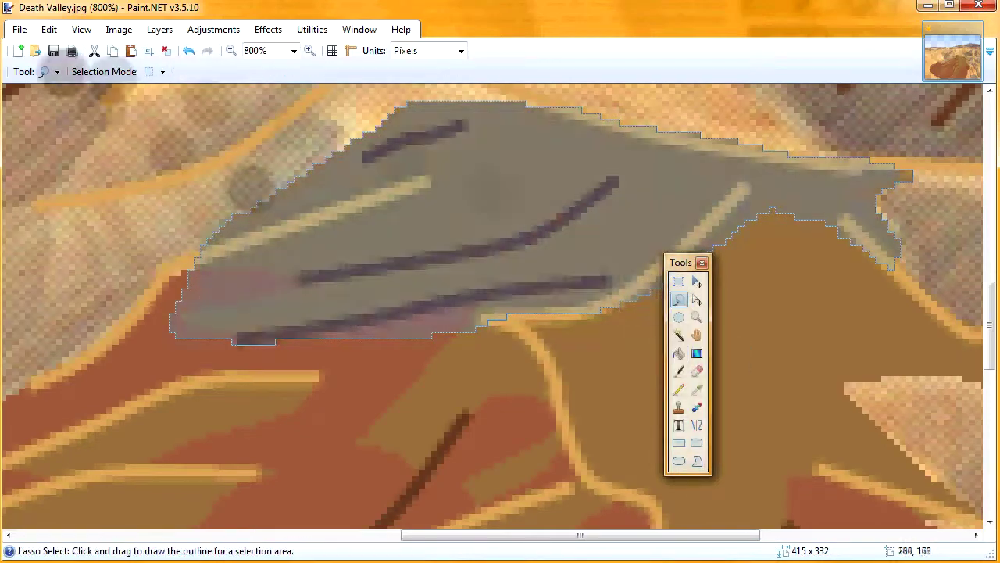
Show the Layers window and switch Layer 3 off and on again to compare the fills with the photo
key(F7)
click(299, 172)
mouse_move(402, 232)
mouse_down()
mouse_move(485, 179)
mouse_move(536, 242)
mouse_up()
click(299, 172)
Lasso the lit slope around the small peak mark near the horizon and fill it with the primary brown
click(679, 299)
drag(340, 147, 506, 428)
drag(506, 428, 466, 290)
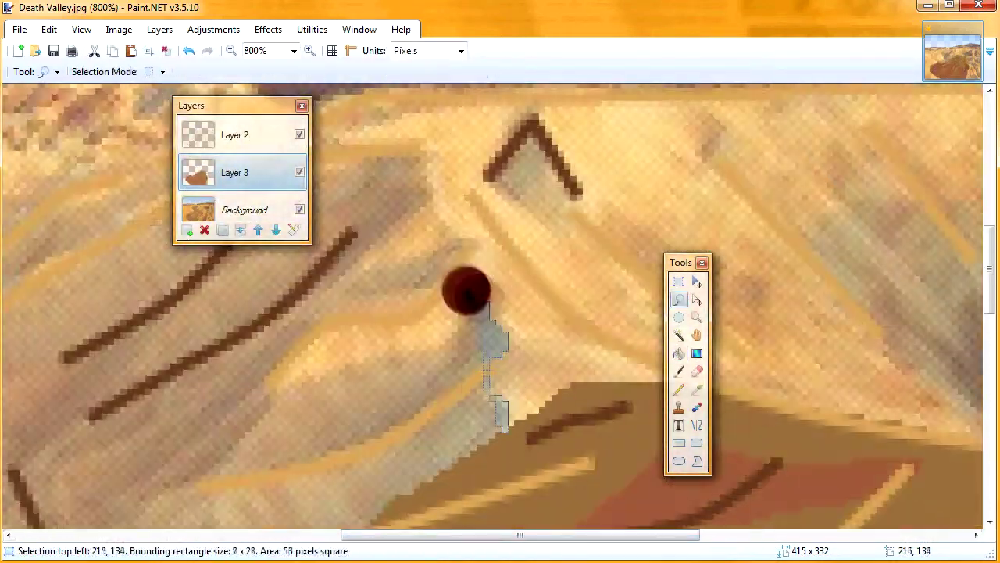
drag(590, 205, 531, 114)
click(679, 353)
Lasso the small triangular gap above the long pale contour and fill it with the primary brown
scroll(508, 211, up, 1)
mouse_move(509, 211)
mouse_down()
mouse_move(643, 192)
mouse_move(516, 194)
mouse_up()
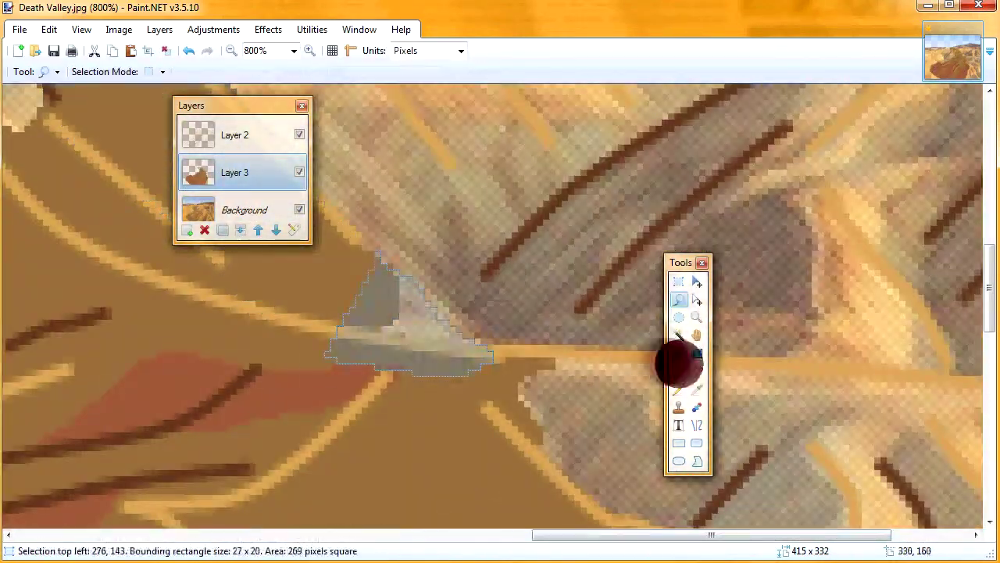
click(679, 354)
click(411, 346)
Lasso the lit upper slope running right beneath the horizon line and fill it with the primary brown
mouse_move(266, 328)
mouse_down()
mouse_move(565, 298)
mouse_move(125, 197)
mouse_up()
drag(231, 105, 107, 324)
click(177, 324)
click(679, 353)
click(391, 250)
Fill the lit slope right of the two long dark strokes with brown and the shaded area around them with reddish brown
scroll(547, 257, down, 1)
click(679, 299)
drag(870, 127, 877, 342)
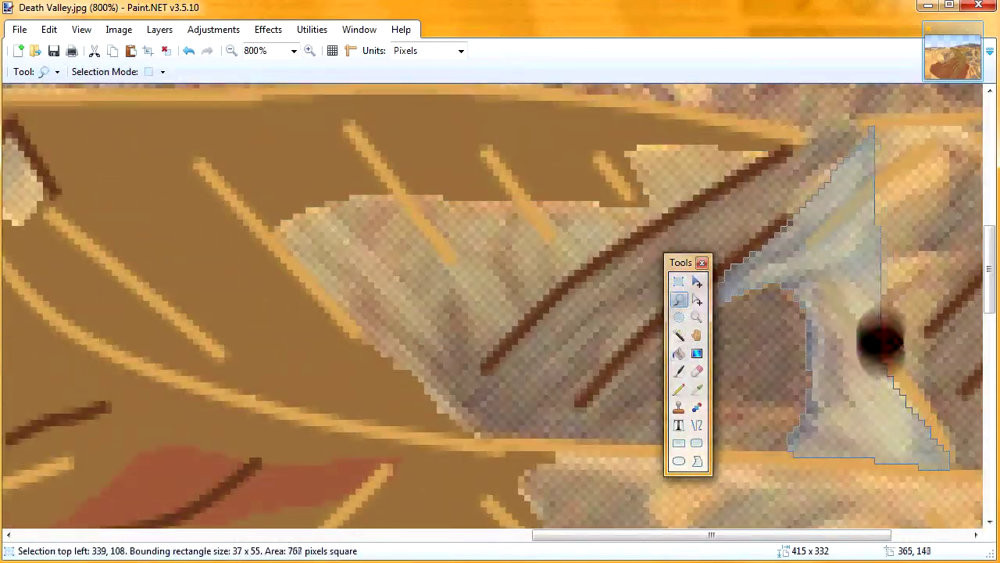
drag(852, 135, 870, 458)
click(679, 353)
right_click(562, 336)
Move the Tools window aside, lasso the lit strips below the long pale contour on the right, and fill them with brown
scroll(563, 335, down, 2)
drag(680, 262, 318, 268)
click(316, 305)
mouse_move(570, 269)
mouse_down()
mouse_move(734, 307)
mouse_move(944, 307)
mouse_up()
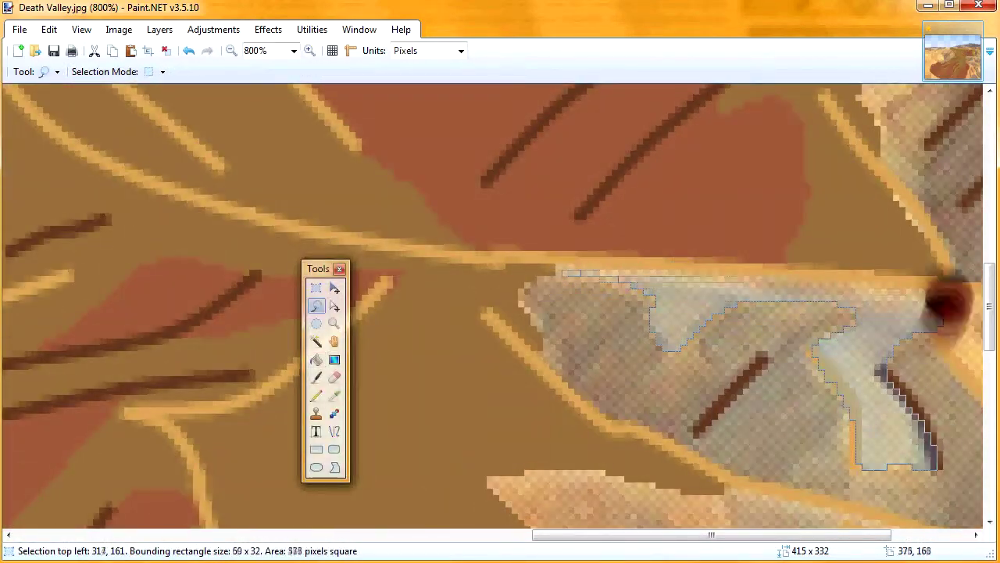
click(317, 306)
drag(734, 320, 728, 288)
click(316, 359)
click(860, 360)
Move the Tools window aside, lasso the next unfilled shaded area, and fill it with the secondary reddish brown
drag(737, 535, 513, 535)
scroll(398, 232, up, 3)
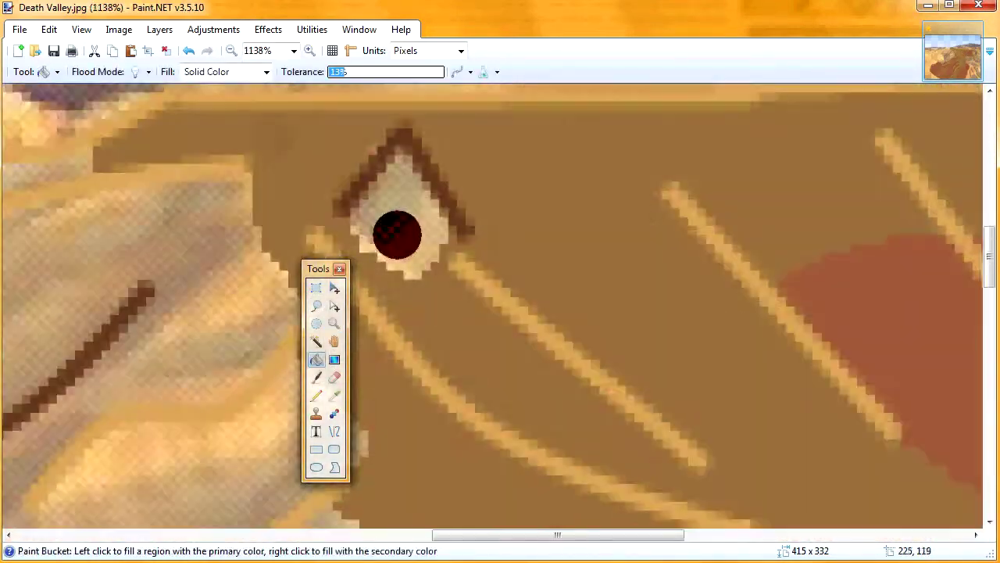
scroll(397, 232, down, 3)
drag(311, 266, 109, 211)
click(104, 247)
mouse_move(338, 161)
mouse_down()
mouse_move(250, 258)
mouse_move(180, 266)
mouse_up()
click(104, 301)
right_click(351, 274)
Lasso the narrow shaded strip inside the bend of the pale contour and fill it with reddish brown
scroll(351, 273, down, 2)
click(104, 246)
drag(512, 181, 414, 173)
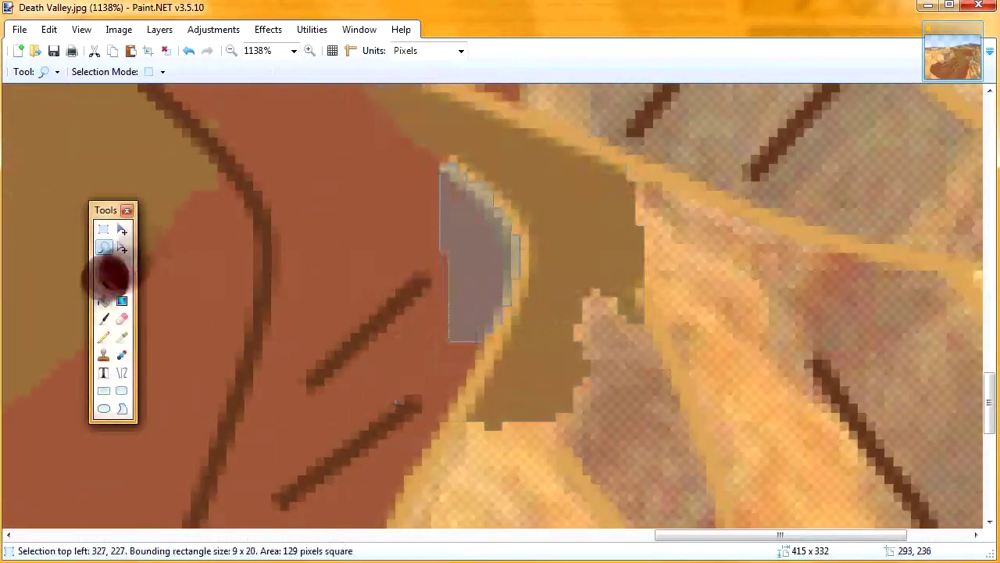
click(104, 300)
click(474, 258)
Lasso the lit slope between the long pale contour and the short curved dark stroke, and fill it with brown
scroll(475, 257, down, 2)
drag(558, 125, 746, 427)
click(122, 265)
right_click(188, 261)
click(103, 247)
drag(570, 100, 586, 497)
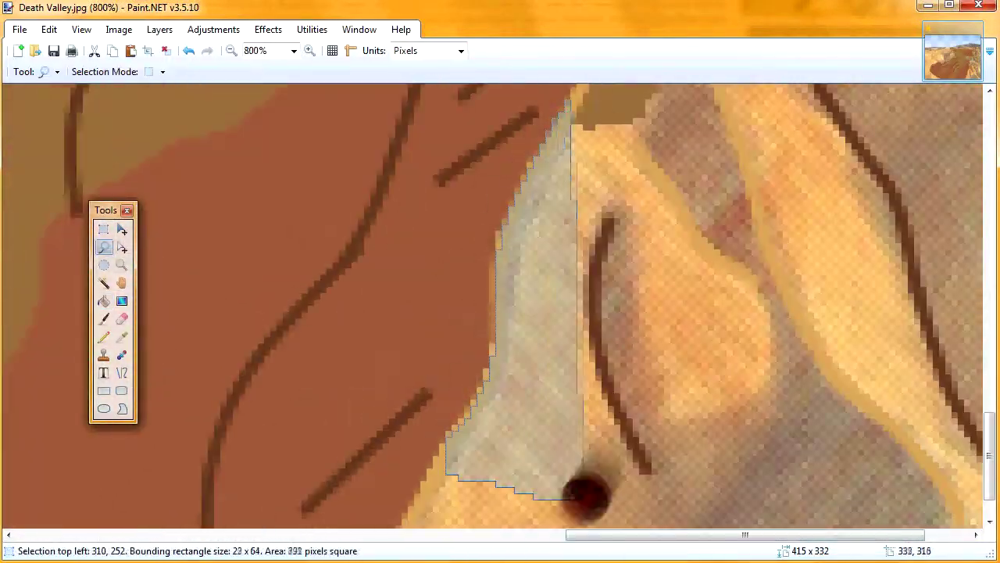
click(104, 301)
click(546, 351)
Lasso the lit slope between the pale diagonal contour and the long dark line beside it, and fill it with brown
click(104, 247)
click(104, 301)
drag(570, 175, 676, 509)
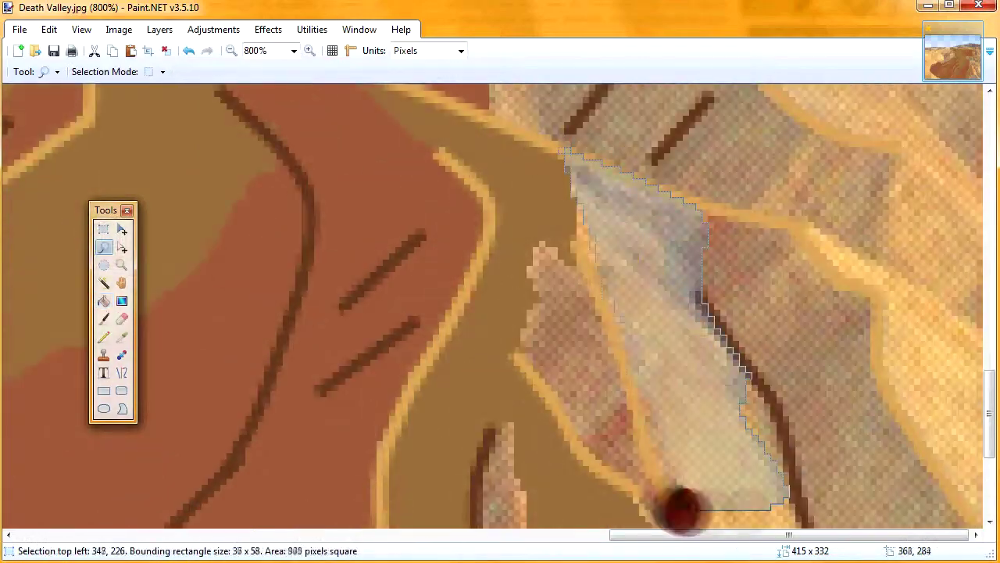
click(104, 301)
scroll(707, 266, down, 3)
click(104, 247)
drag(671, 228, 889, 409)
click(104, 301)
click(812, 313)
Fill the shaded areas around the short curved dark stroke and right of the long dark line with reddish brown
click(104, 247)
drag(426, 390, 563, 125)
click(104, 301)
right_click(593, 156)
scroll(547, 235, up, 3)
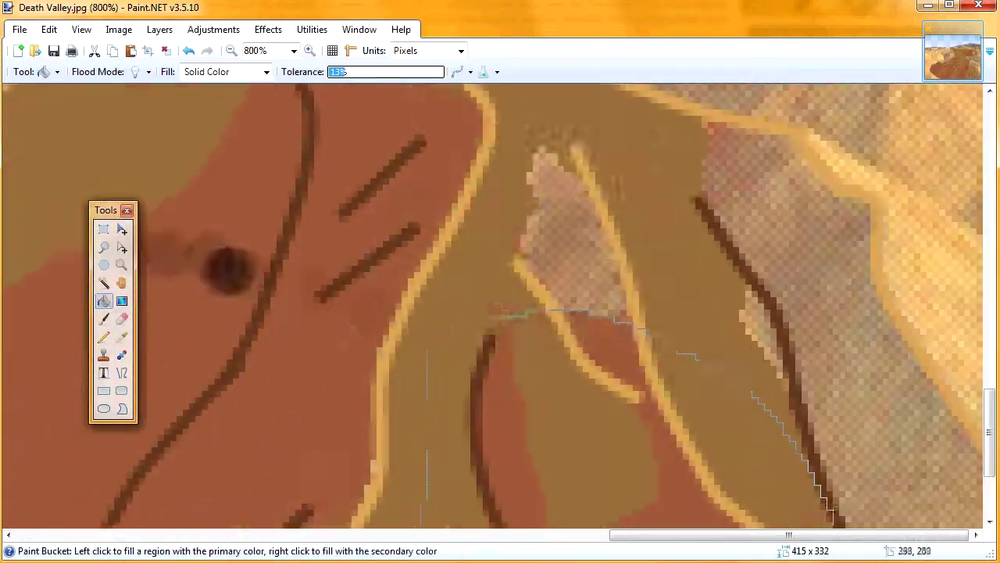
drag(707, 126, 855, 526)
click(104, 301)
right_click(860, 352)
Lasso the lit slopes near the picture's right edge, between the pale contours, and fill them with brown
click(104, 247)
drag(986, 461, 986, 376)
mouse_move(892, 173)
mouse_down()
mouse_move(961, 516)
mouse_move(791, 117)
mouse_up()
click(103, 301)
click(899, 290)
scroll(856, 339, up, 3)
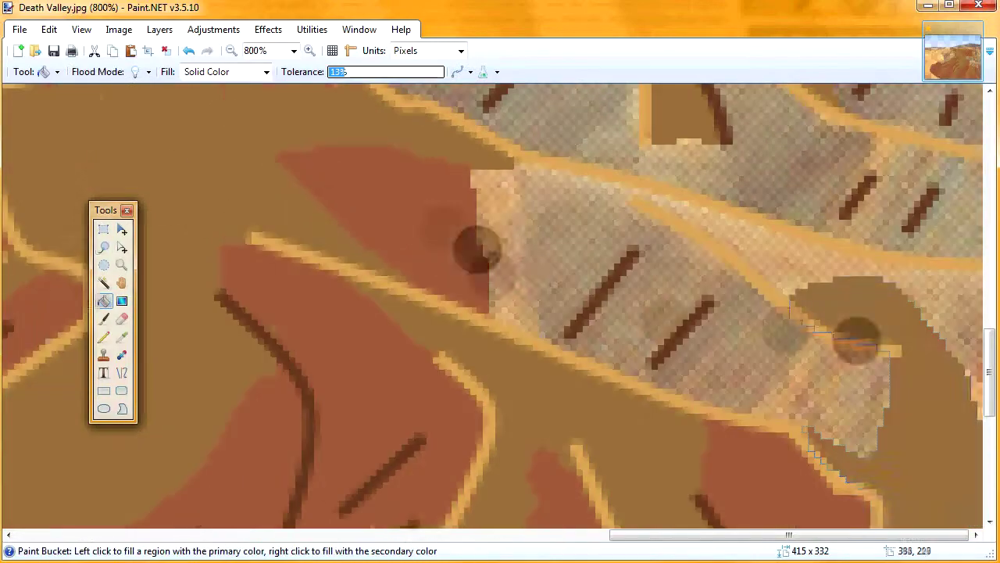
click(104, 301)
click(469, 235)
Lasso the shaded area around the two short parallel dark strokes and the neighbouring shaded patch, and fill both with reddish brown
click(104, 247)
drag(531, 341, 528, 204)
click(104, 301)
right_click(703, 313)
mouse_move(922, 461)
mouse_down()
mouse_move(977, 273)
mouse_move(961, 515)
mouse_up()
scroll(792, 509, up, 3)
scroll(977, 210, up, 1)
click(103, 301)
right_click(390, 305)
Lasso the shaded slope around the three short dark strokes right of the lit ridge and fill it with reddish brown
click(103, 247)
scroll(536, 481, up, 4)
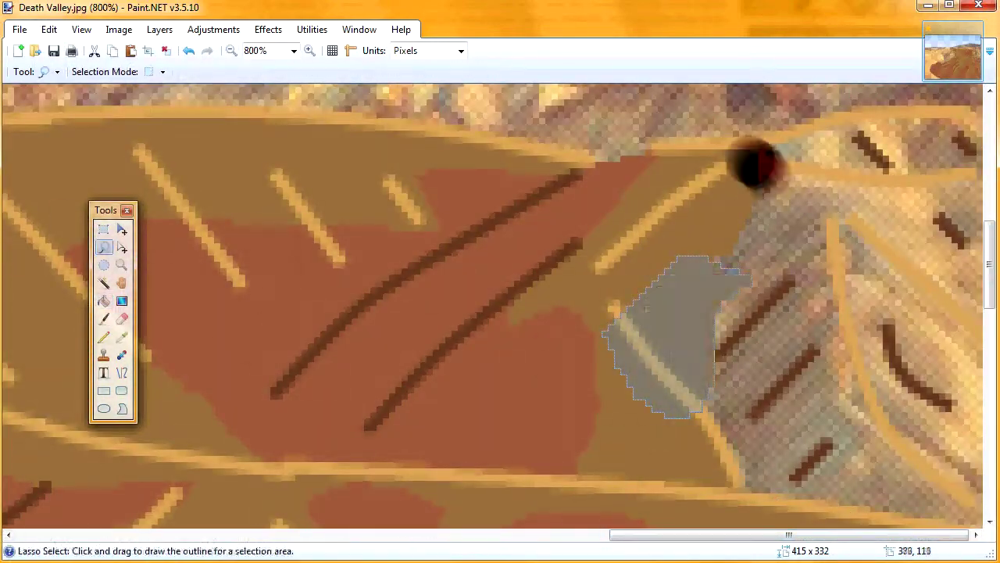
mouse_move(757, 164)
mouse_down()
mouse_move(935, 191)
mouse_move(831, 303)
mouse_up()
scroll(875, 422, down, 3)
drag(978, 384, 765, 168)
scroll(766, 235, up, 4)
click(103, 301)
right_click(743, 367)
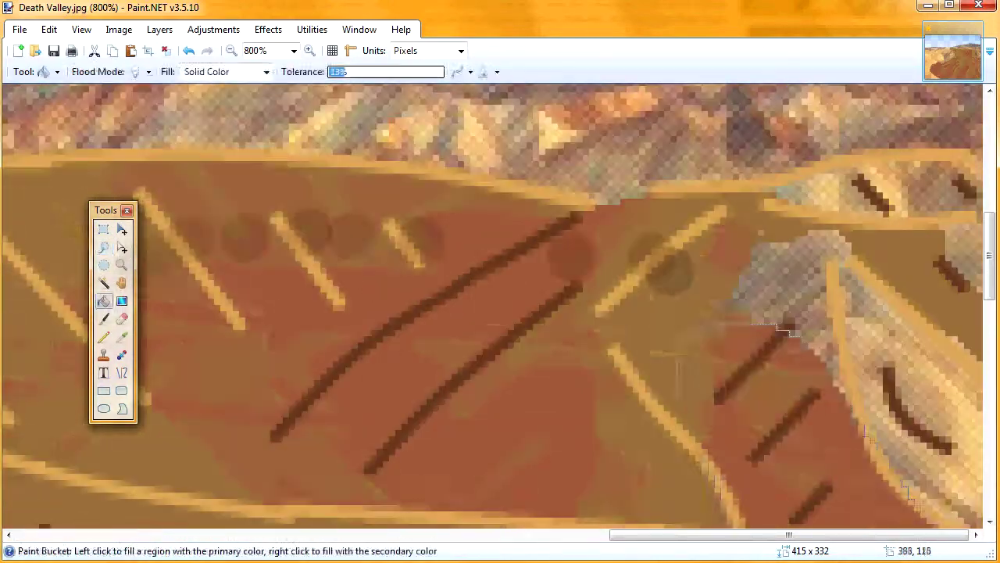
Lasso and fill the remaining slopes below the horizon at the picture's right edge
click(104, 247)
drag(829, 274, 867, 258)
key(s)
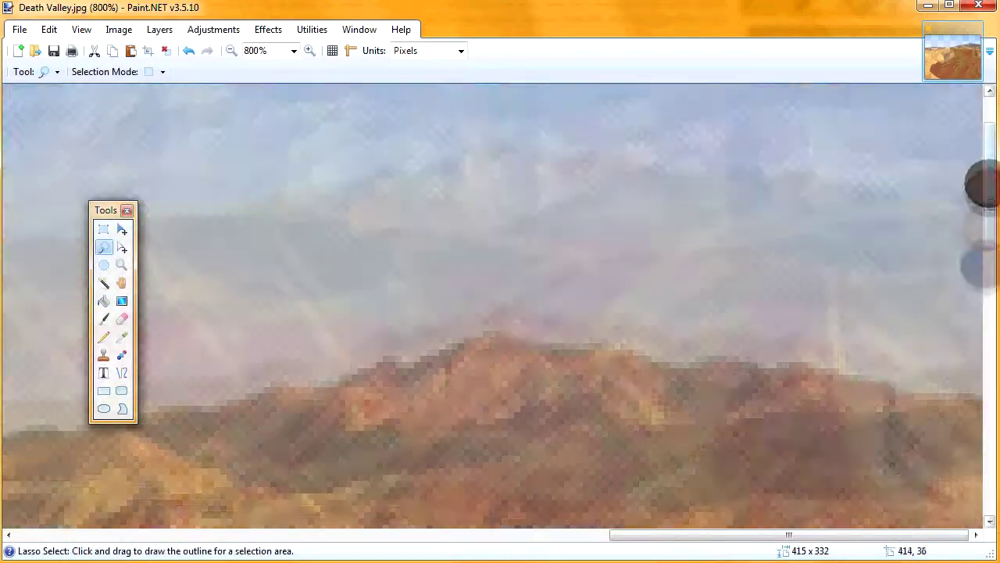
key(f)
key(BackSpace)
scroll(500, 313, down, 3)
key(s)
drag(855, 195, 973, 343)
key(f)
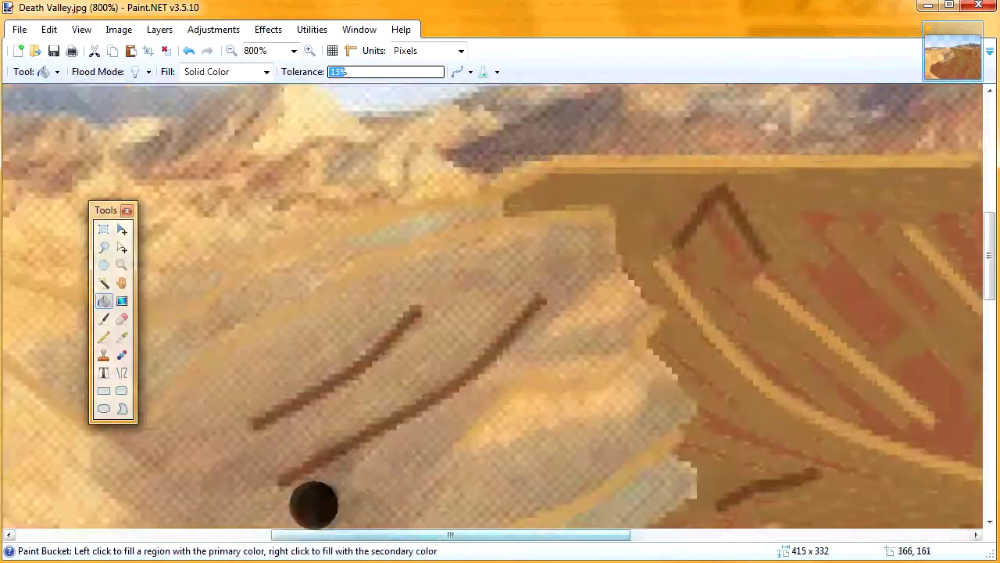
Fill the large shaded slope with the two long dark strokes and the shaded valley along the curved dark line with reddish brown
key(z)
key(s)
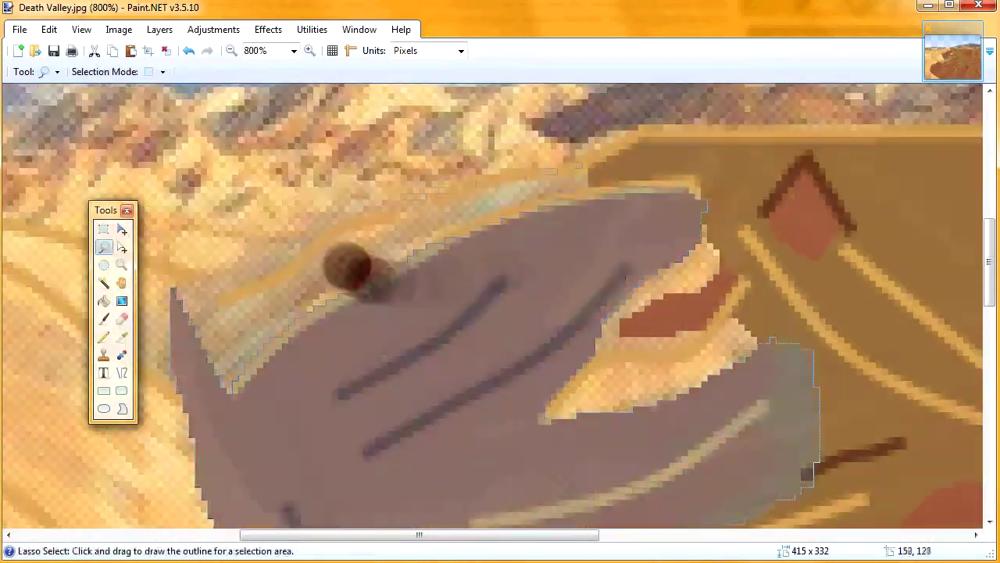
drag(172, 283, 594, 165)
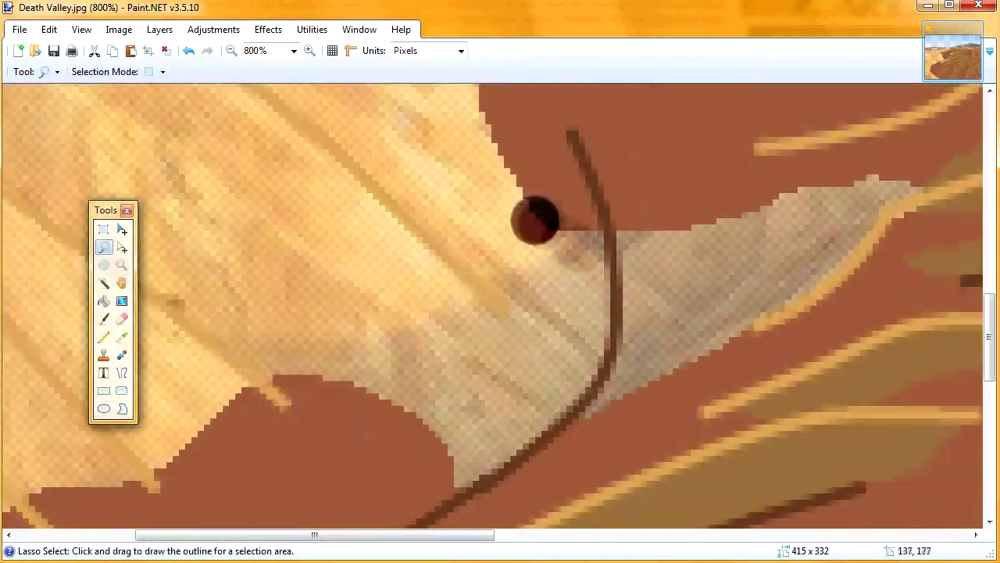
drag(536, 217, 927, 167)
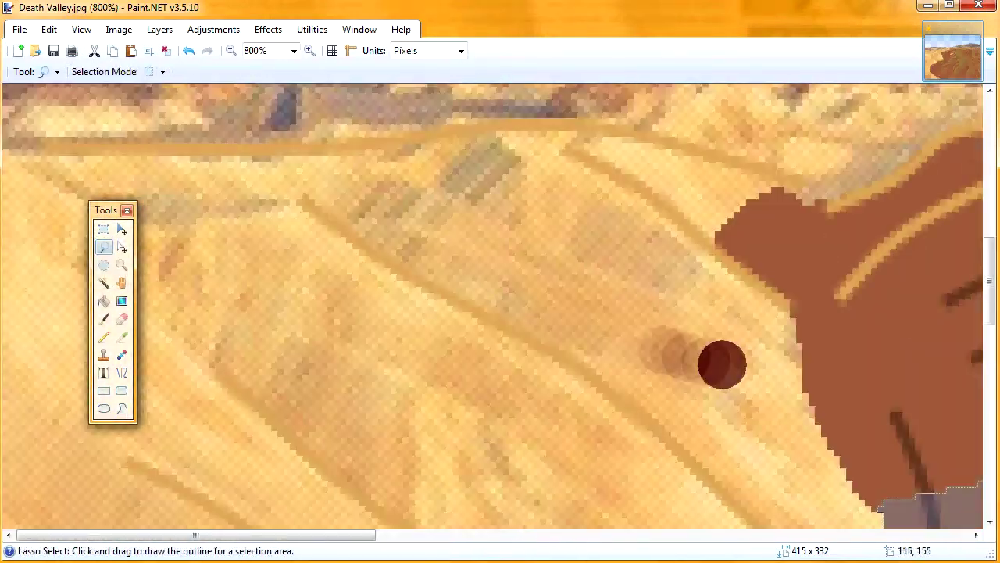
Fill the small shaded patches near the left horizon with reddish brown and the lit slopes on the picture's left with brown
drag(336, 234, 400, 179)
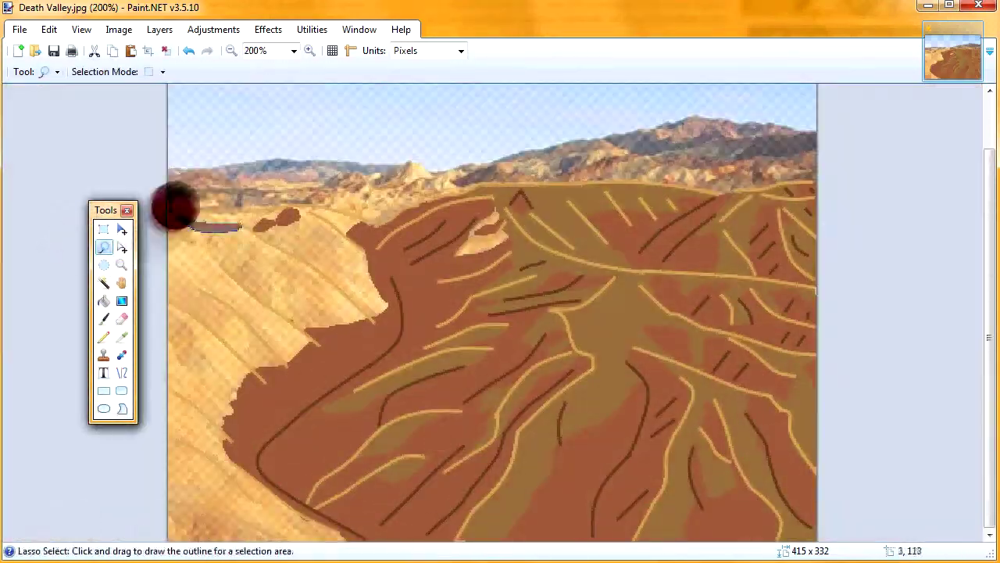
drag(320, 176, 403, 418)
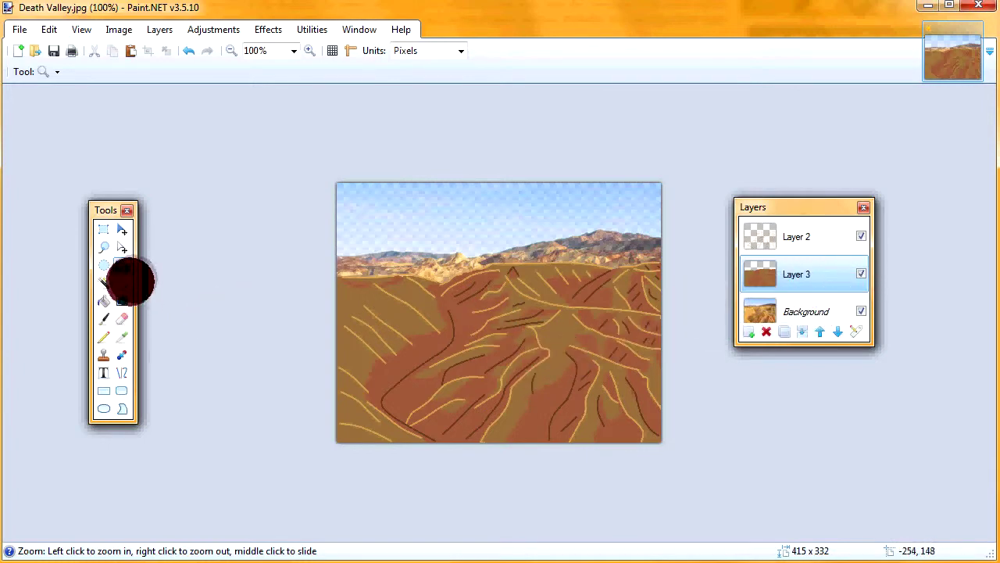
Hide Layer 3, pick a lit orange (EB9F3F) from the Background photo as the primary color, and show and select Layer 3 again
click(532, 412)
click(618, 425)
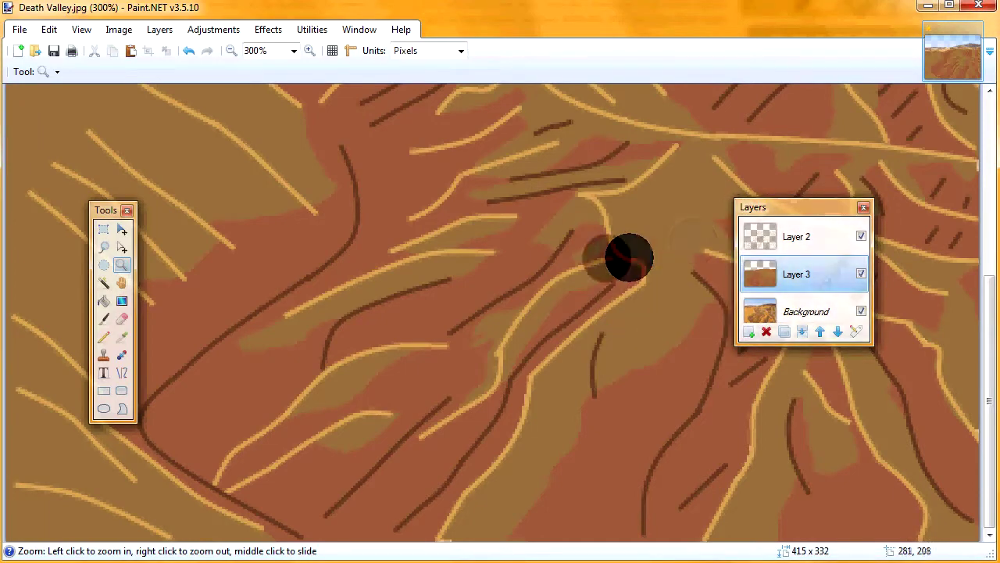
click(861, 273)
click(818, 298)
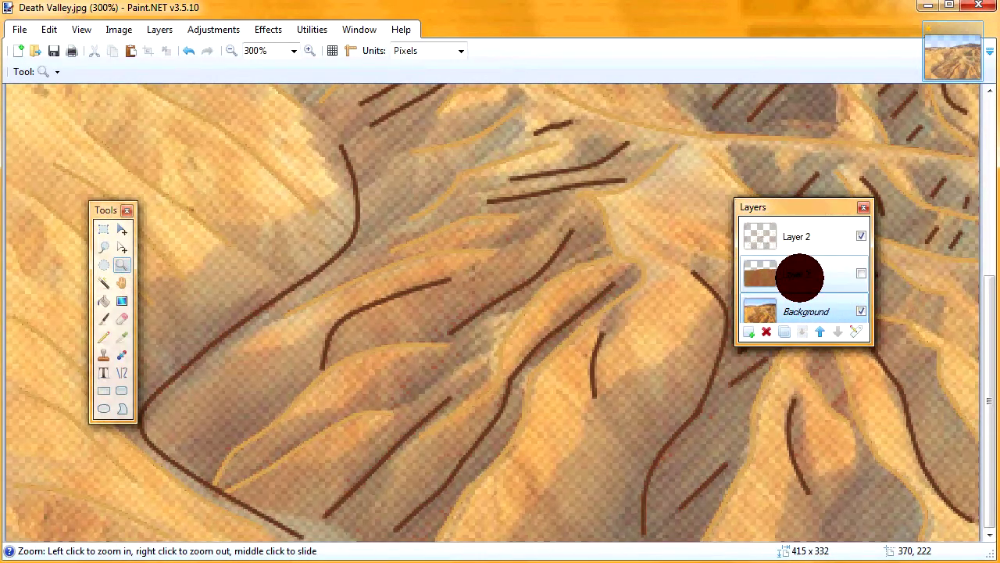
click(784, 288)
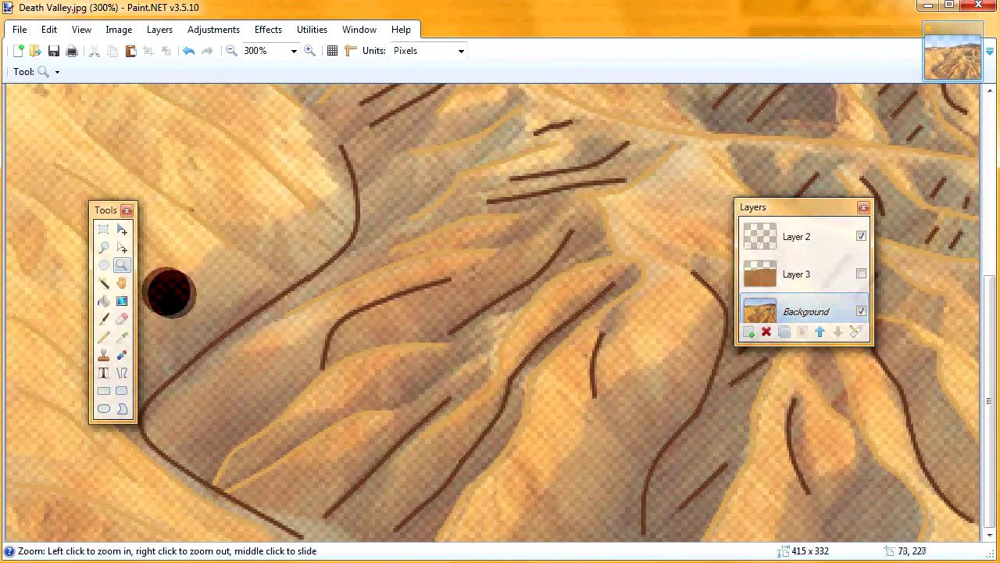
click(120, 336)
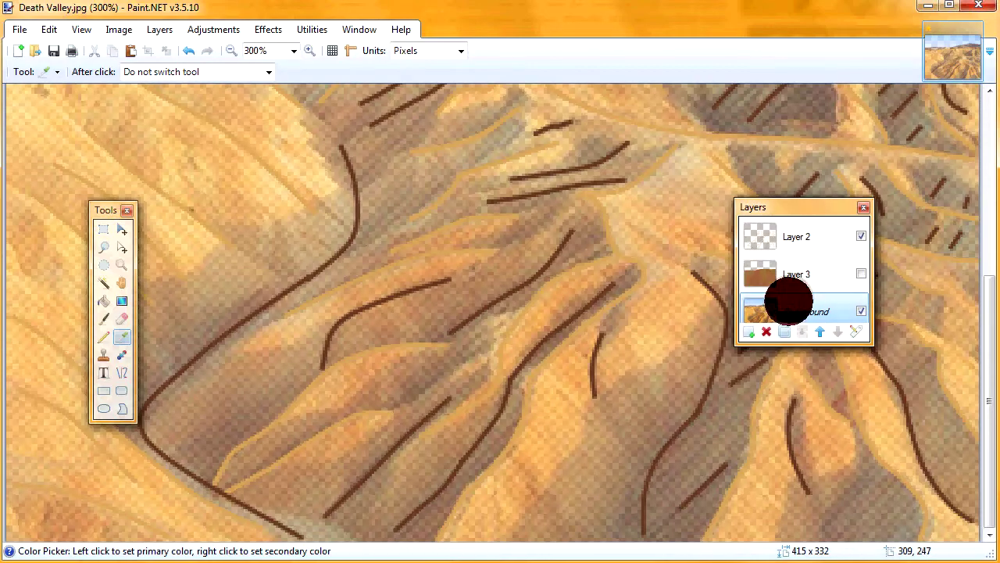
click(841, 279)
click(861, 273)
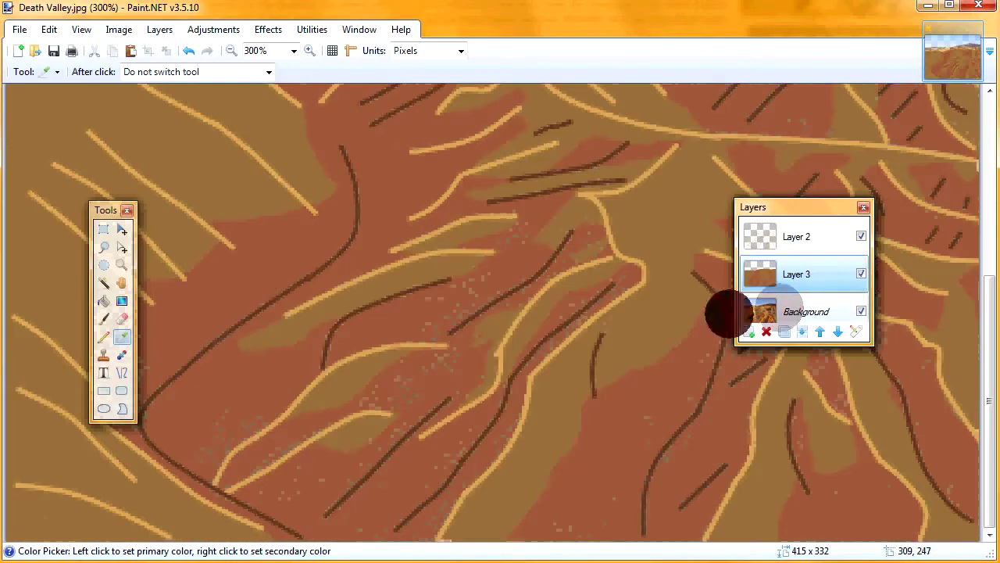
Zoom out to the whole picture at 100% and display the Colors window beside it
click(121, 265)
right_click(424, 330)
click(359, 29)
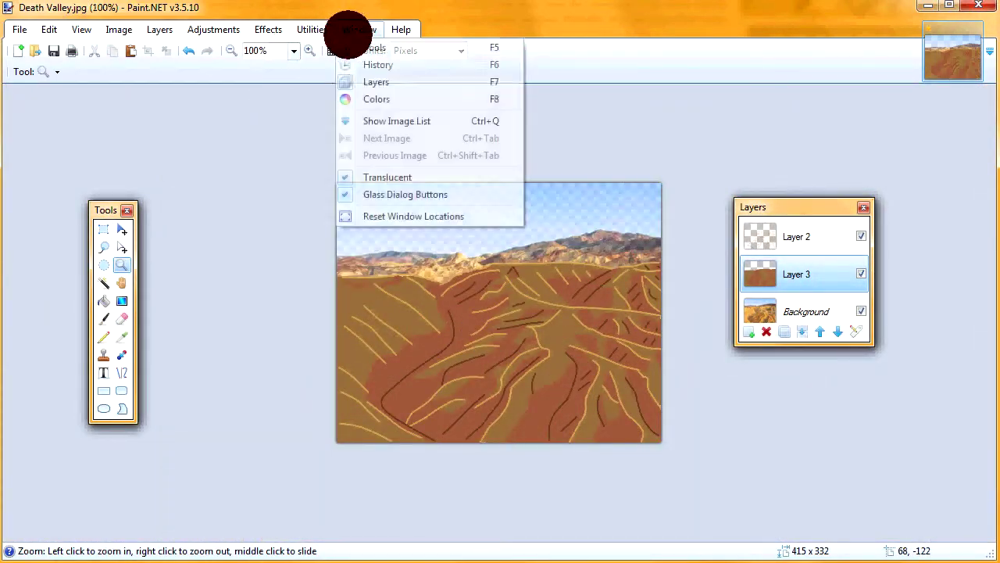
click(364, 99)
drag(357, 257, 792, 270)
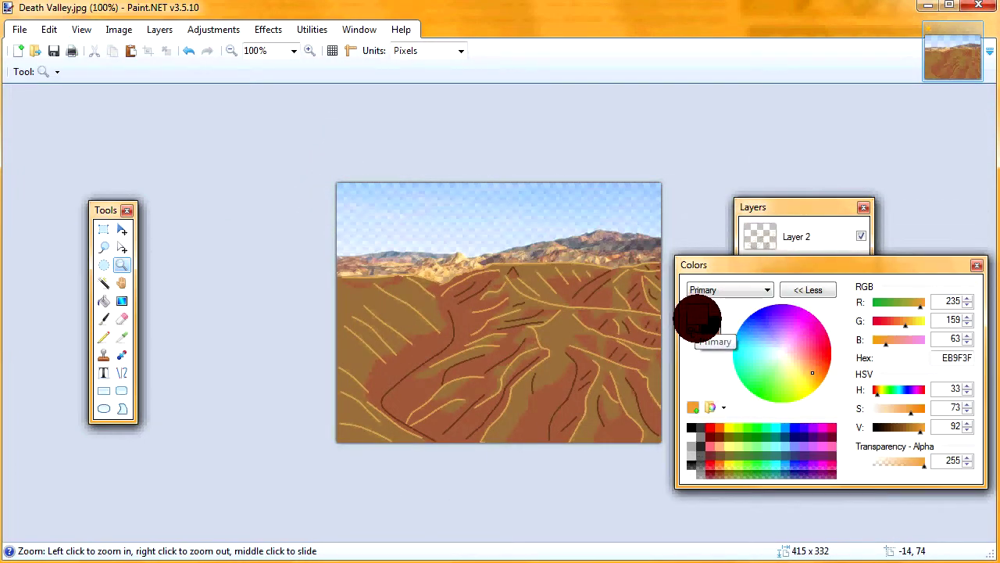
Set the Recolor brush width to 500 and recolor the brown fills on Layer 3 with the primary orange
click(122, 337)
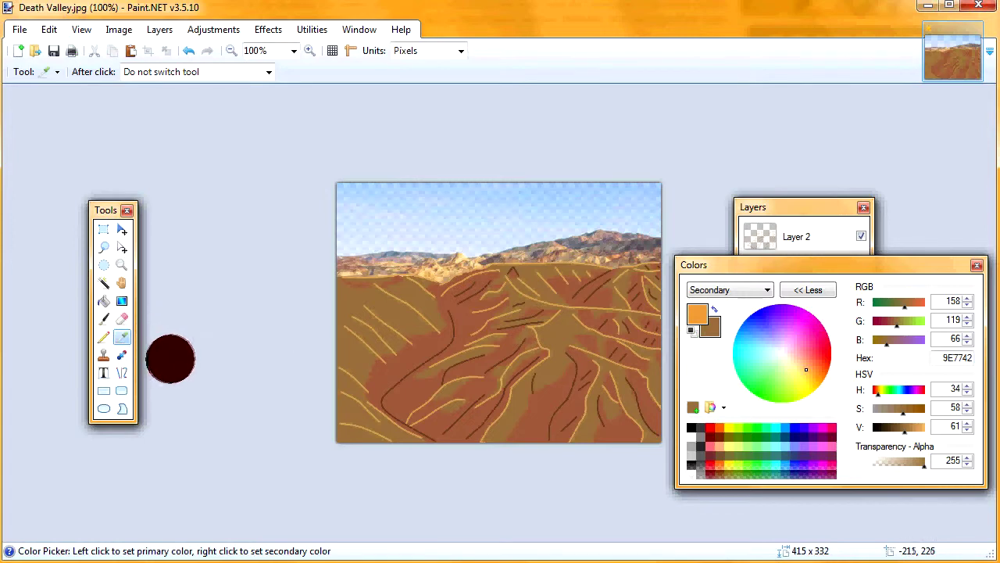
click(122, 356)
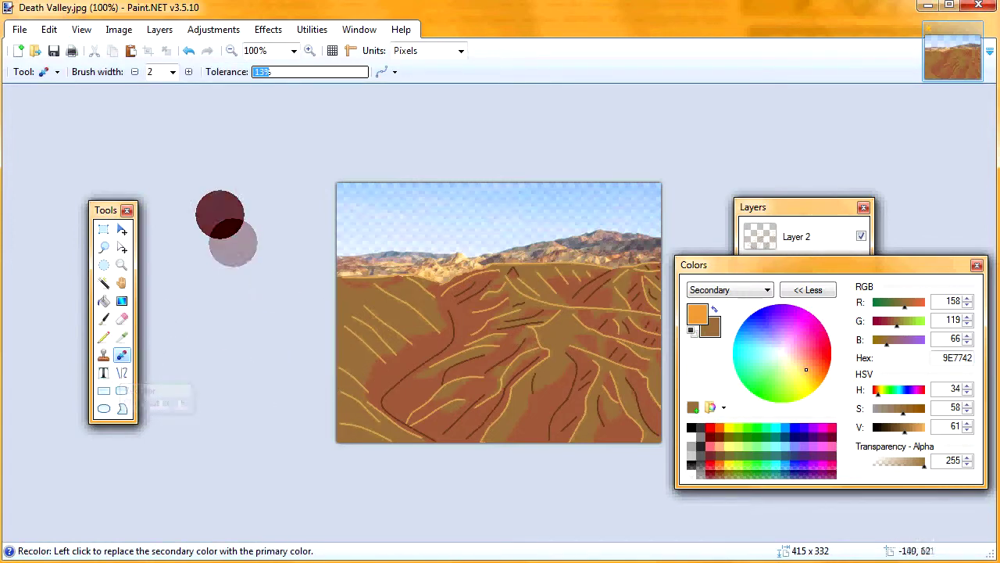
click(171, 71)
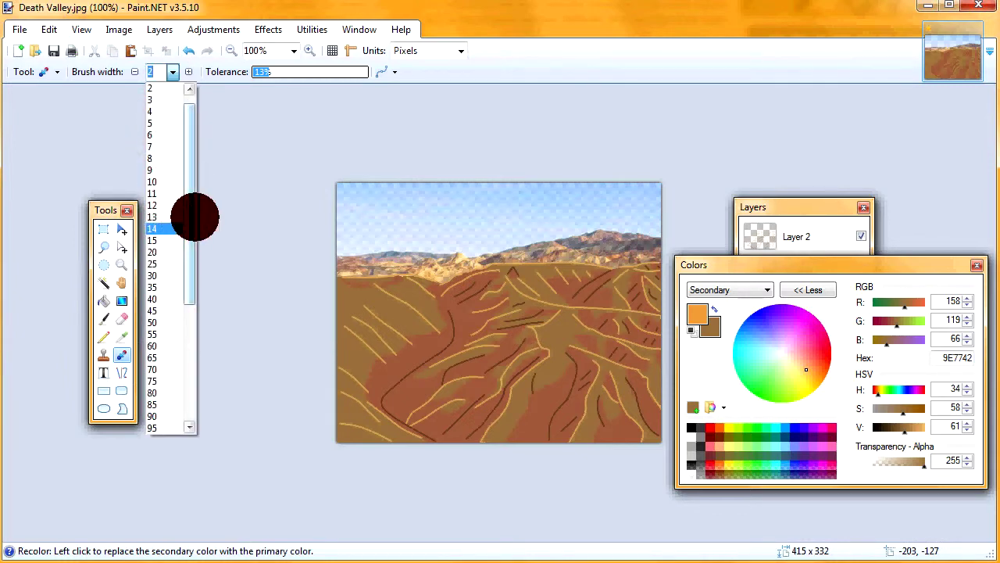
drag(192, 217, 196, 334)
click(180, 425)
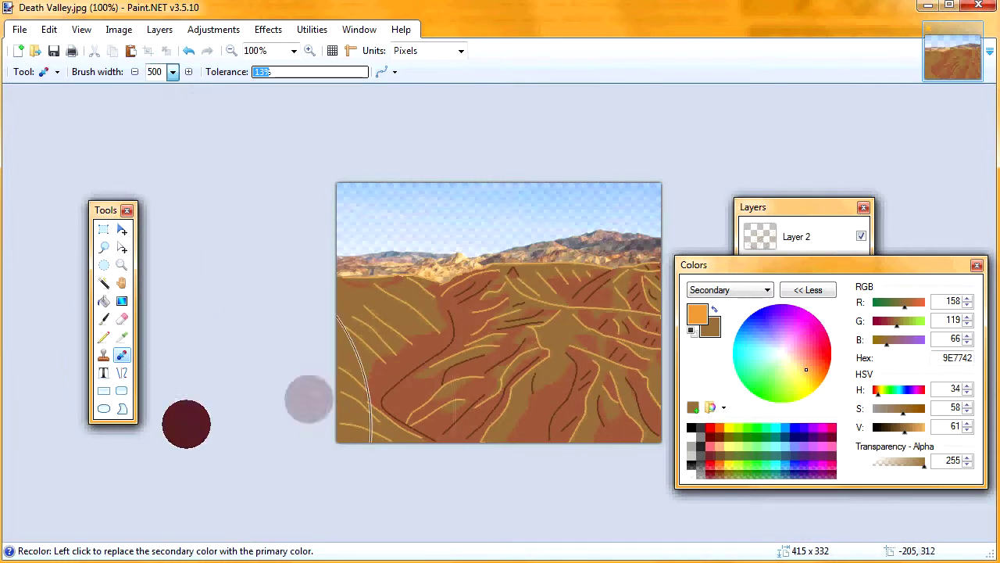
click(400, 343)
drag(534, 352, 563, 346)
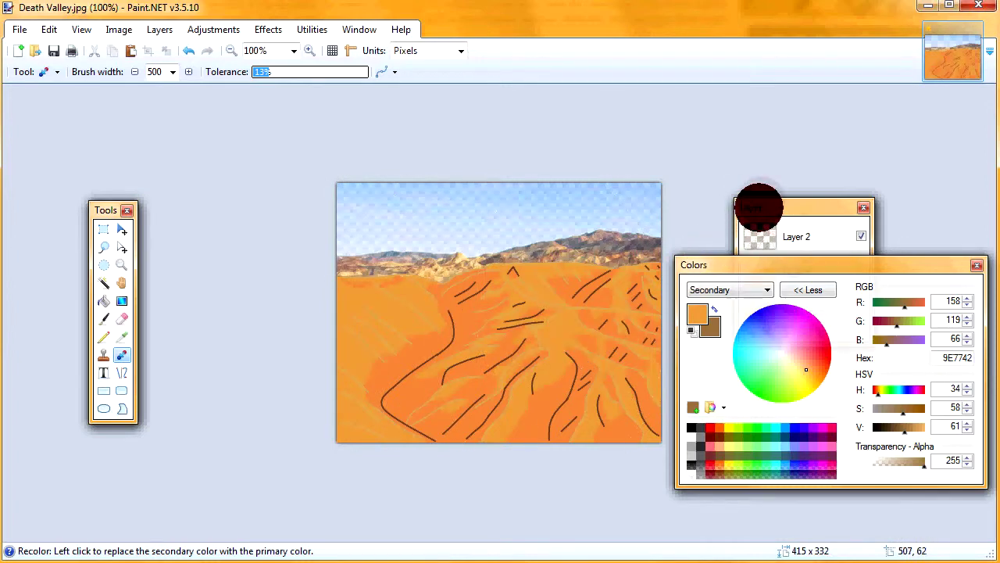
Move the Layers window up, select the Background layer, hide Layer 3, and pick a shaded brown from the photo as the primary color
drag(758, 207, 758, 135)
click(762, 237)
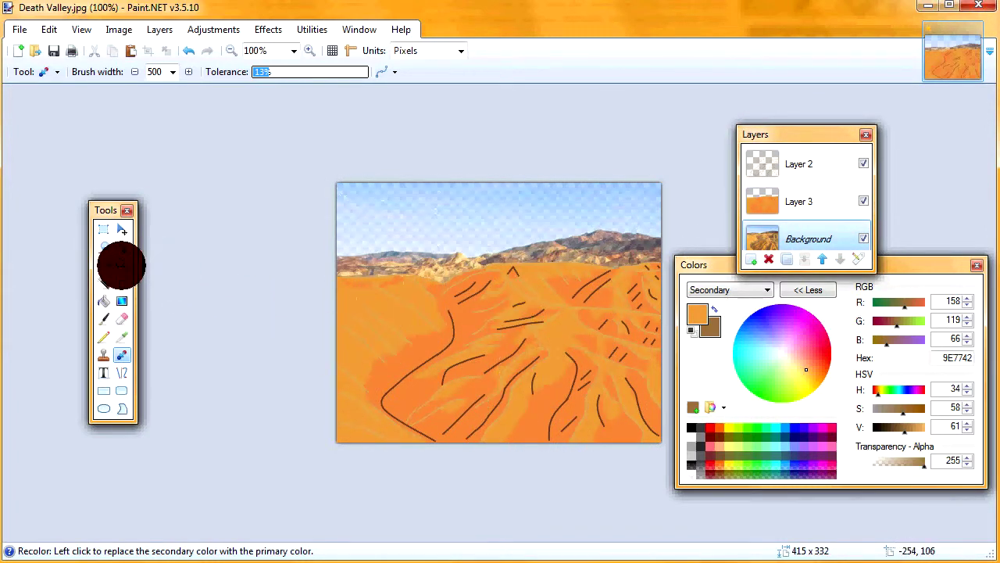
click(864, 201)
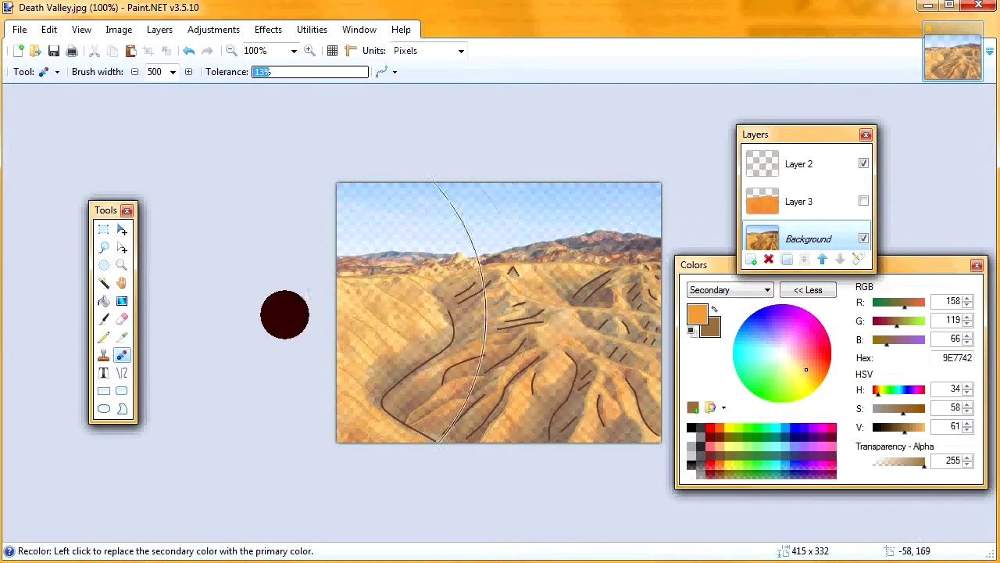
click(121, 265)
drag(323, 364, 496, 474)
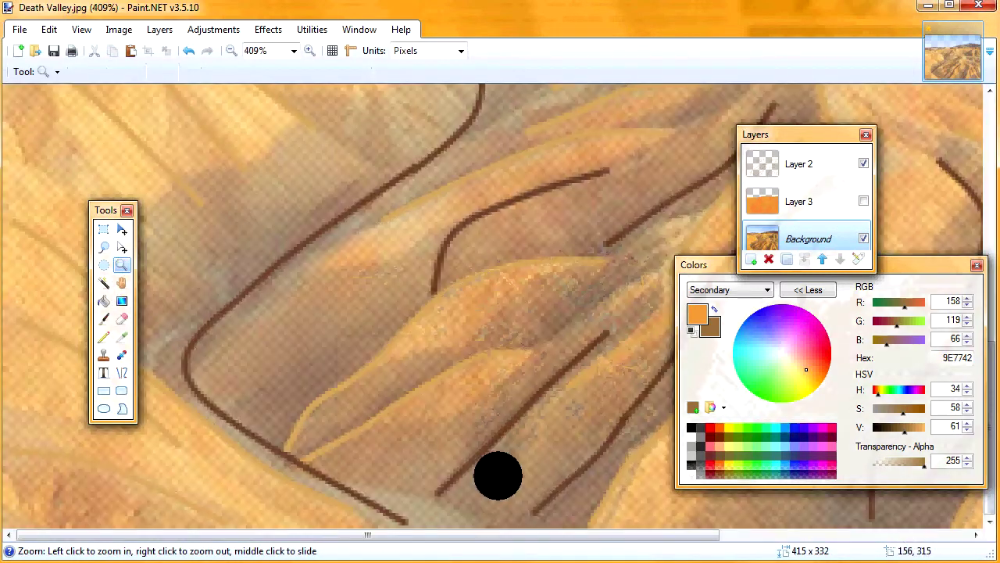
click(121, 334)
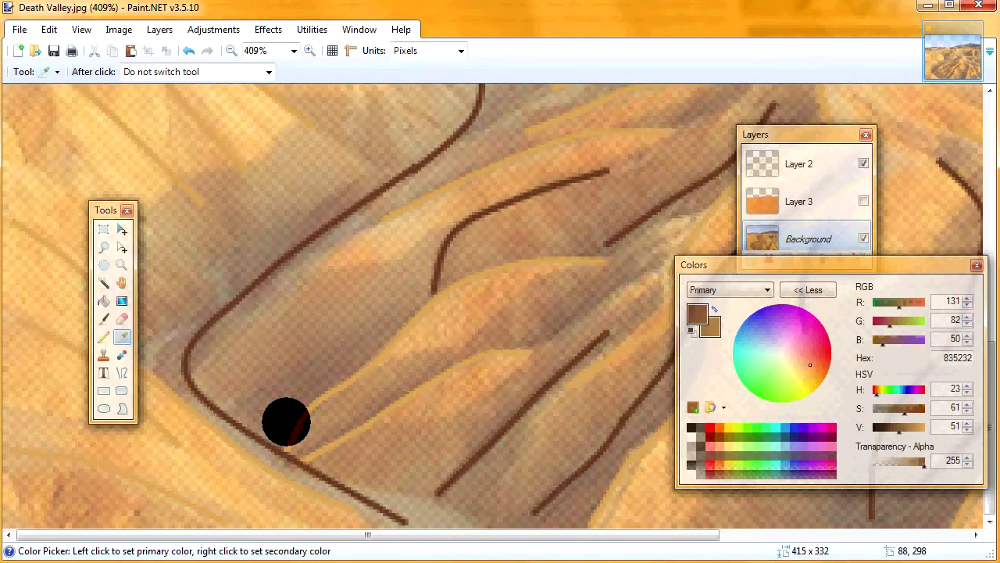
click(306, 373)
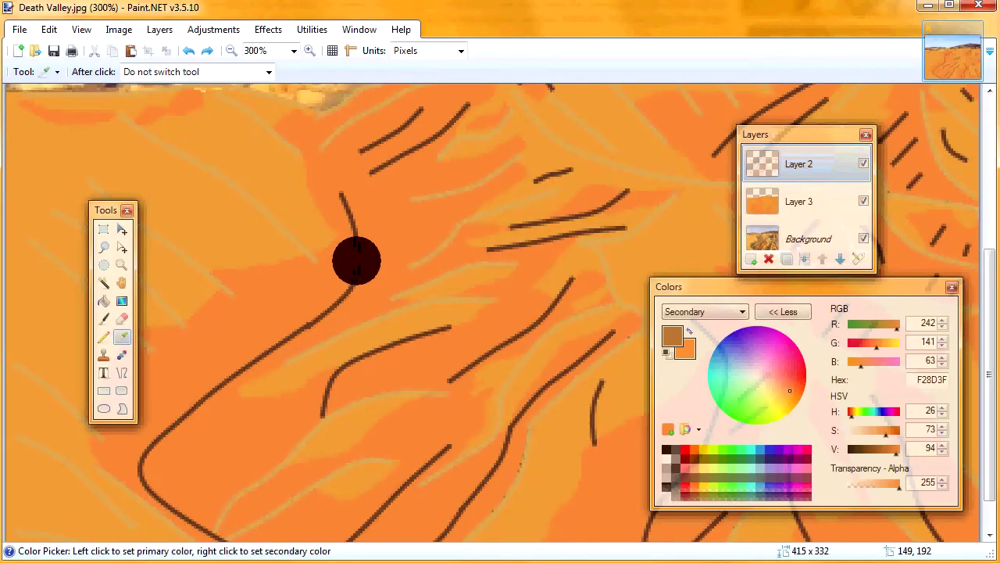
Pick the dark line brown (6E442C) as the secondary color and recolor the dark dune lines on Layer 2 with the primary brown
click(353, 261)
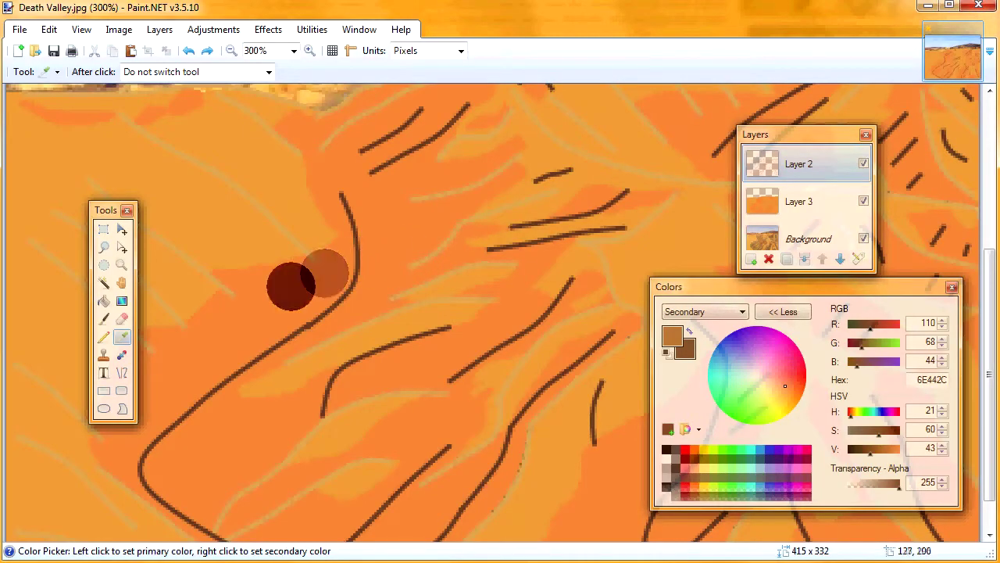
click(122, 265)
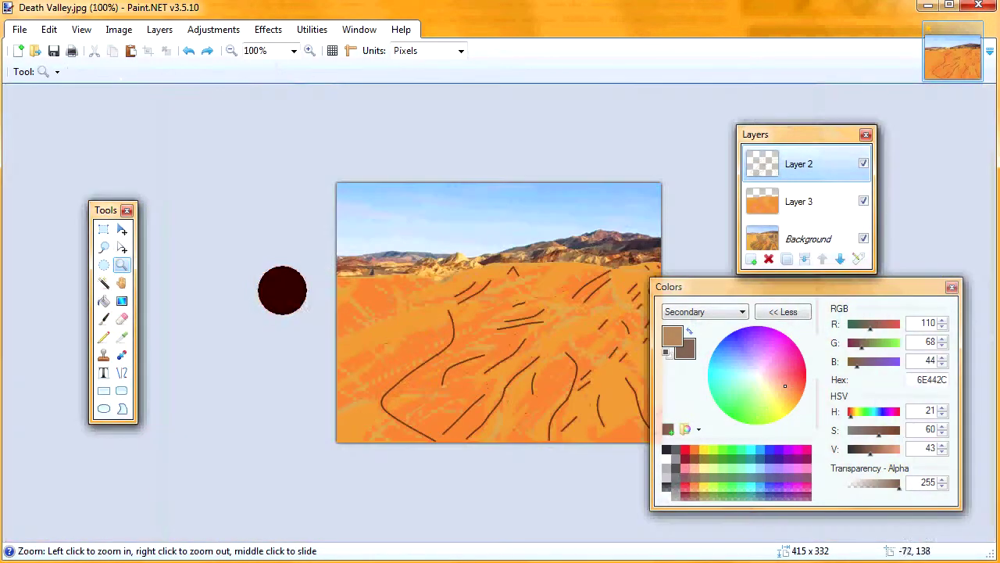
click(123, 354)
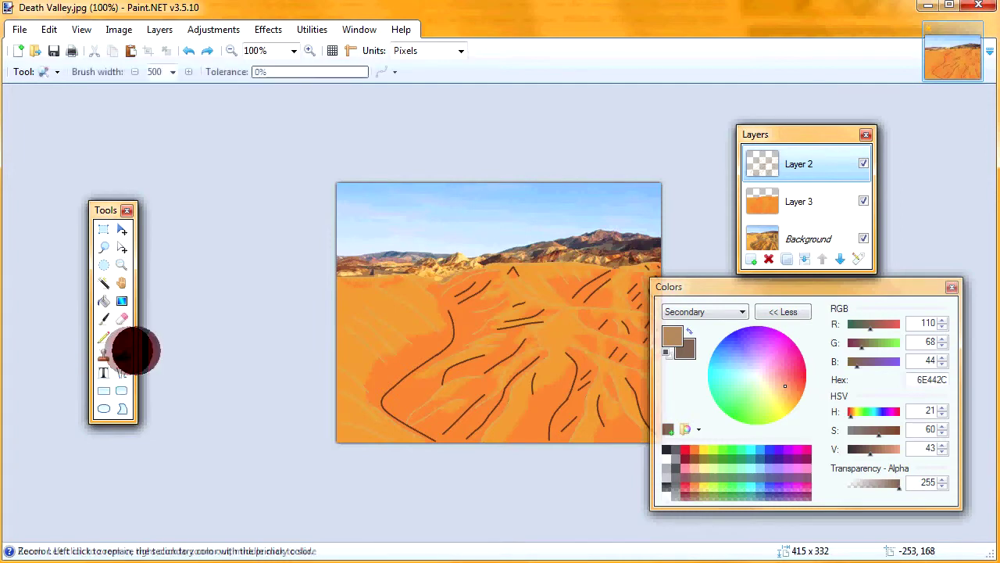
drag(403, 348, 609, 329)
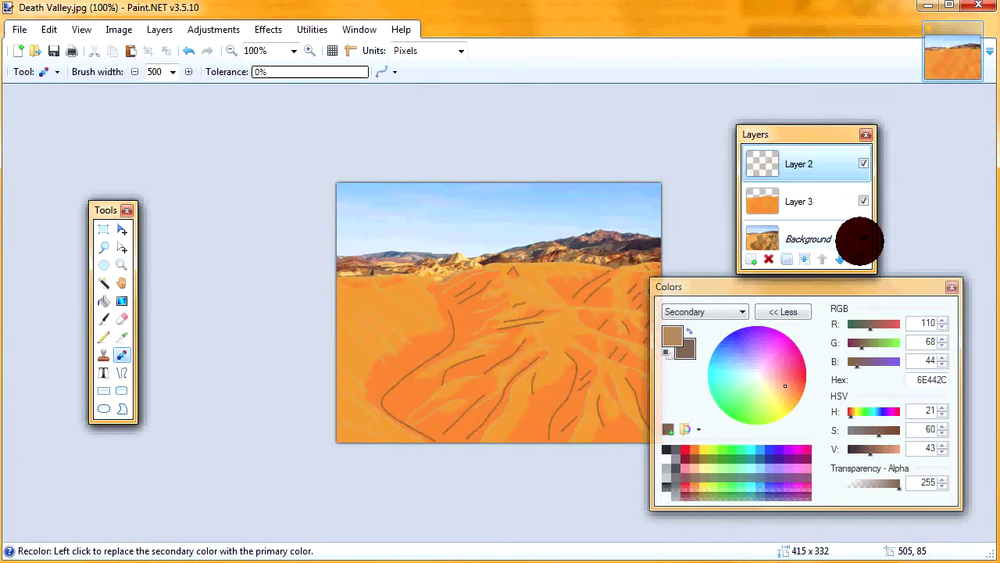
Hide the Background layer and add a new layer placed directly below Layer 3
click(863, 239)
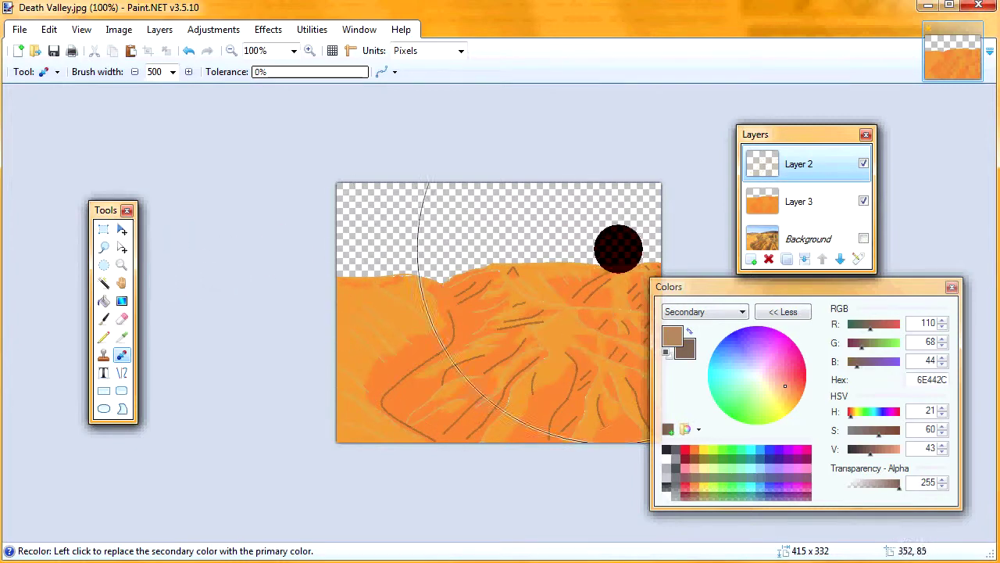
click(750, 258)
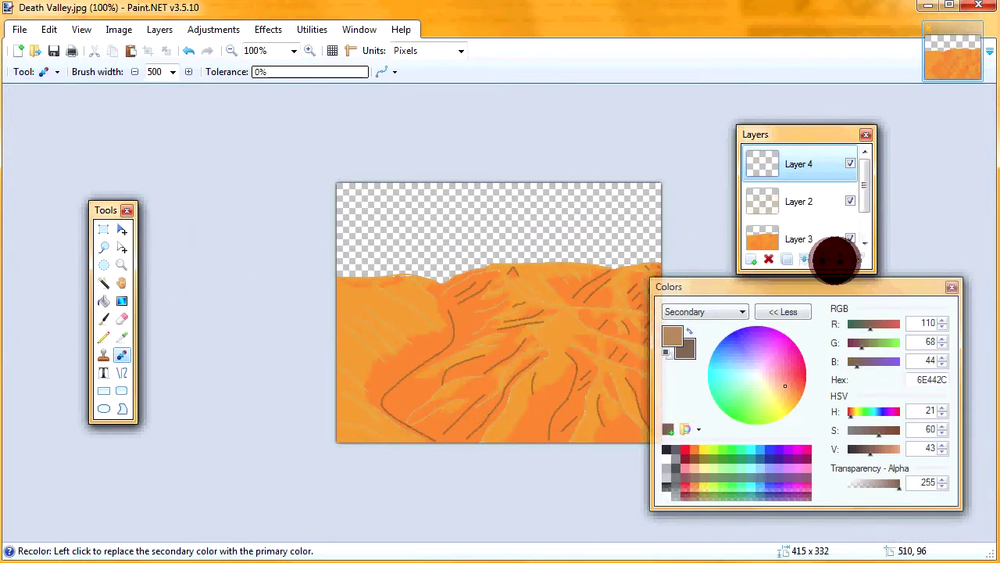
click(840, 259)
click(840, 259)
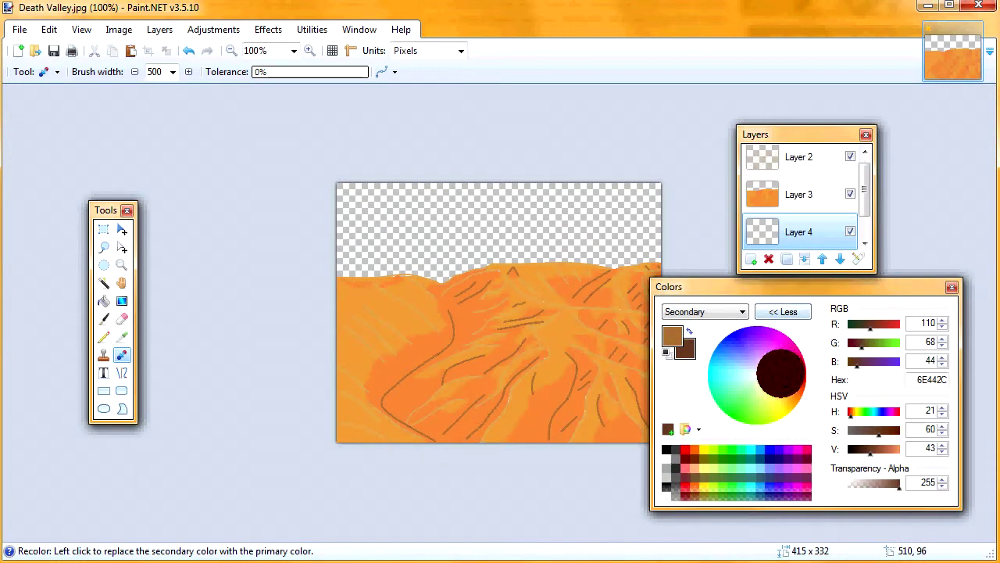
Fill Layer 4 with a vertical linear gradient from primary blue (0400FF) in the lower dunes up to secondary cyan at the picture's upper edge
click(707, 368)
click(673, 335)
click(734, 332)
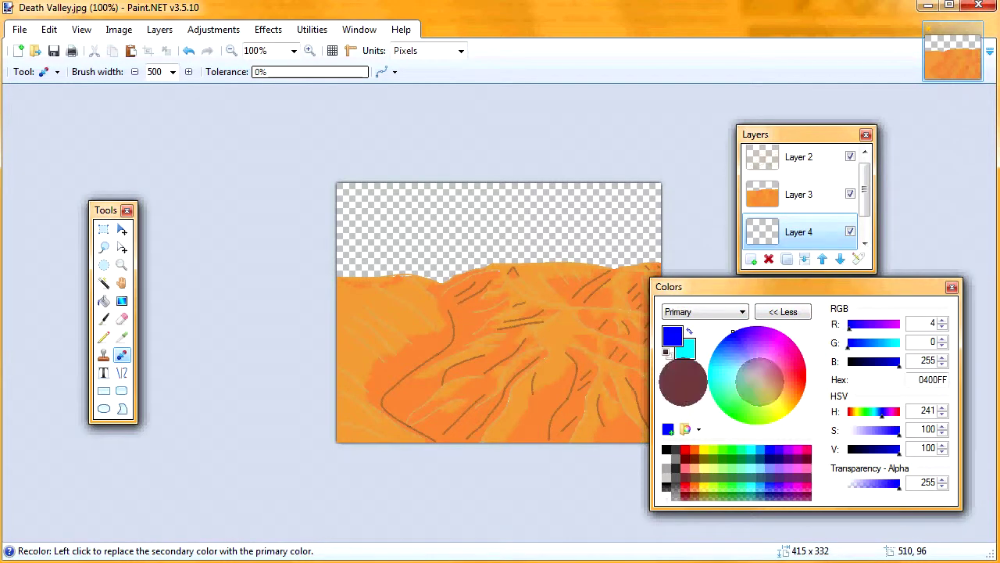
click(121, 301)
drag(547, 375, 552, 180)
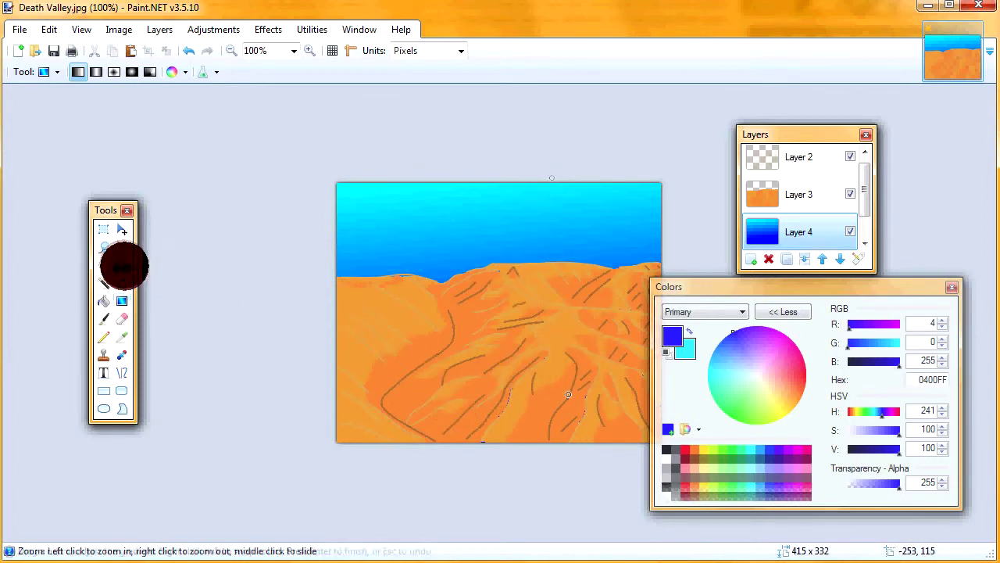
Examine the unfilled gaps along the dune lines up close, and return to the whole picture at 100%
click(123, 268)
drag(458, 357, 561, 426)
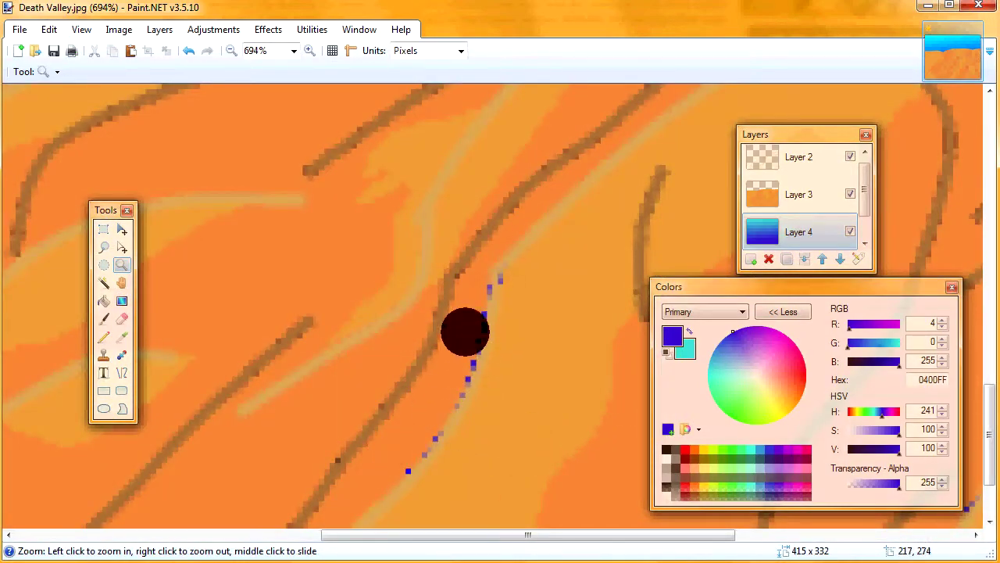
right_click(431, 398)
right_click(444, 395)
right_click(492, 397)
right_click(566, 369)
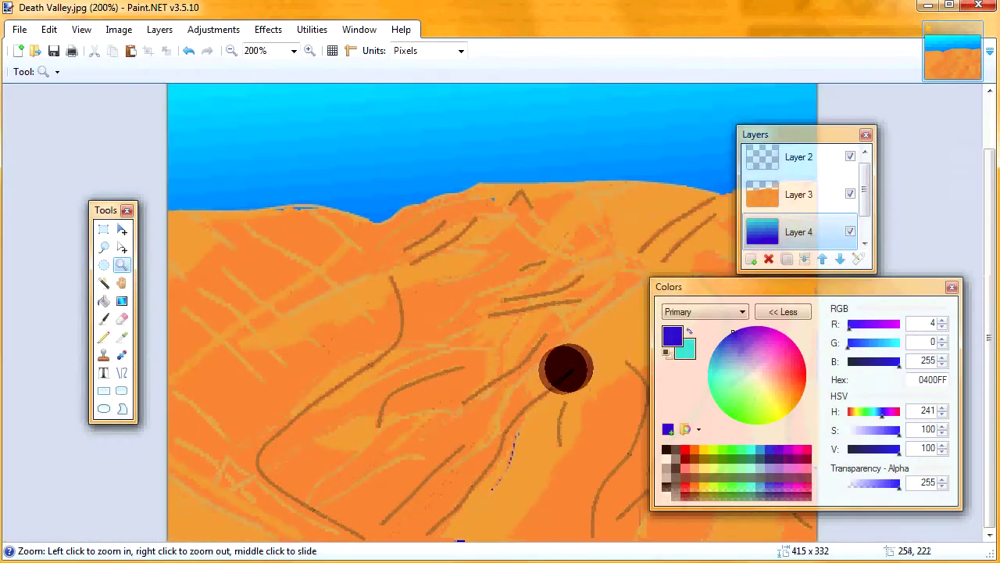
right_click(565, 369)
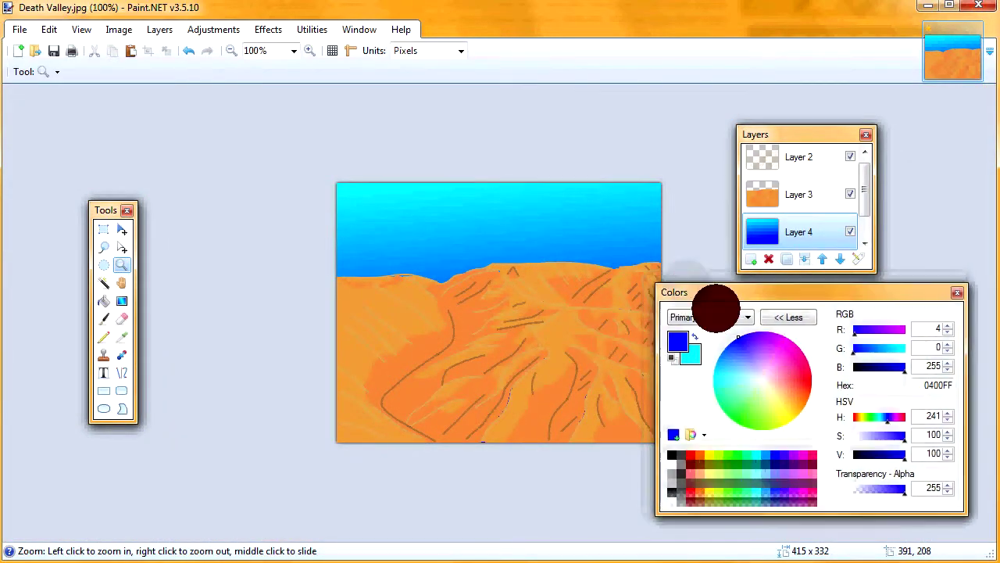
Move the Colors window clear of the picture, and hide Layers 2, 3 and 4 so that only the Background layer shows
drag(715, 297, 740, 320)
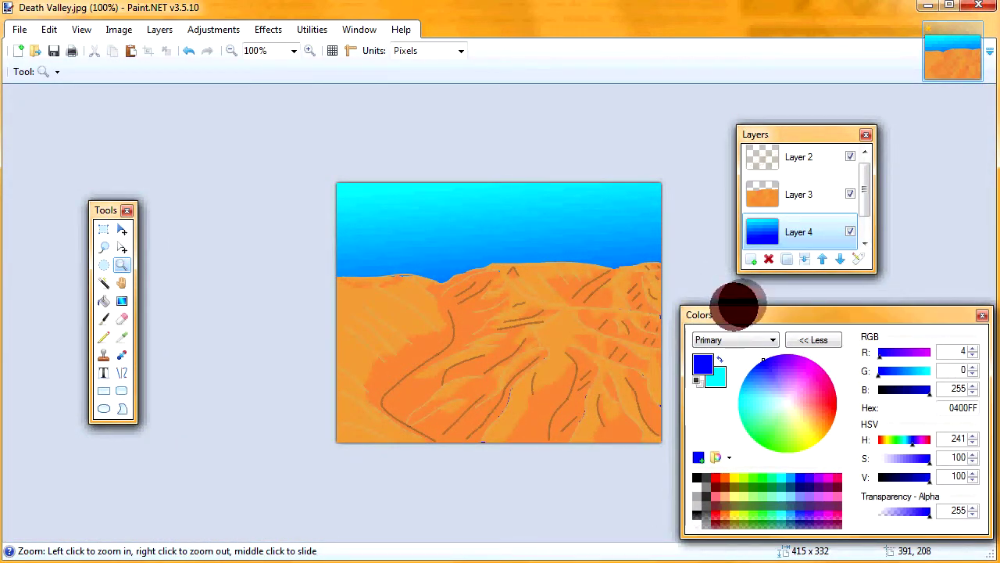
click(861, 239)
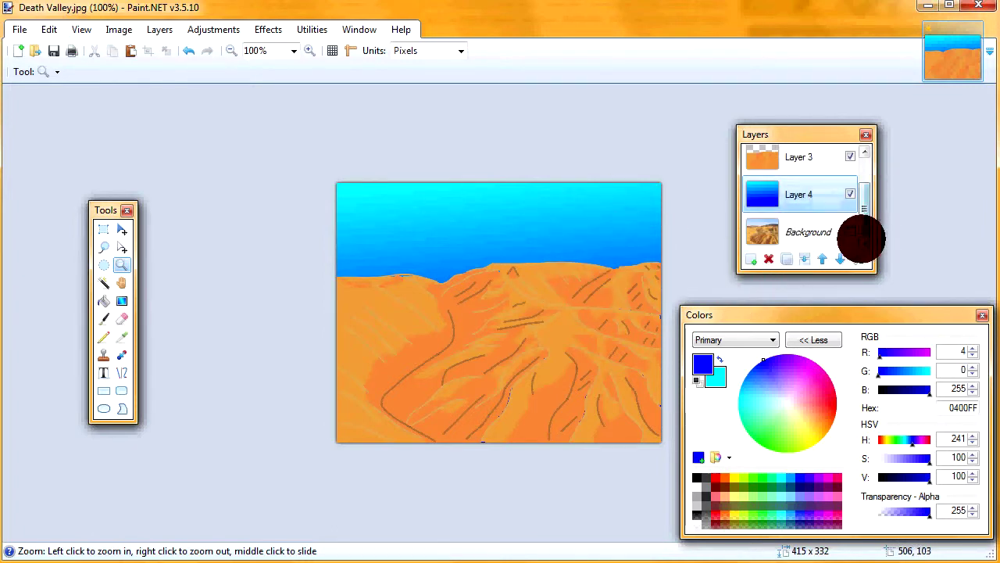
click(863, 153)
click(850, 162)
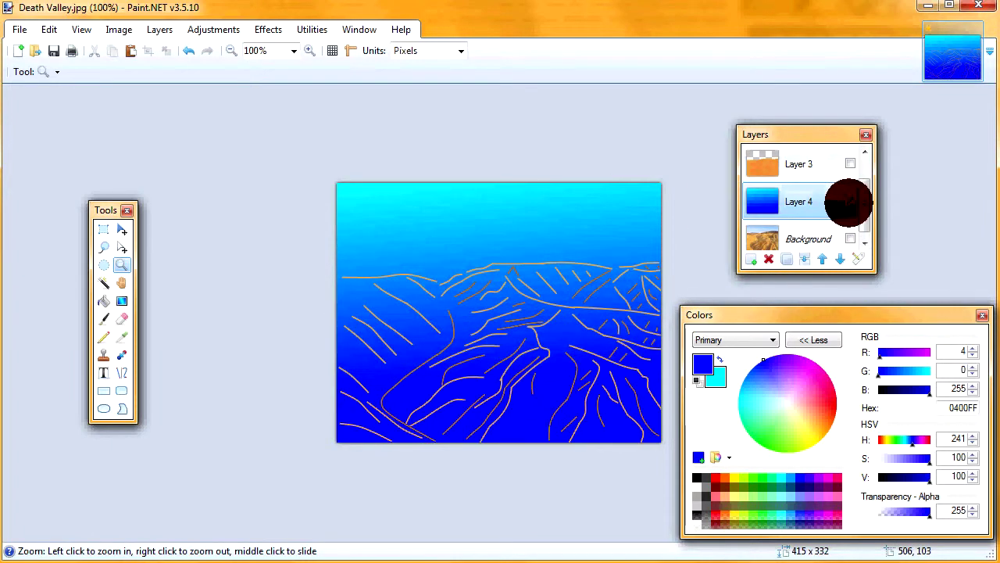
click(850, 202)
scroll(844, 187, up, 1)
click(842, 166)
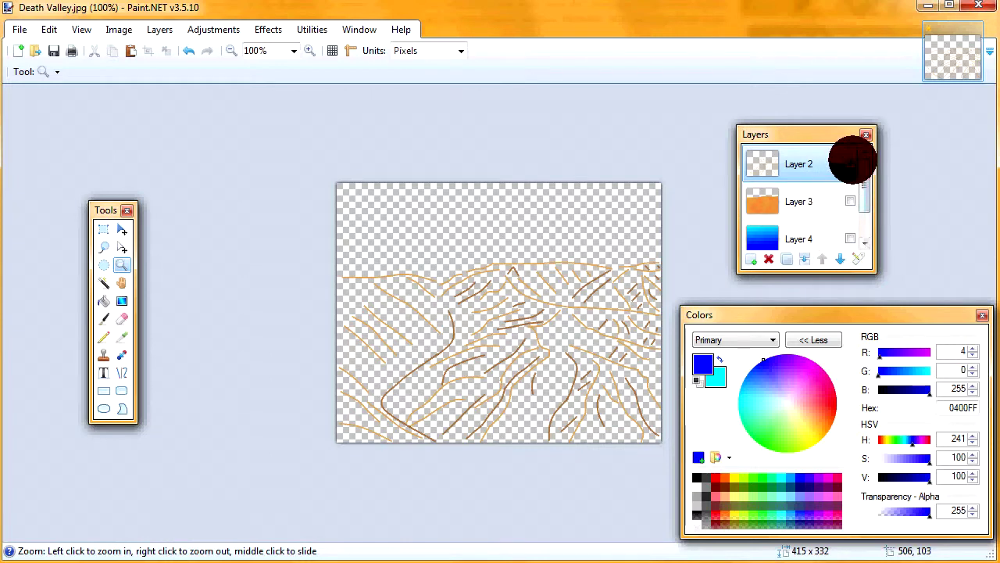
click(850, 164)
scroll(854, 196, down, 1)
click(850, 230)
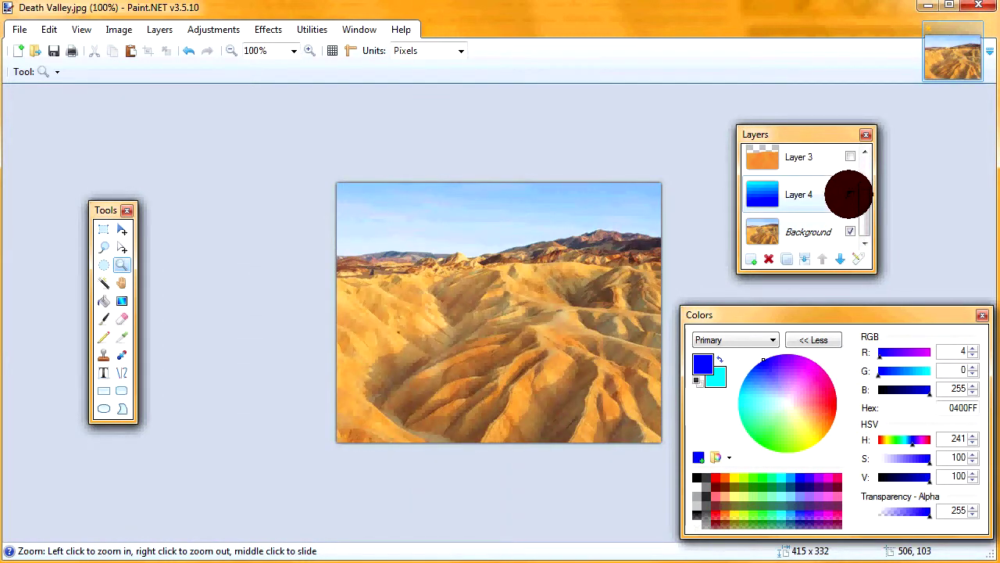
Move the Background layer to the top of the layer stack and make Layers 2, 3 and 4 visible again
click(819, 232)
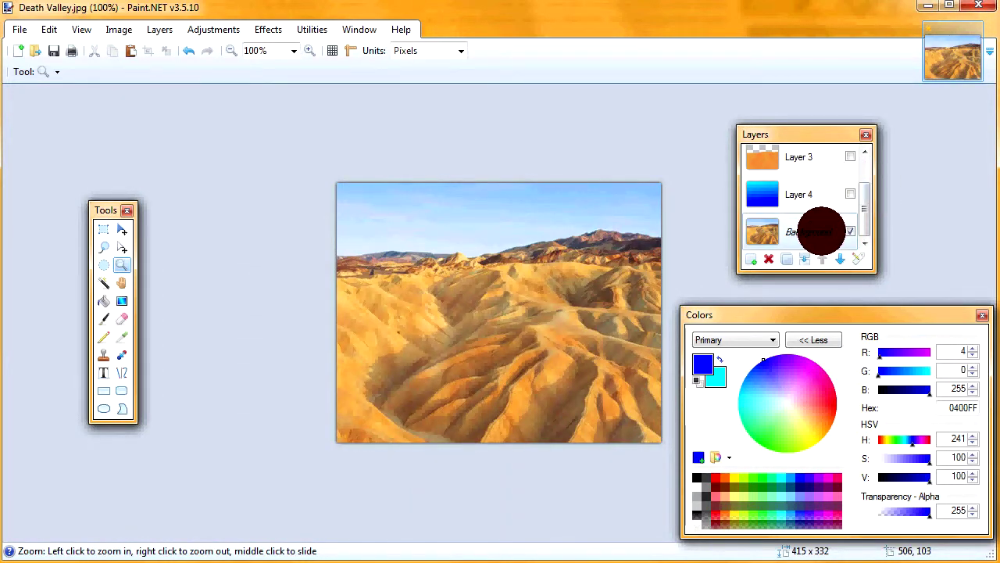
click(811, 225)
click(819, 256)
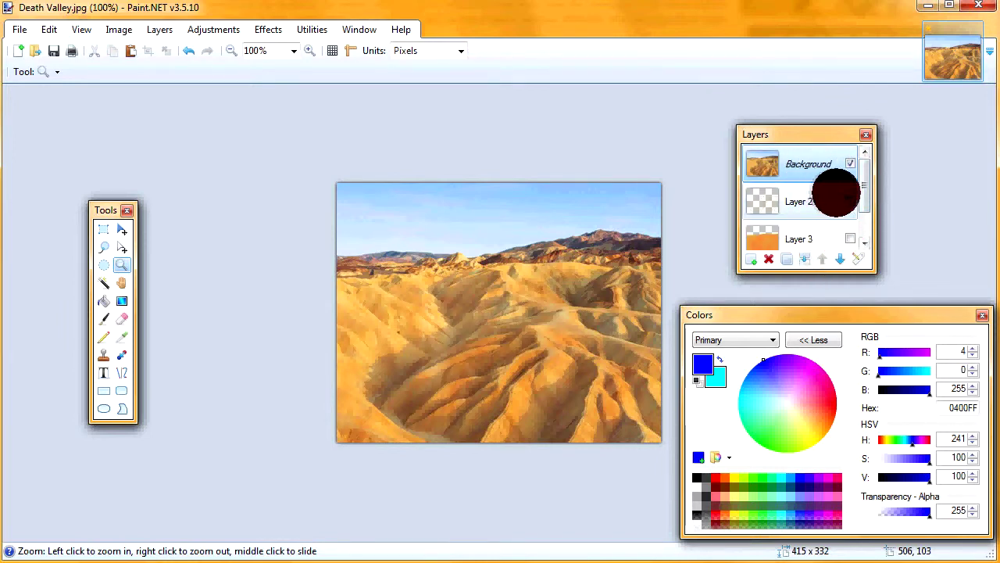
click(849, 236)
mouse_move(865, 201)
mouse_down()
mouse_move(865, 226)
mouse_move(869, 191)
mouse_up()
click(850, 228)
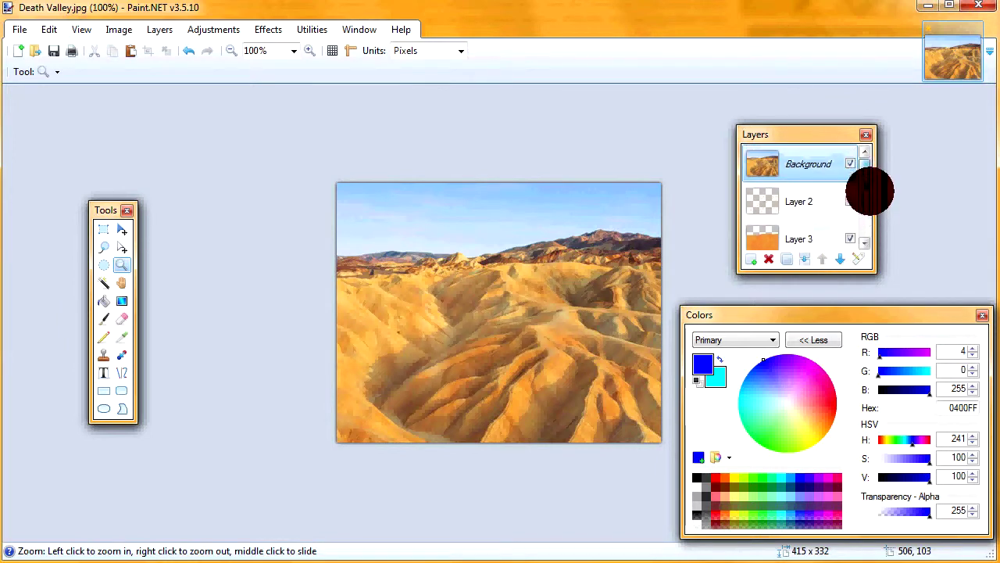
Fade out the photo by setting the Background layer's opacity to 0
double_click(804, 161)
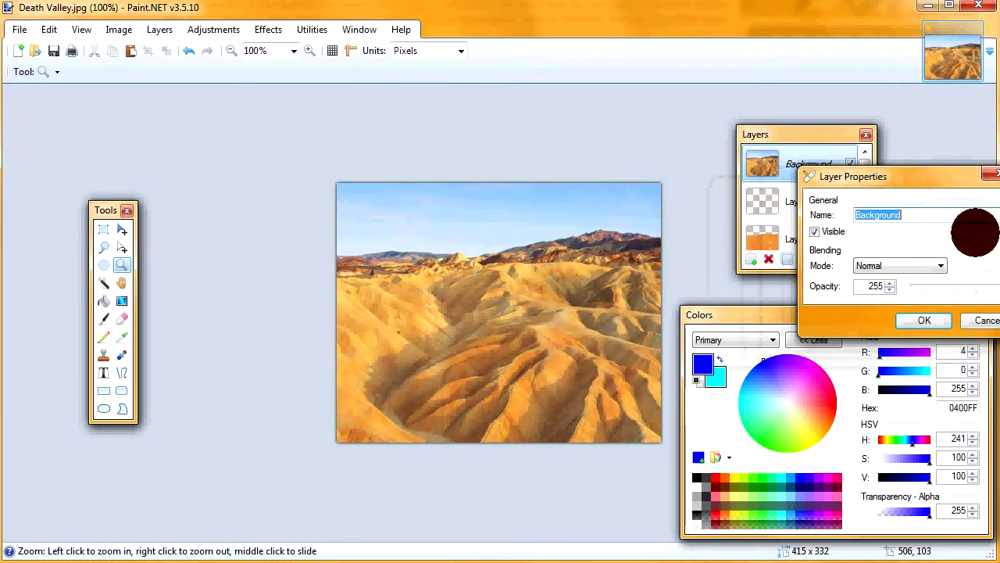
click(999, 285)
drag(993, 286, 911, 288)
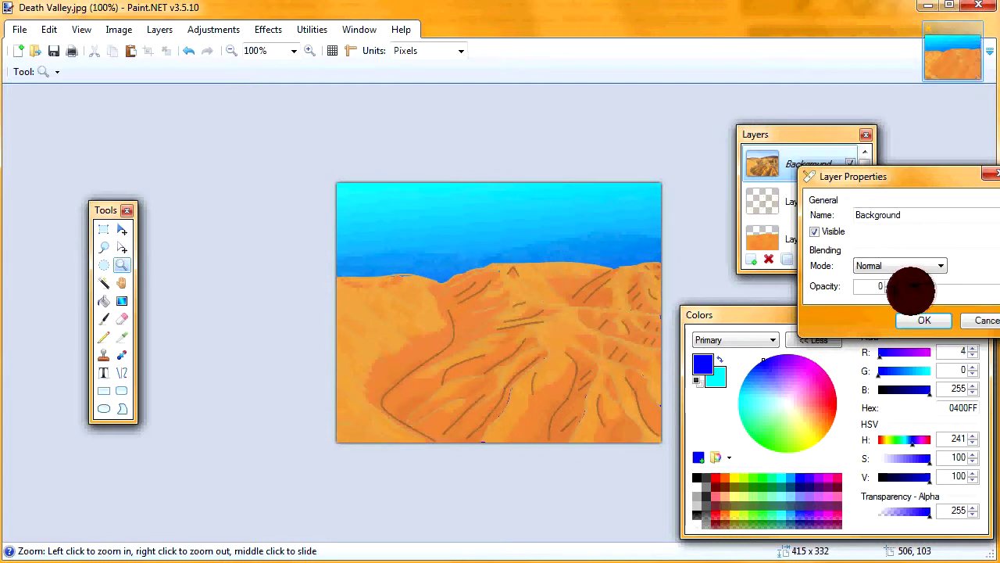
click(916, 321)
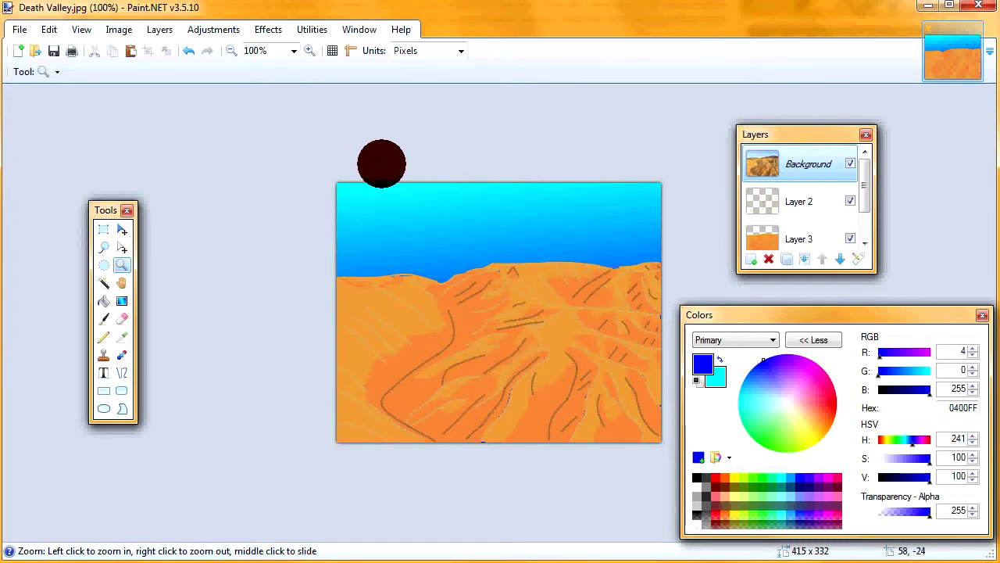
click(332, 230)
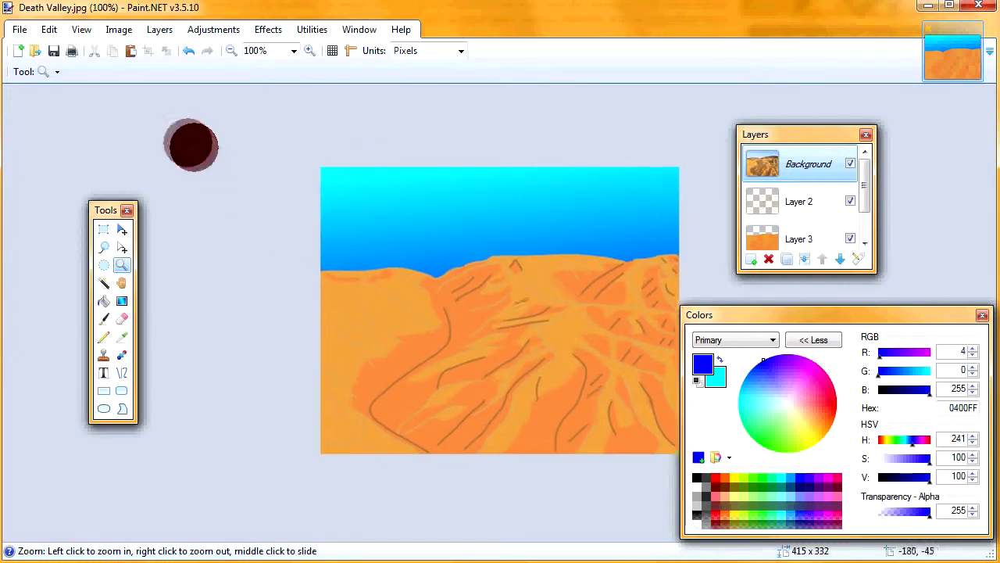